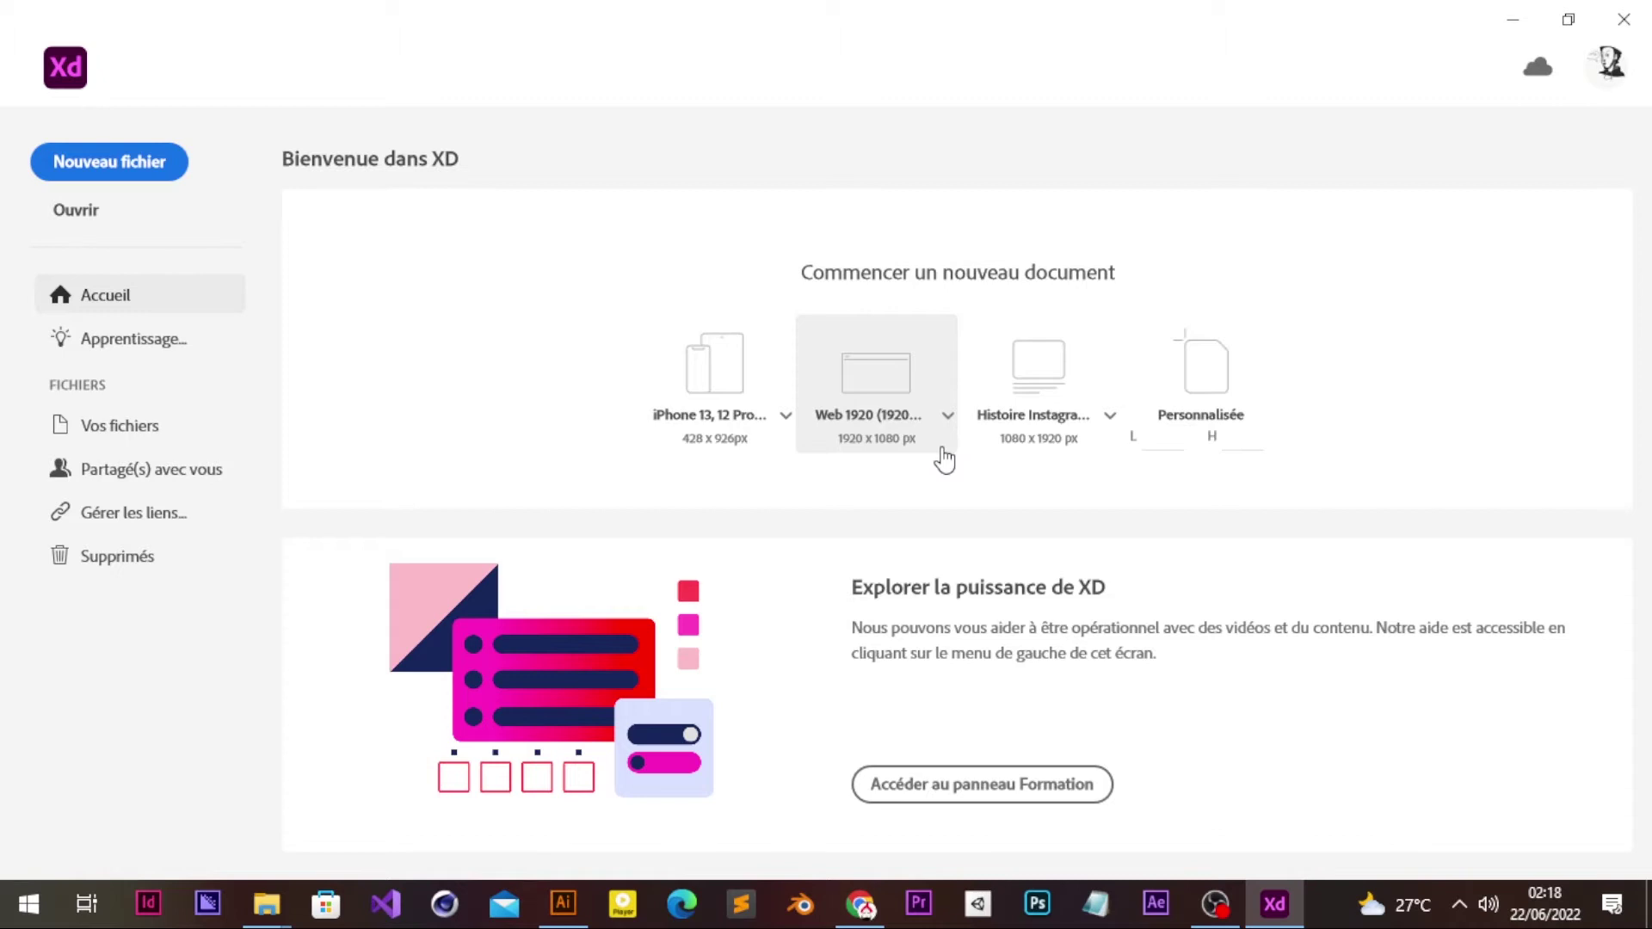
# Step: Create a new document from the Web 1920 preset (1920 x 1080 px)
pyautogui.click(874, 397)
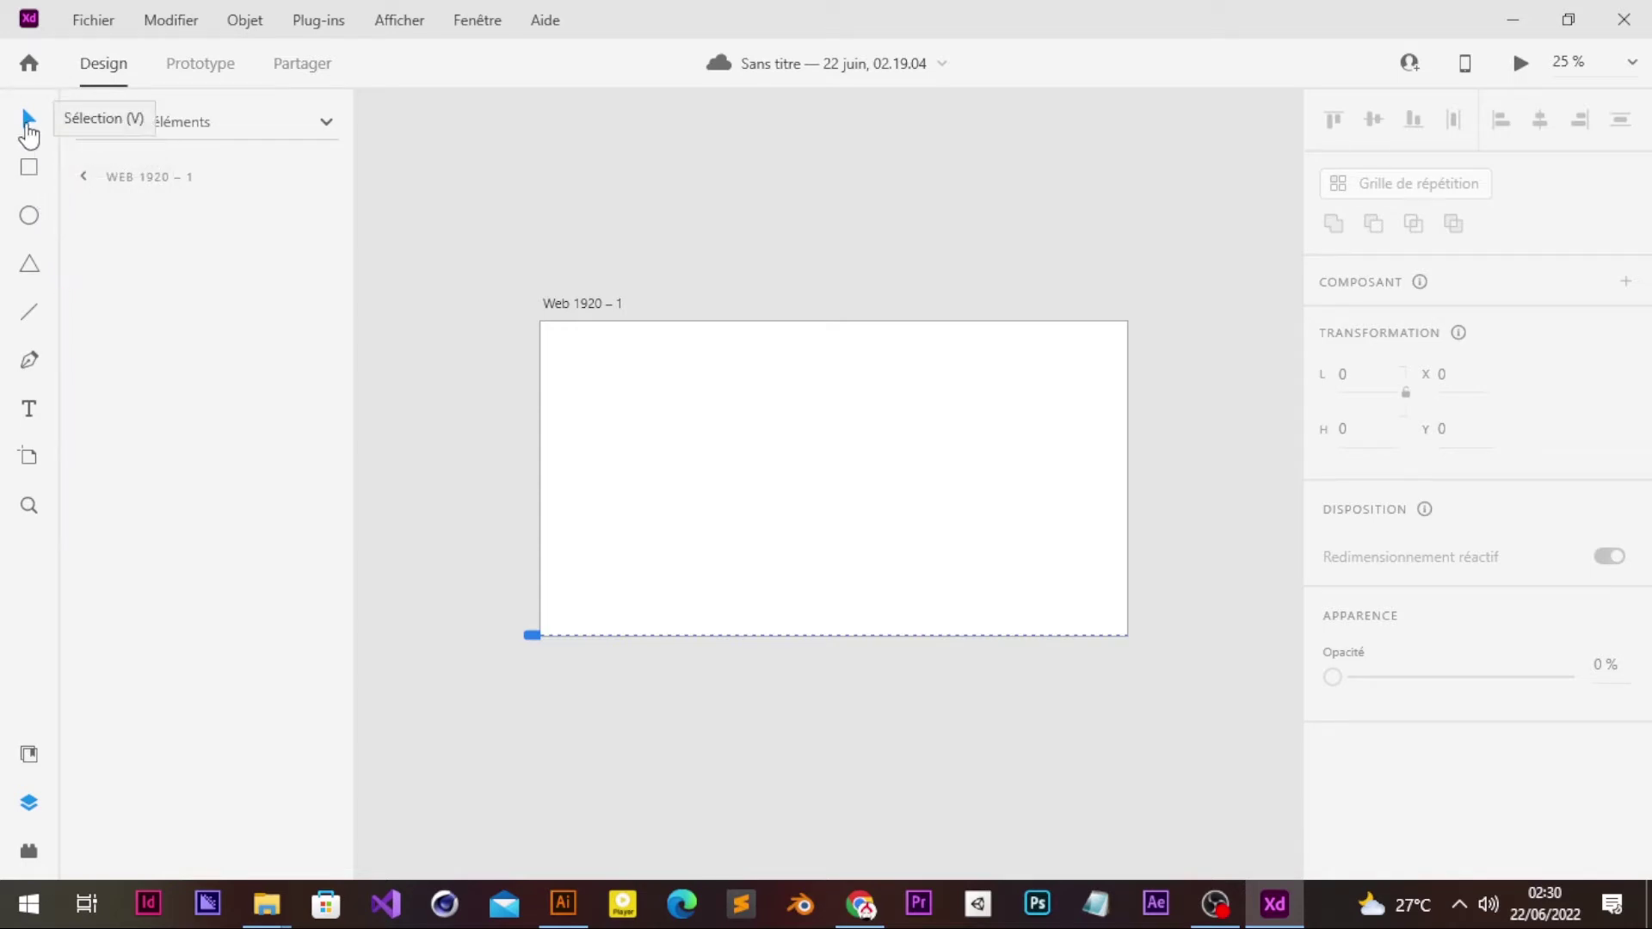
# Step: Try adding an artboard about 324 by 680 px below the Web 1920 artboard, and undo it
pyautogui.click(33, 179)
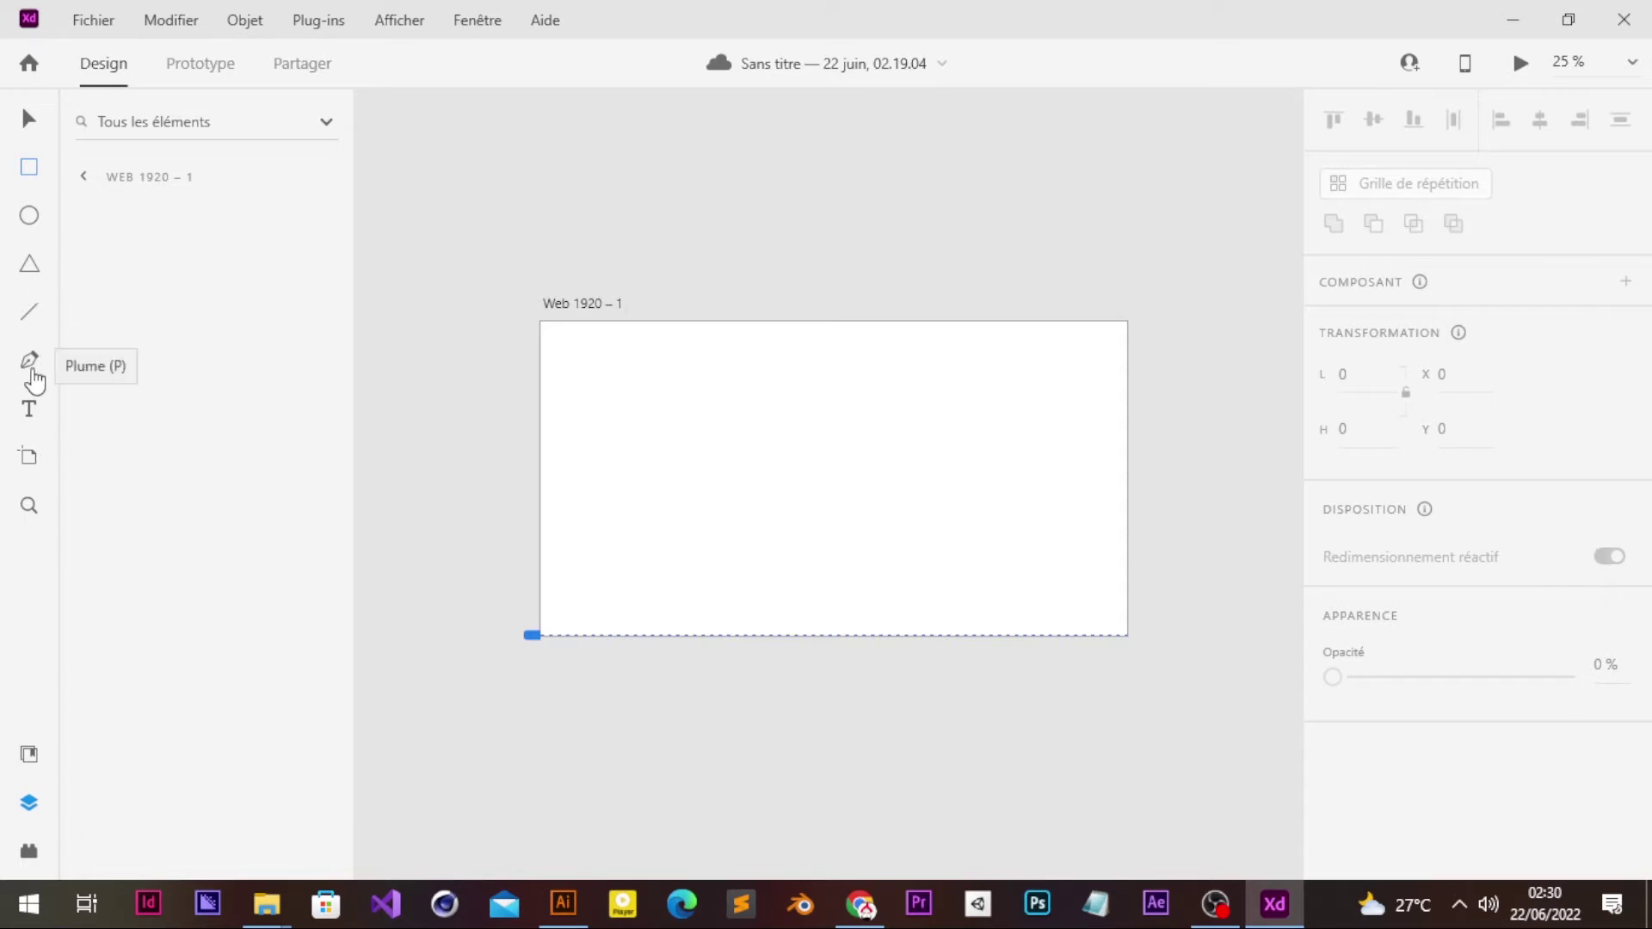
pyautogui.click(34, 473)
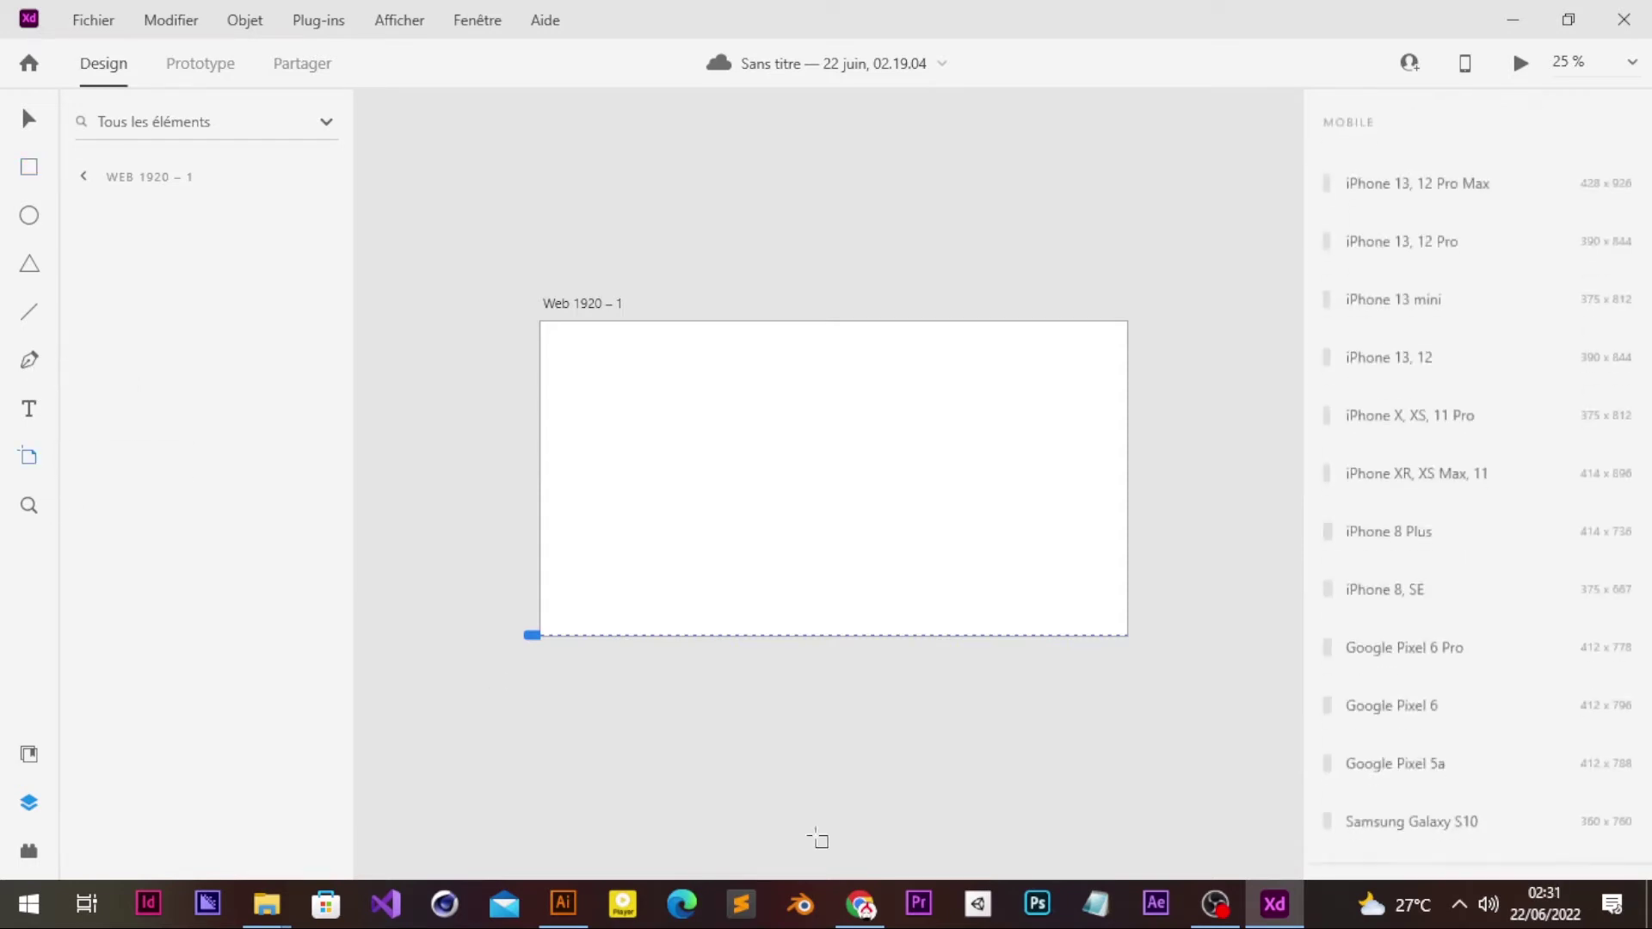
pyautogui.moveTo(559, 697); pyautogui.dragTo(660, 514)
pyautogui.scroll(3, 660, 514)
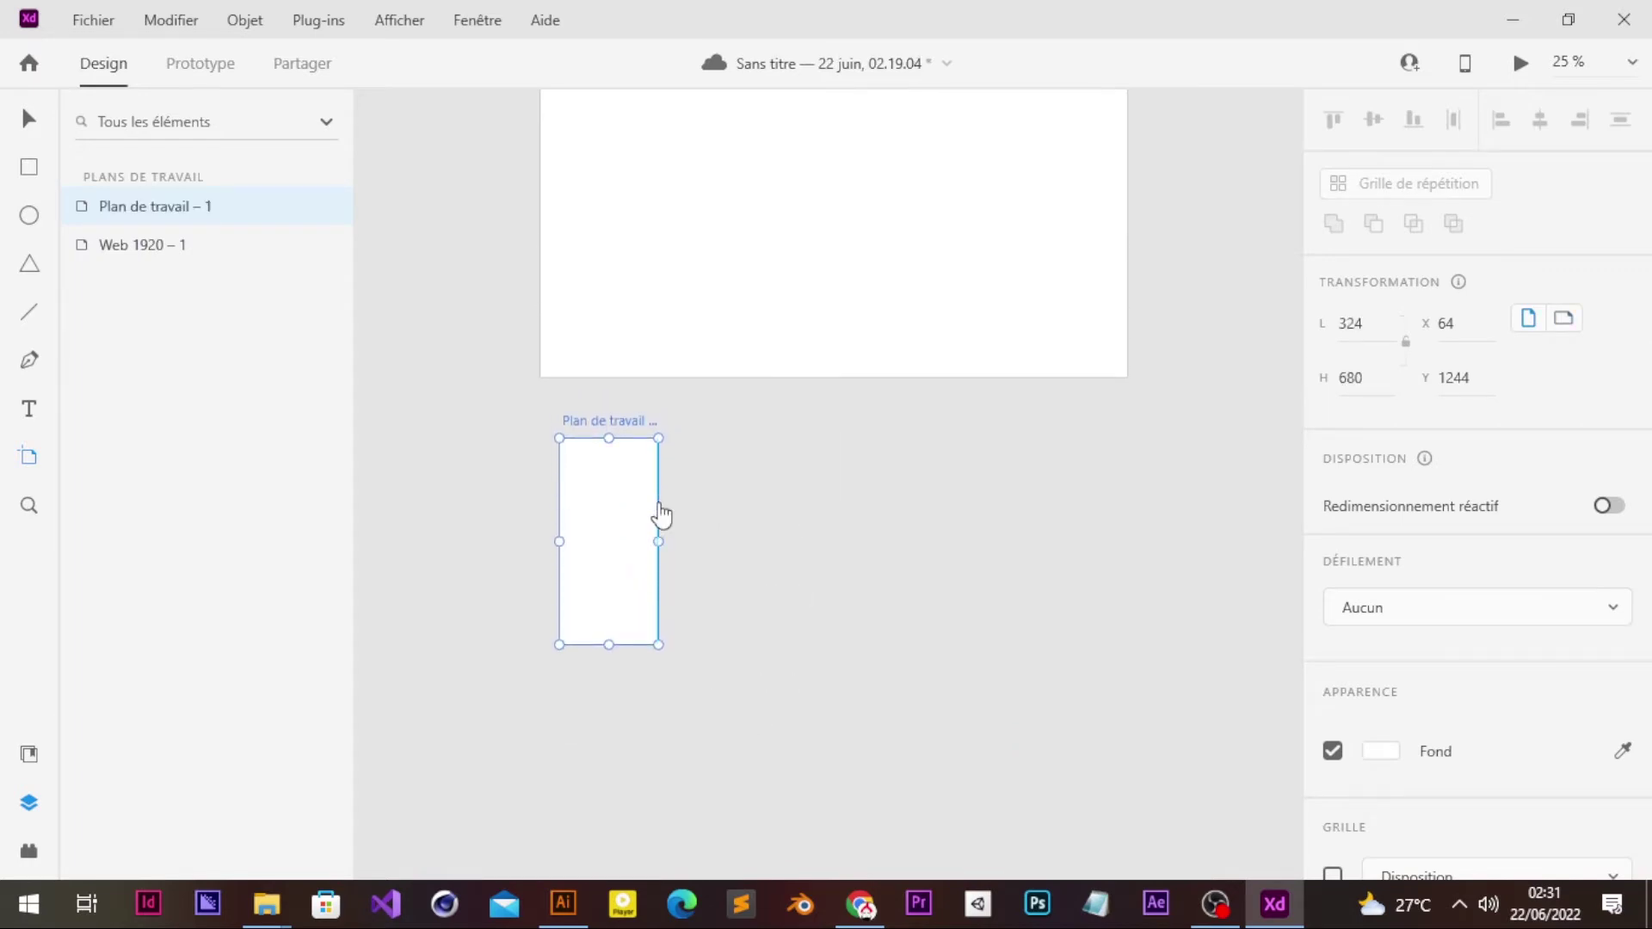
pyautogui.hotkey('ctrl', 'z')
pyautogui.scroll(2, 660, 515)
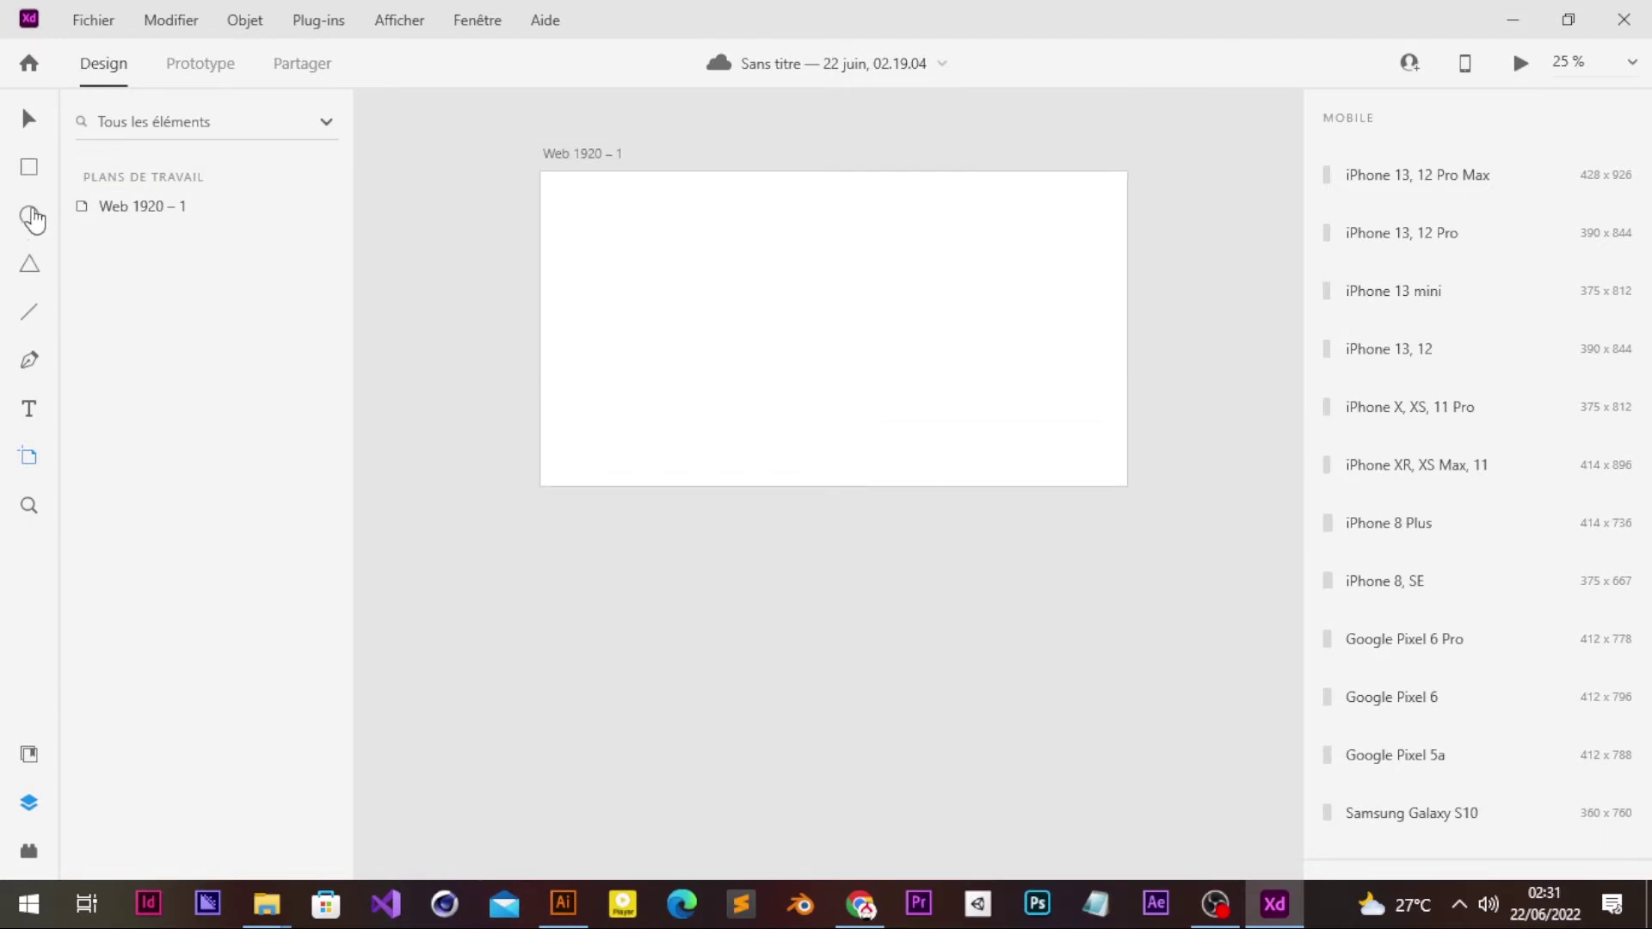
# Step: Draw a rectangle about 848 by 240 px in the upper middle of the Web 1920 artboard
pyautogui.click(29, 166)
pyautogui.moveTo(667, 276)
pyautogui.mouseDown()
pyautogui.moveTo(925, 365)
pyautogui.moveTo(923, 346)
pyautogui.mouseUp()
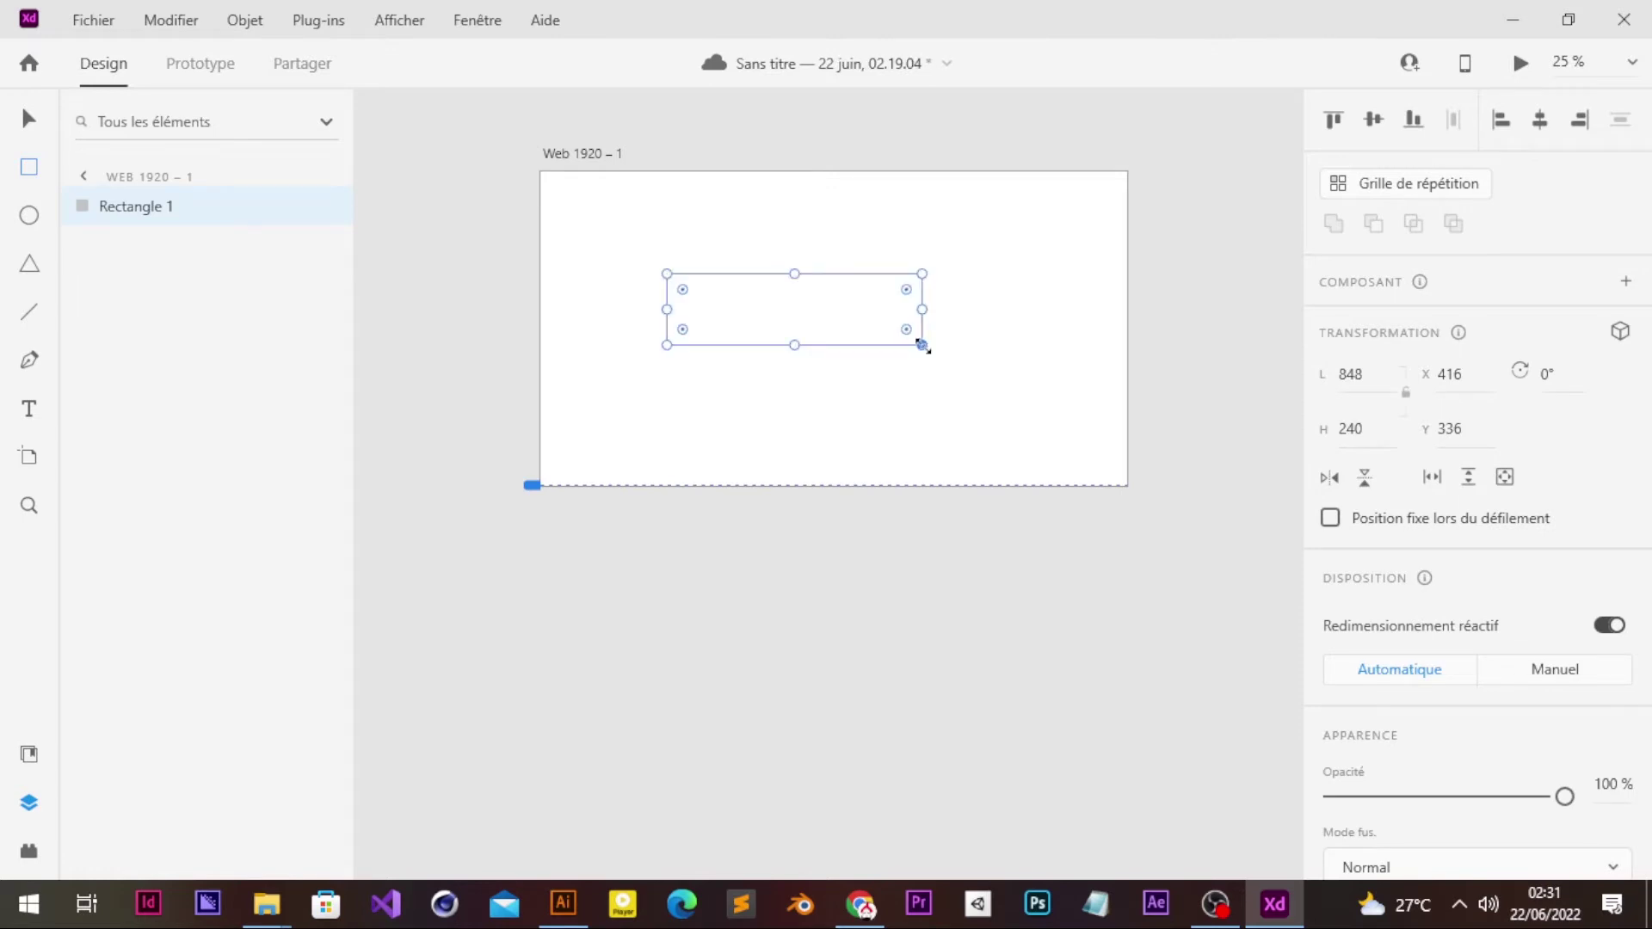
pyautogui.click(26, 119)
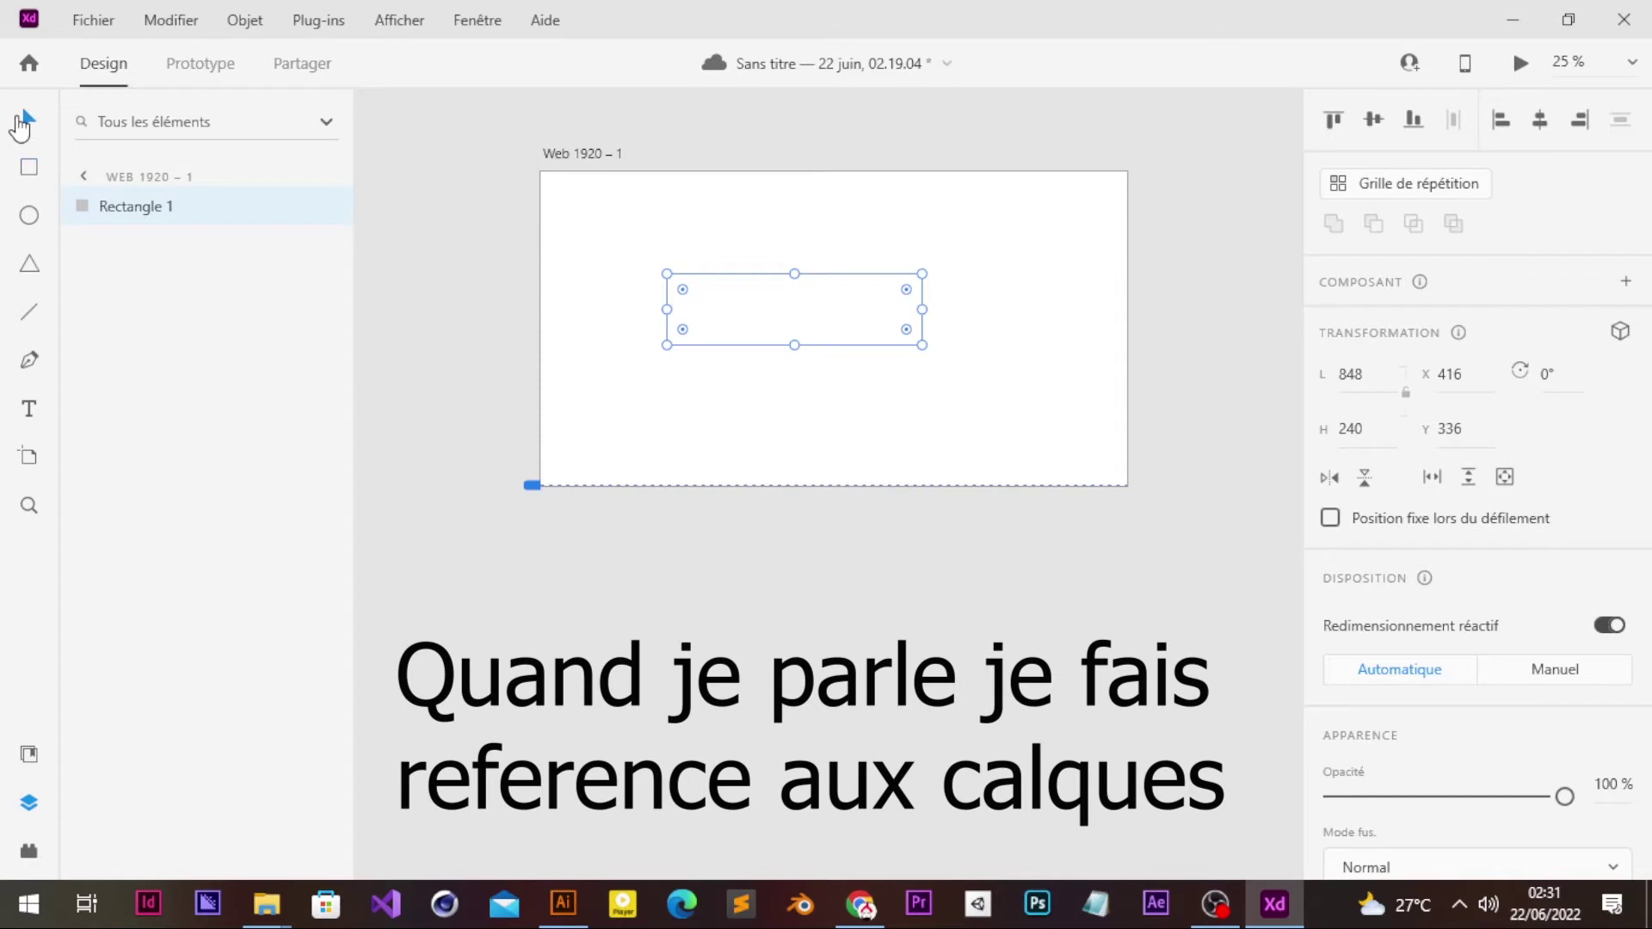
# Step: Rename the rectangle's layer as loi
pyautogui.doubleClick(149, 214)
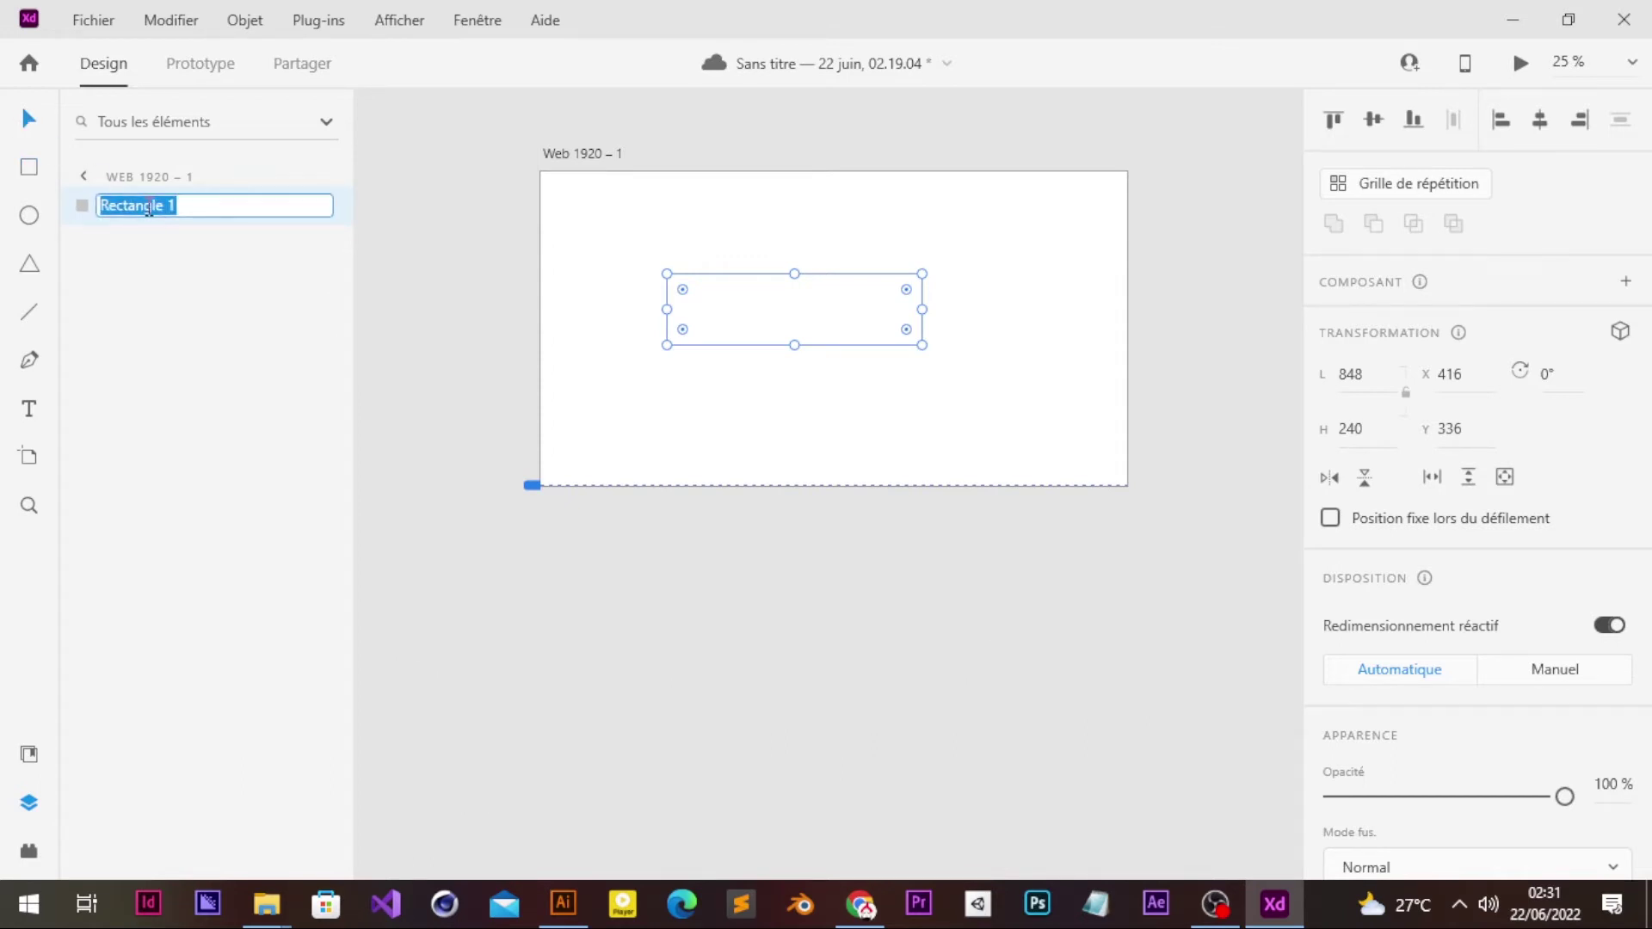
pyautogui.write('lo')
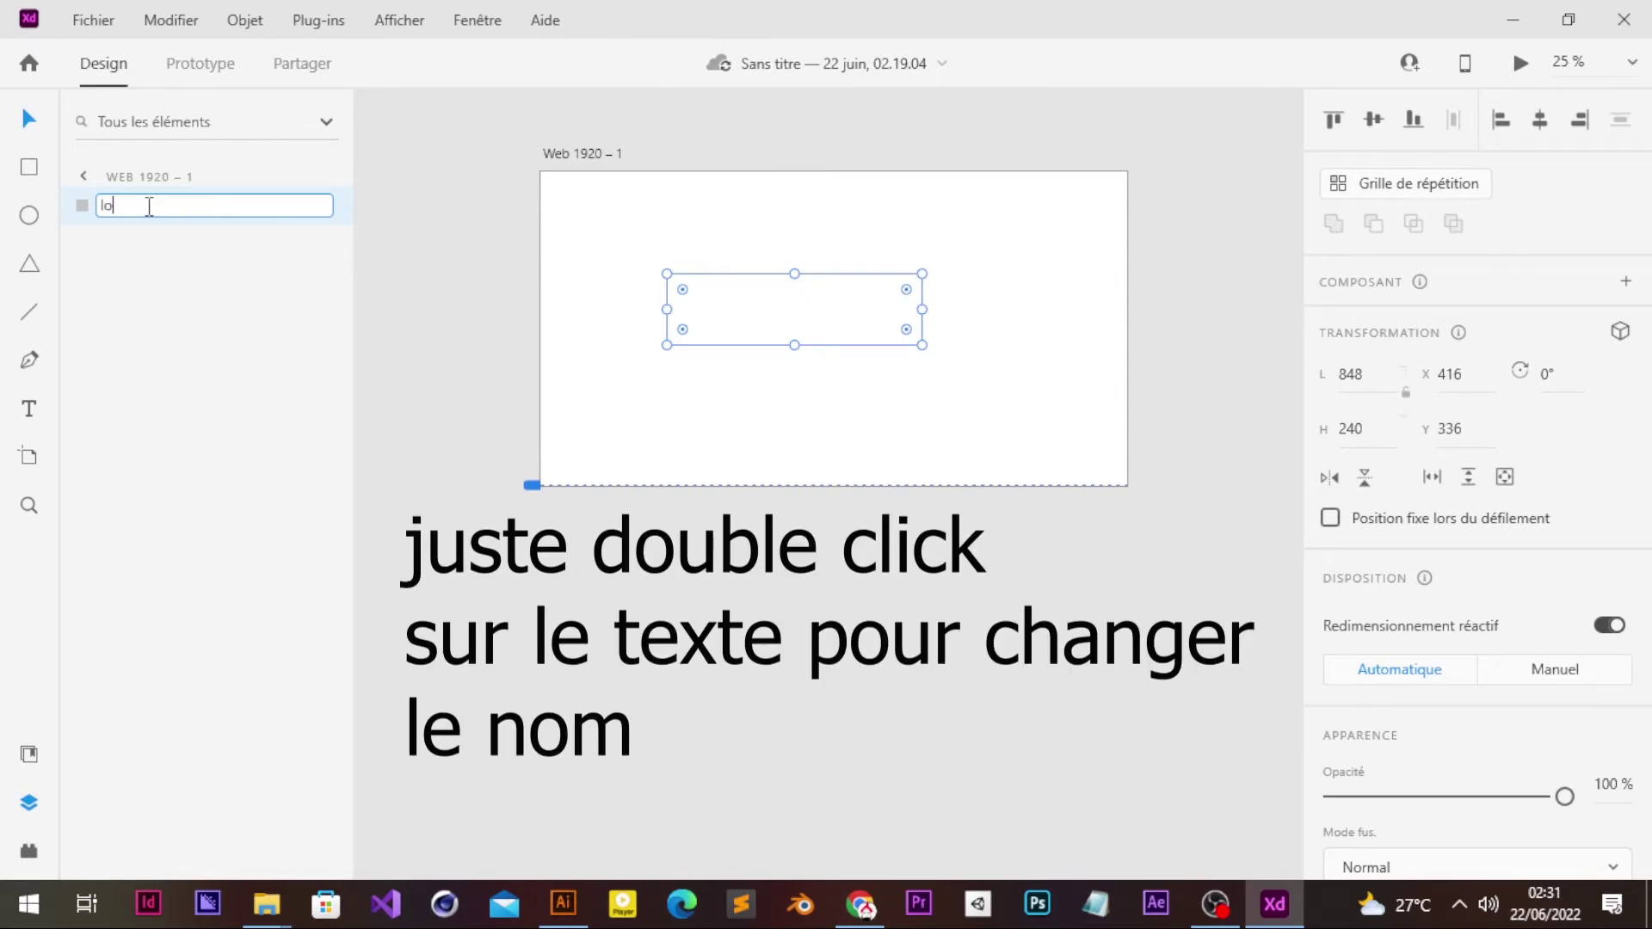
pyautogui.write('i')
pyautogui.press('Return')
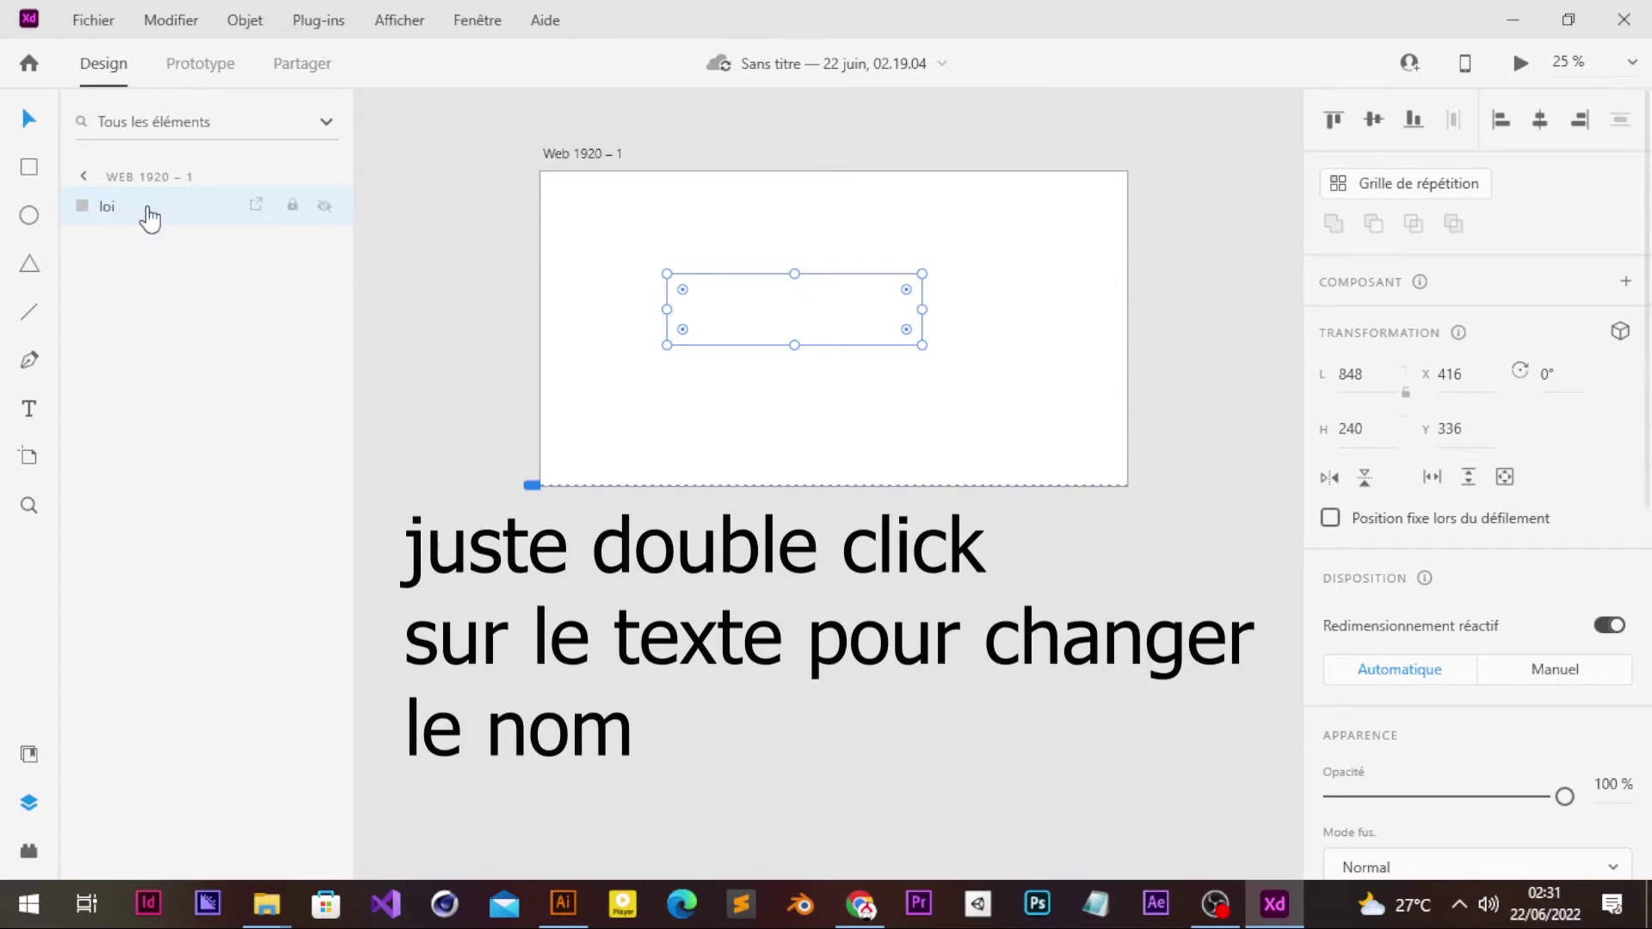
# Step: Move the rectangle horizontally to about X 492 and resize it to 807 px wide by 216 px high
pyautogui.moveTo(824, 313)
pyautogui.mouseDown()
pyautogui.moveTo(856, 332)
pyautogui.moveTo(856, 315)
pyautogui.moveTo(829, 313)
pyautogui.moveTo(846, 311)
pyautogui.mouseUp()
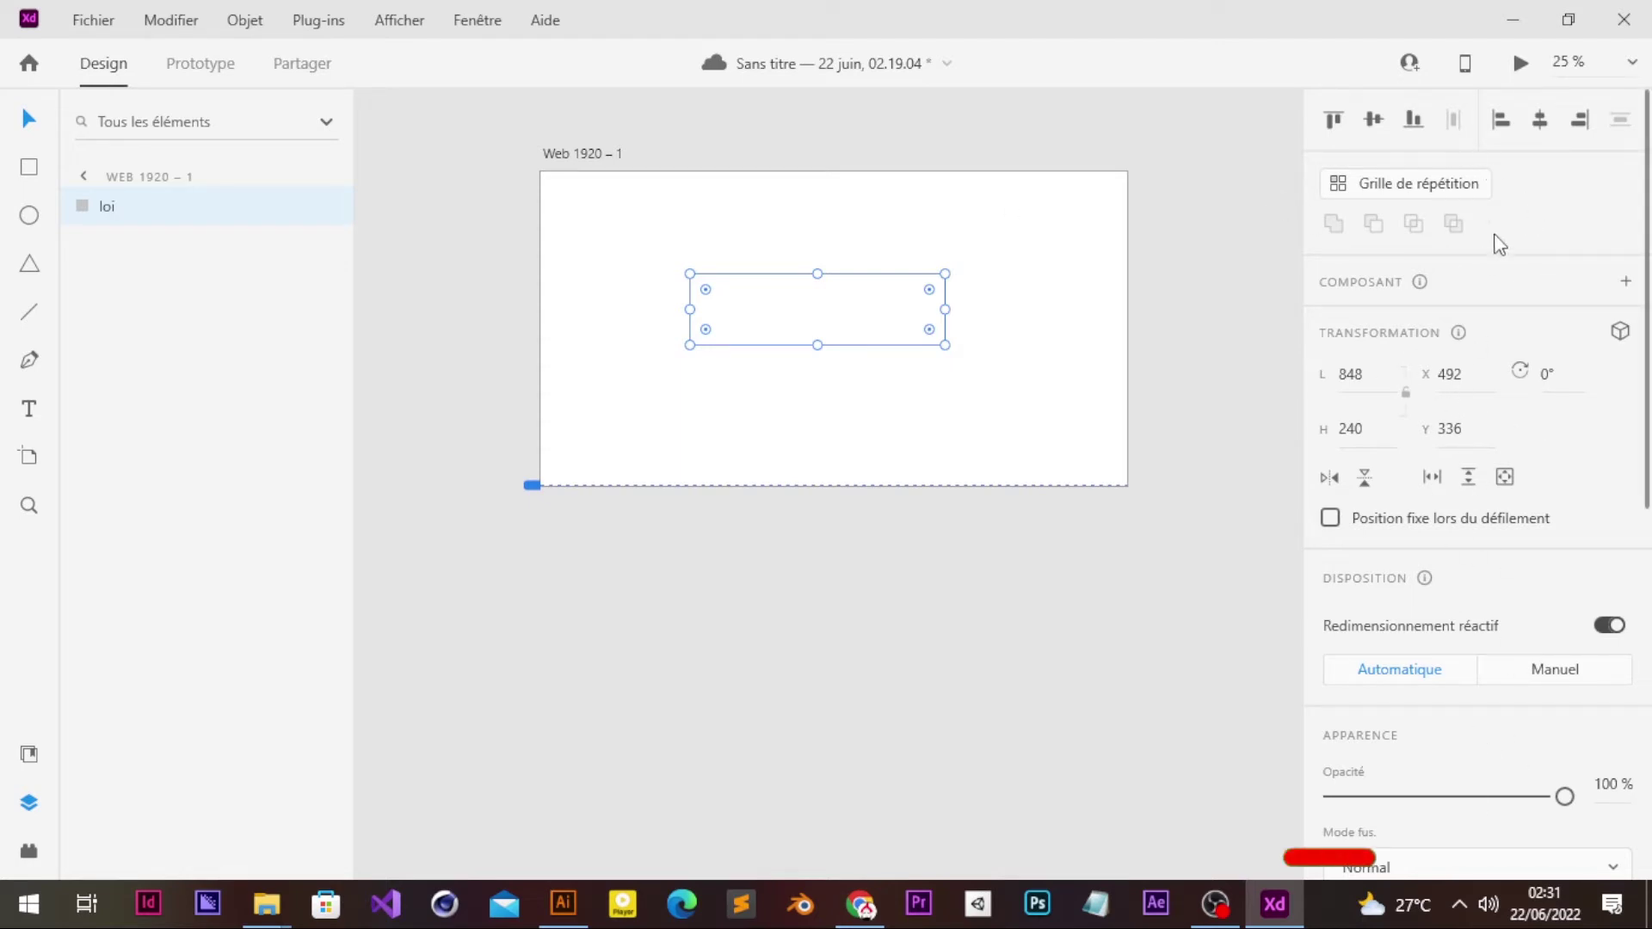
pyautogui.doubleClick(1356, 379)
pyautogui.moveTo(1195, 414)
pyautogui.mouseDown()
pyautogui.moveTo(1585, 398)
pyautogui.moveTo(1184, 468)
pyautogui.moveTo(1568, 426)
pyautogui.moveTo(1416, 458)
pyautogui.moveTo(927, 522)
pyautogui.moveTo(1569, 432)
pyautogui.moveTo(1496, 462)
pyautogui.mouseUp()
pyautogui.scroll(-2, 1497, 462)
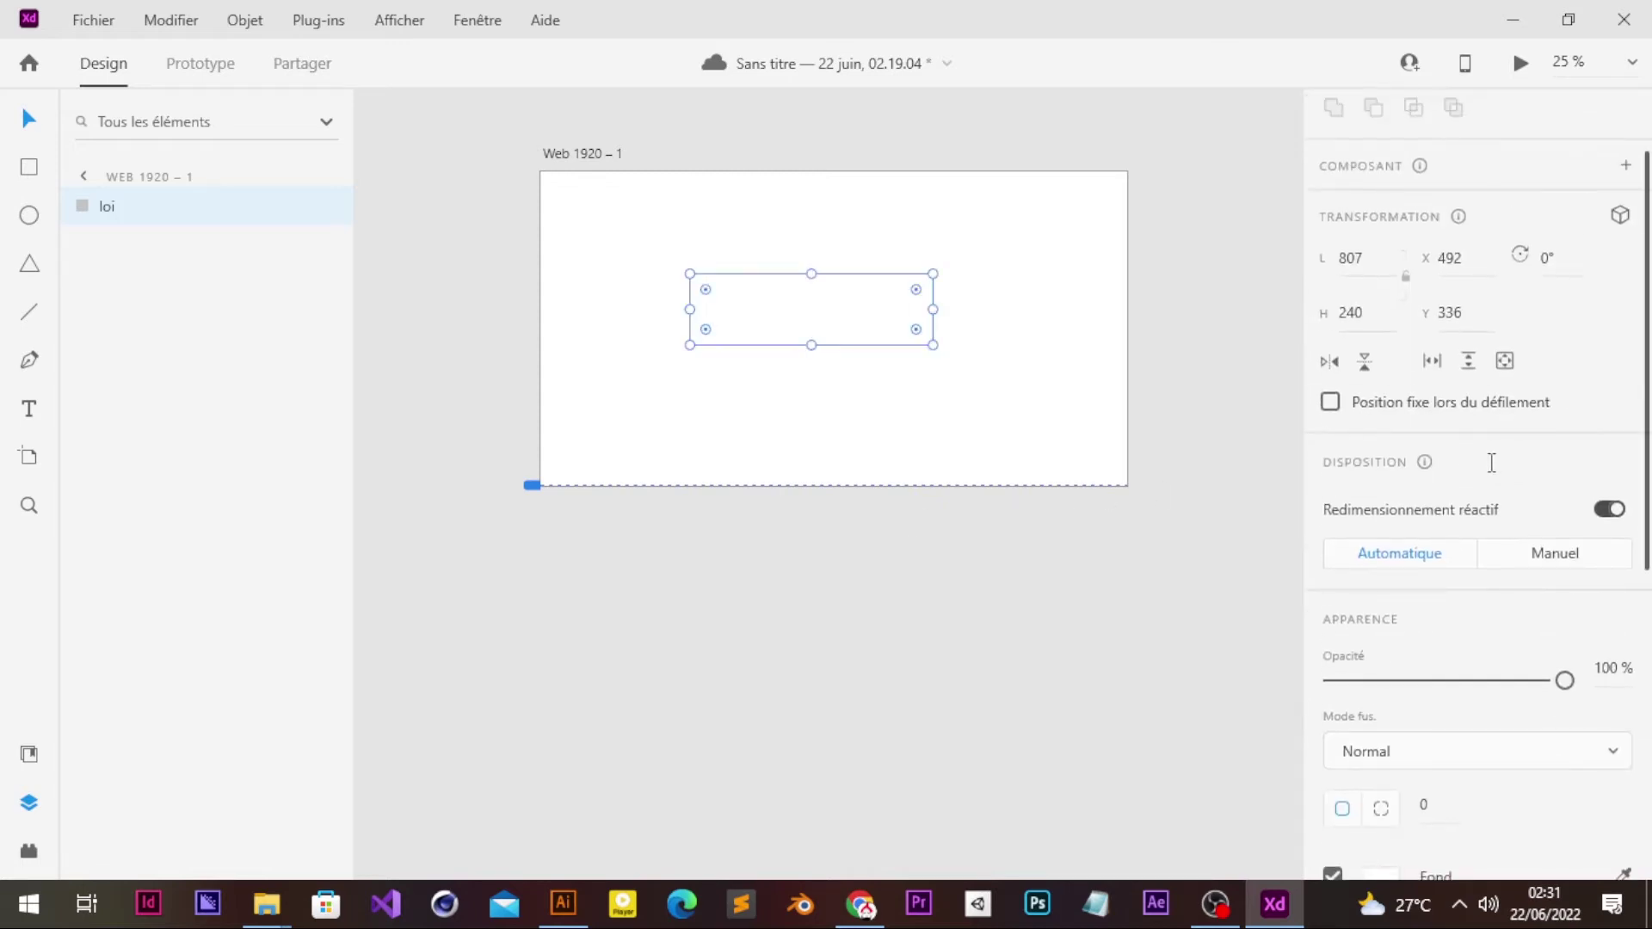
pyautogui.moveTo(1366, 315); pyautogui.dragTo(1478, 121)
# Step: Try out the rectangle's opacity slider and toggle its fill off and back on
pyautogui.scroll(-3, 1605, 522)
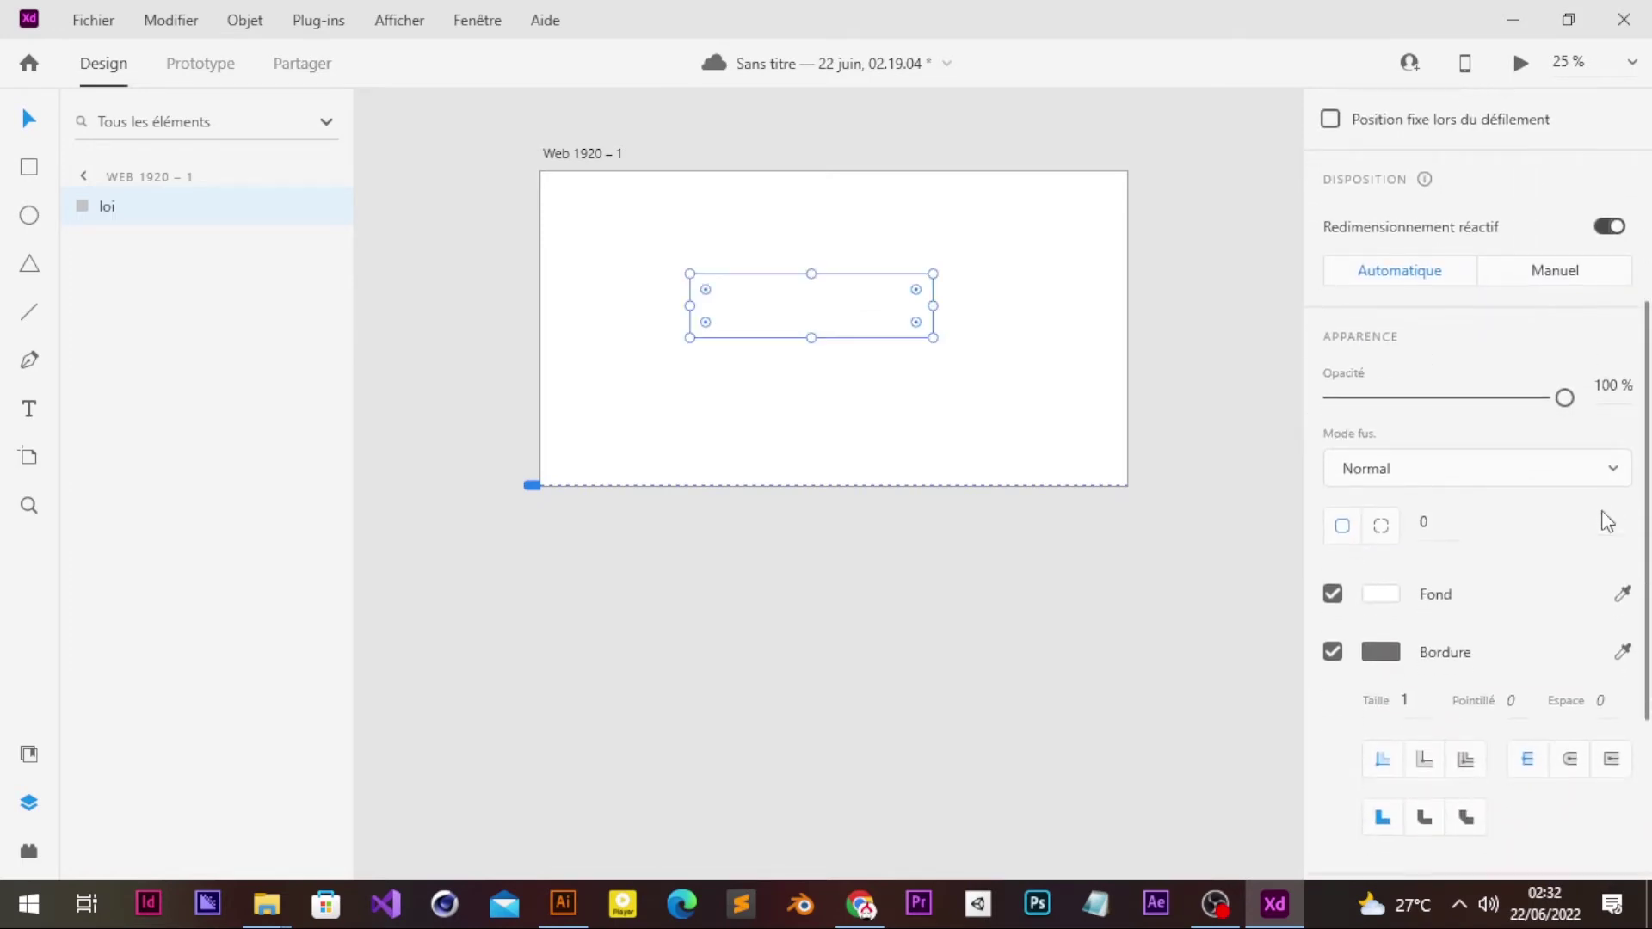
pyautogui.scroll(-2, 1605, 521)
pyautogui.scroll(1, 1605, 522)
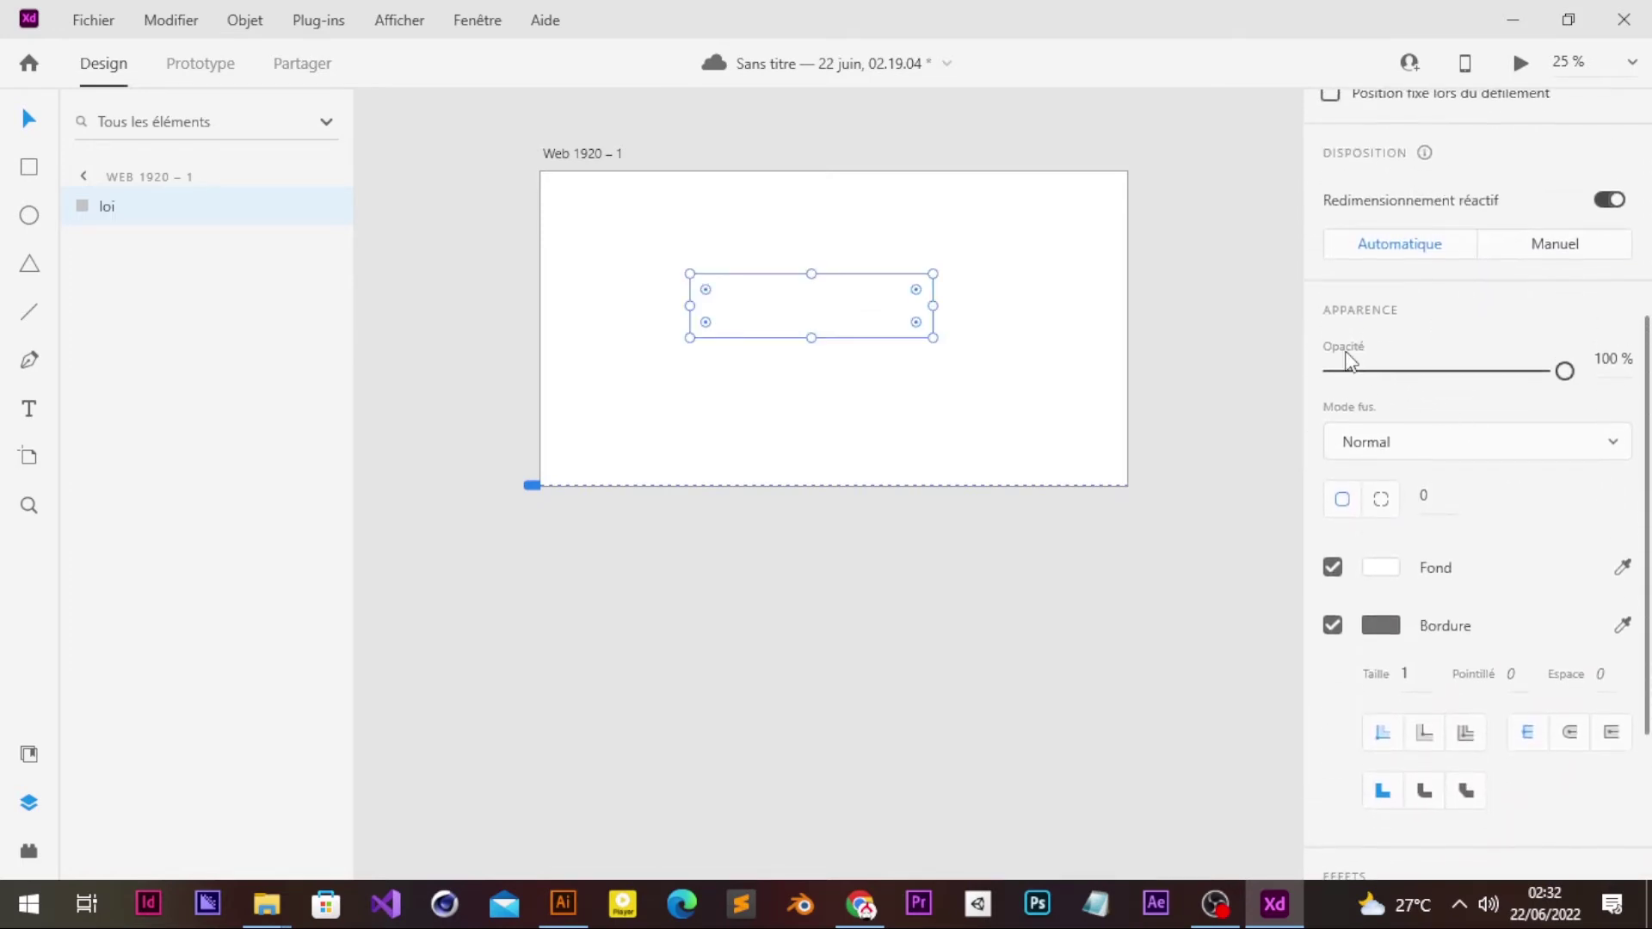
pyautogui.moveTo(1575, 378); pyautogui.dragTo(1645, 478)
pyautogui.click(1333, 570)
pyautogui.click(1335, 572)
pyautogui.click(1335, 572)
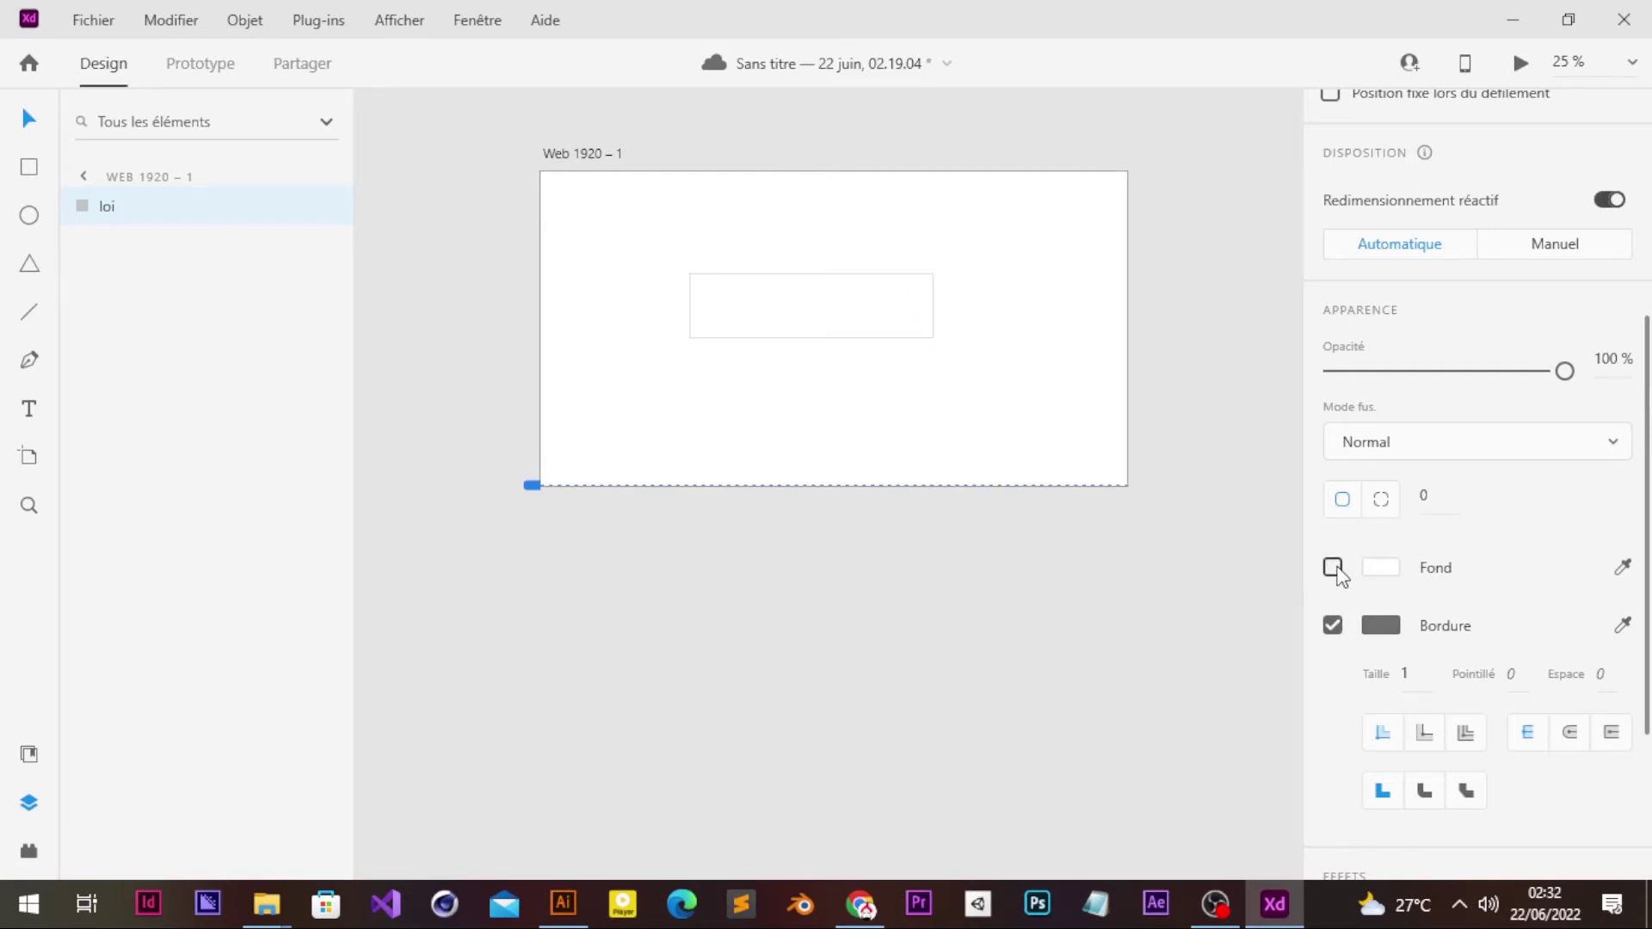
pyautogui.click(1335, 572)
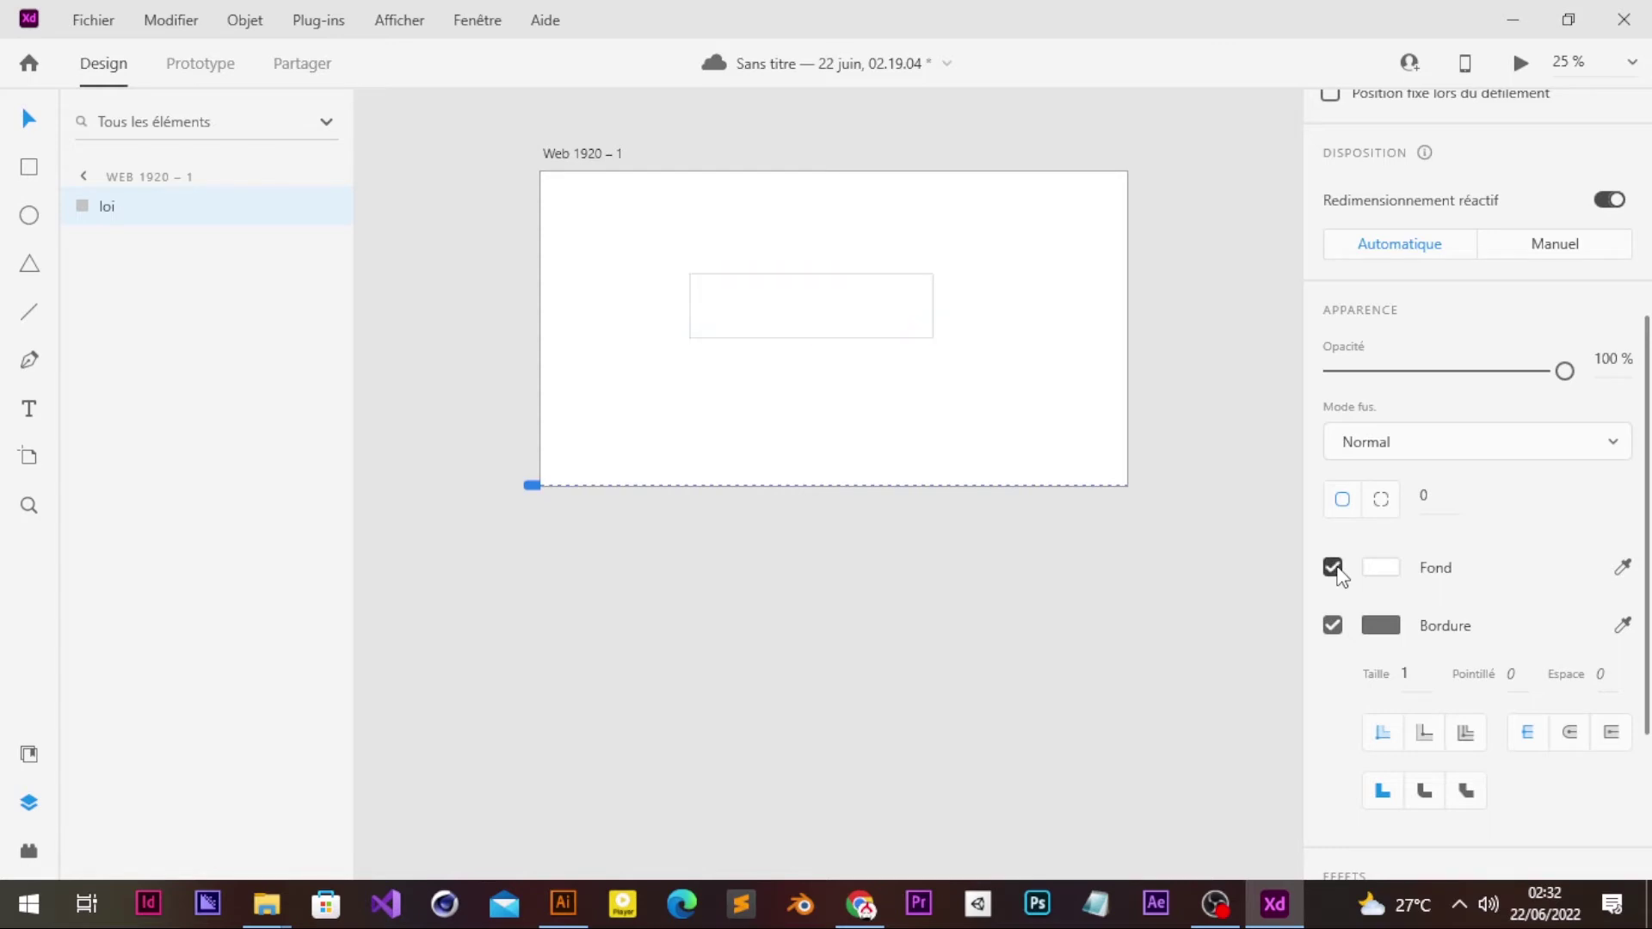
# Step: Turn off the rectangle's border
pyautogui.click(1333, 626)
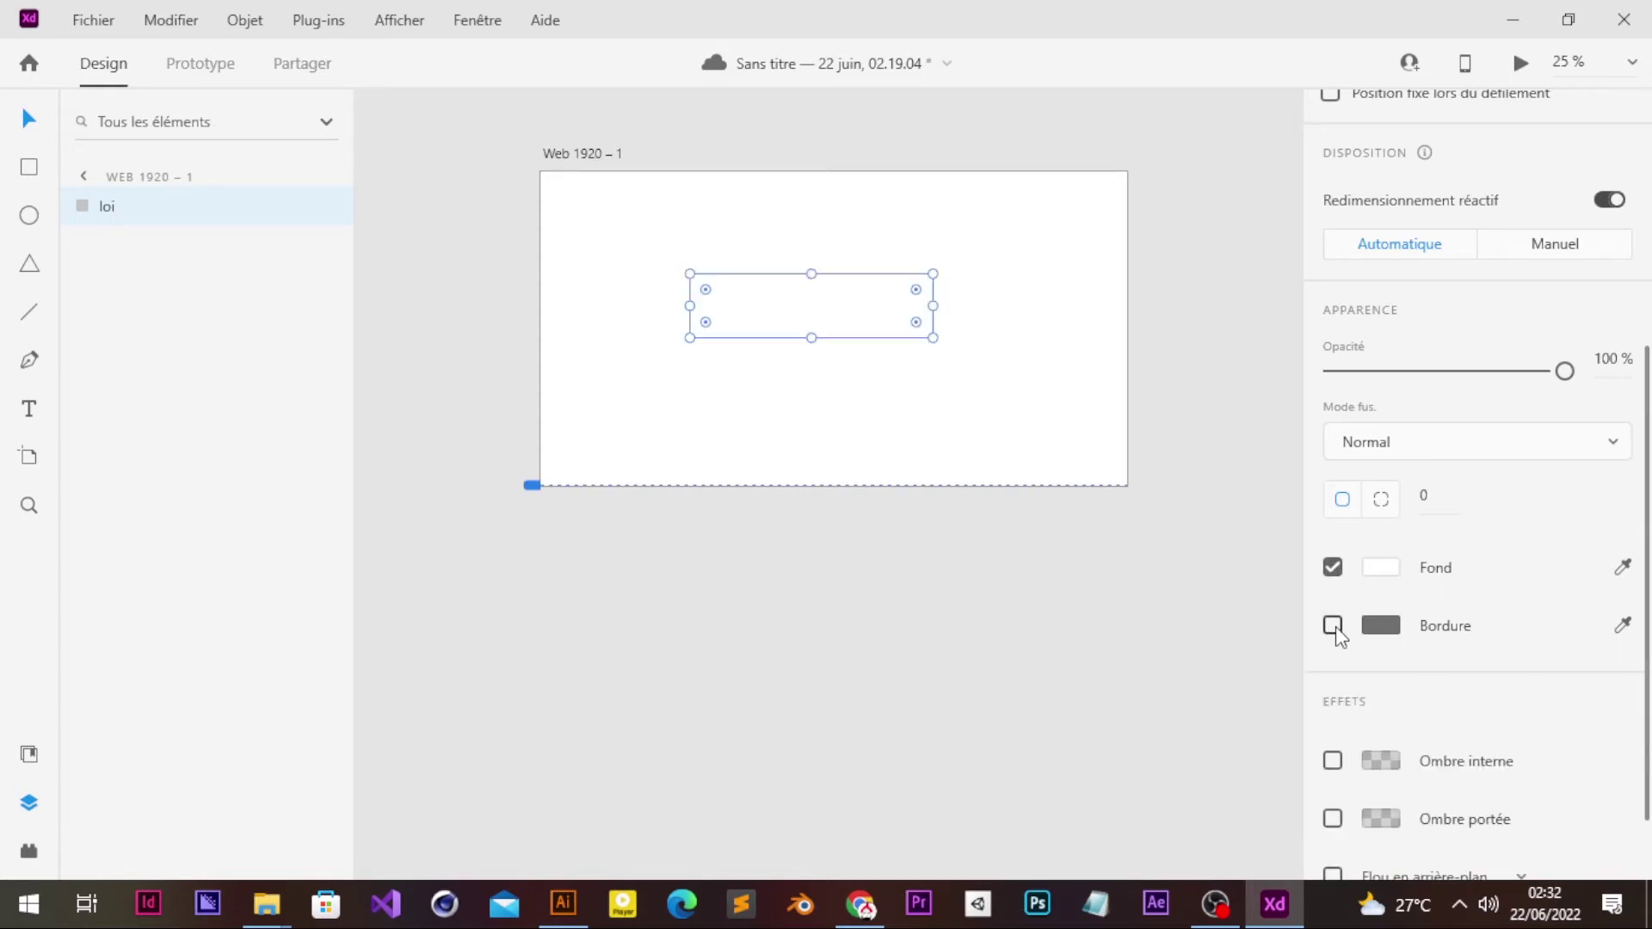
pyautogui.click(1333, 626)
pyautogui.click(1333, 626)
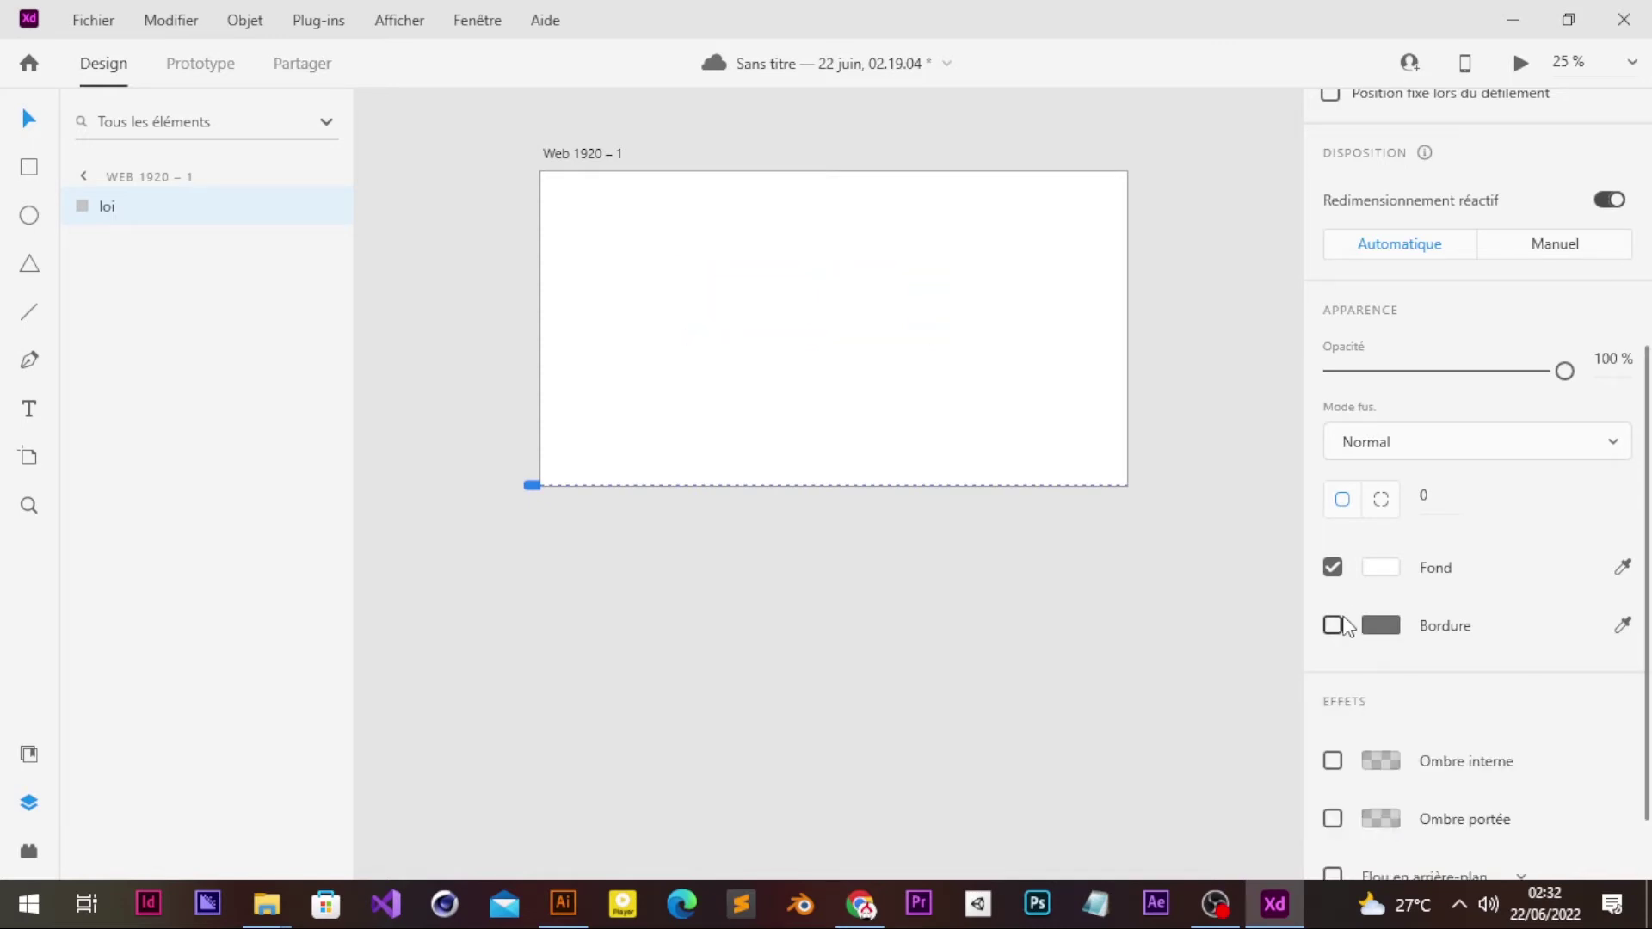
# Step: Set the rectangle's solid fill colour to the light red #FF7272 and reselect the rectangle
pyautogui.click(1391, 570)
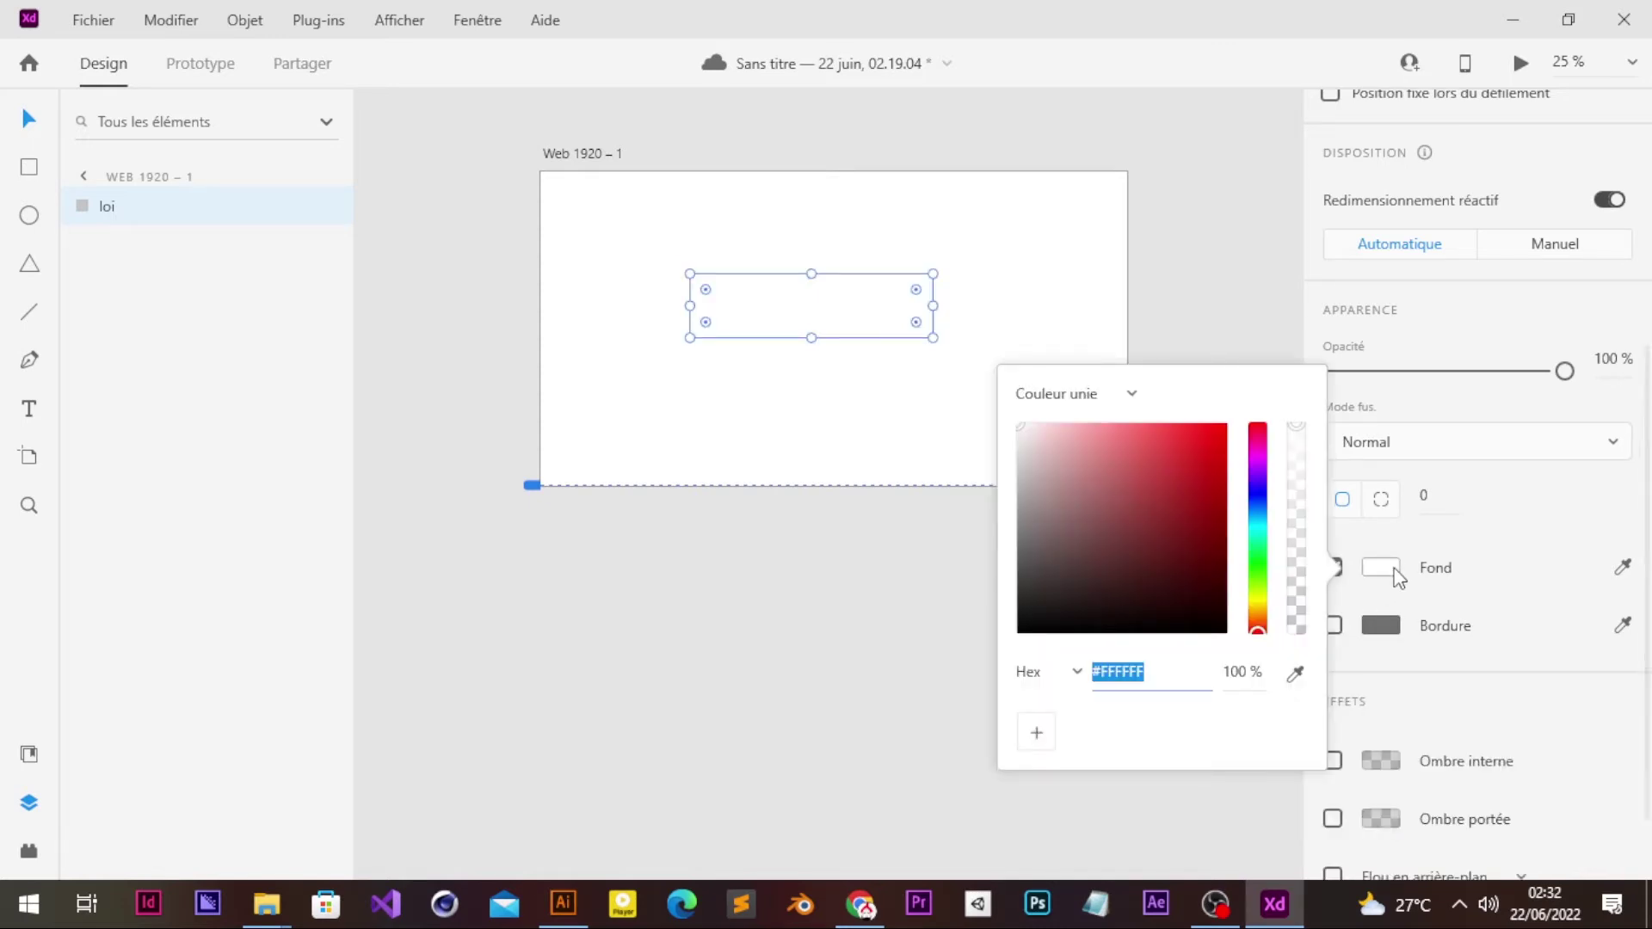
pyautogui.moveTo(1202, 440); pyautogui.dragTo(1132, 416)
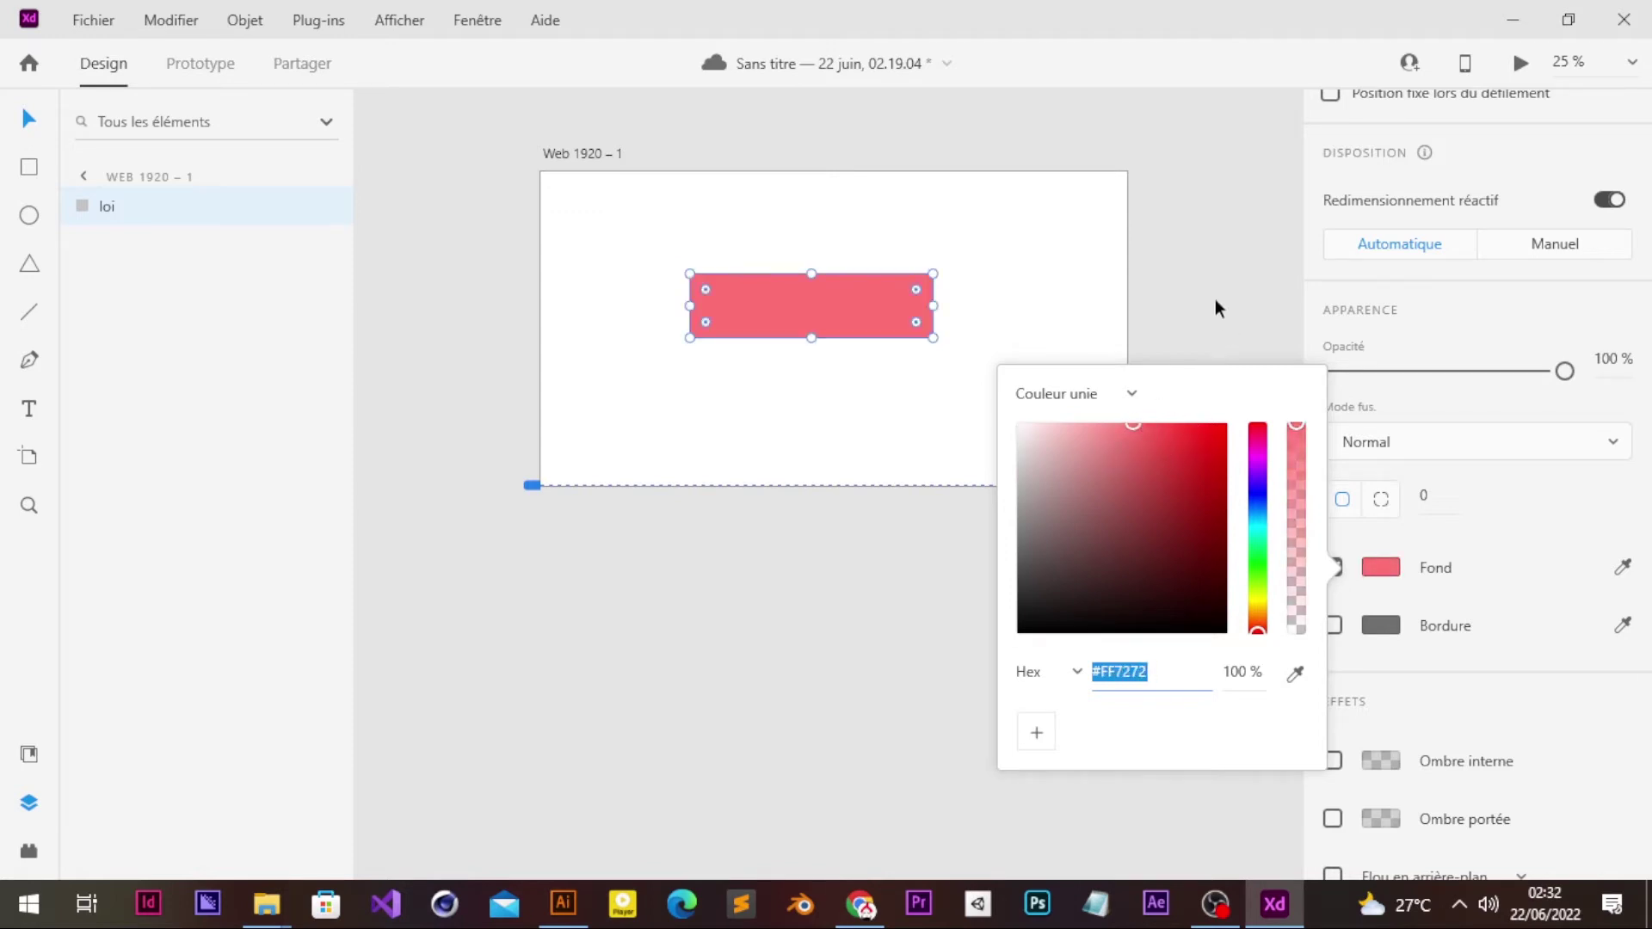
pyautogui.click(1208, 295)
pyautogui.click(869, 315)
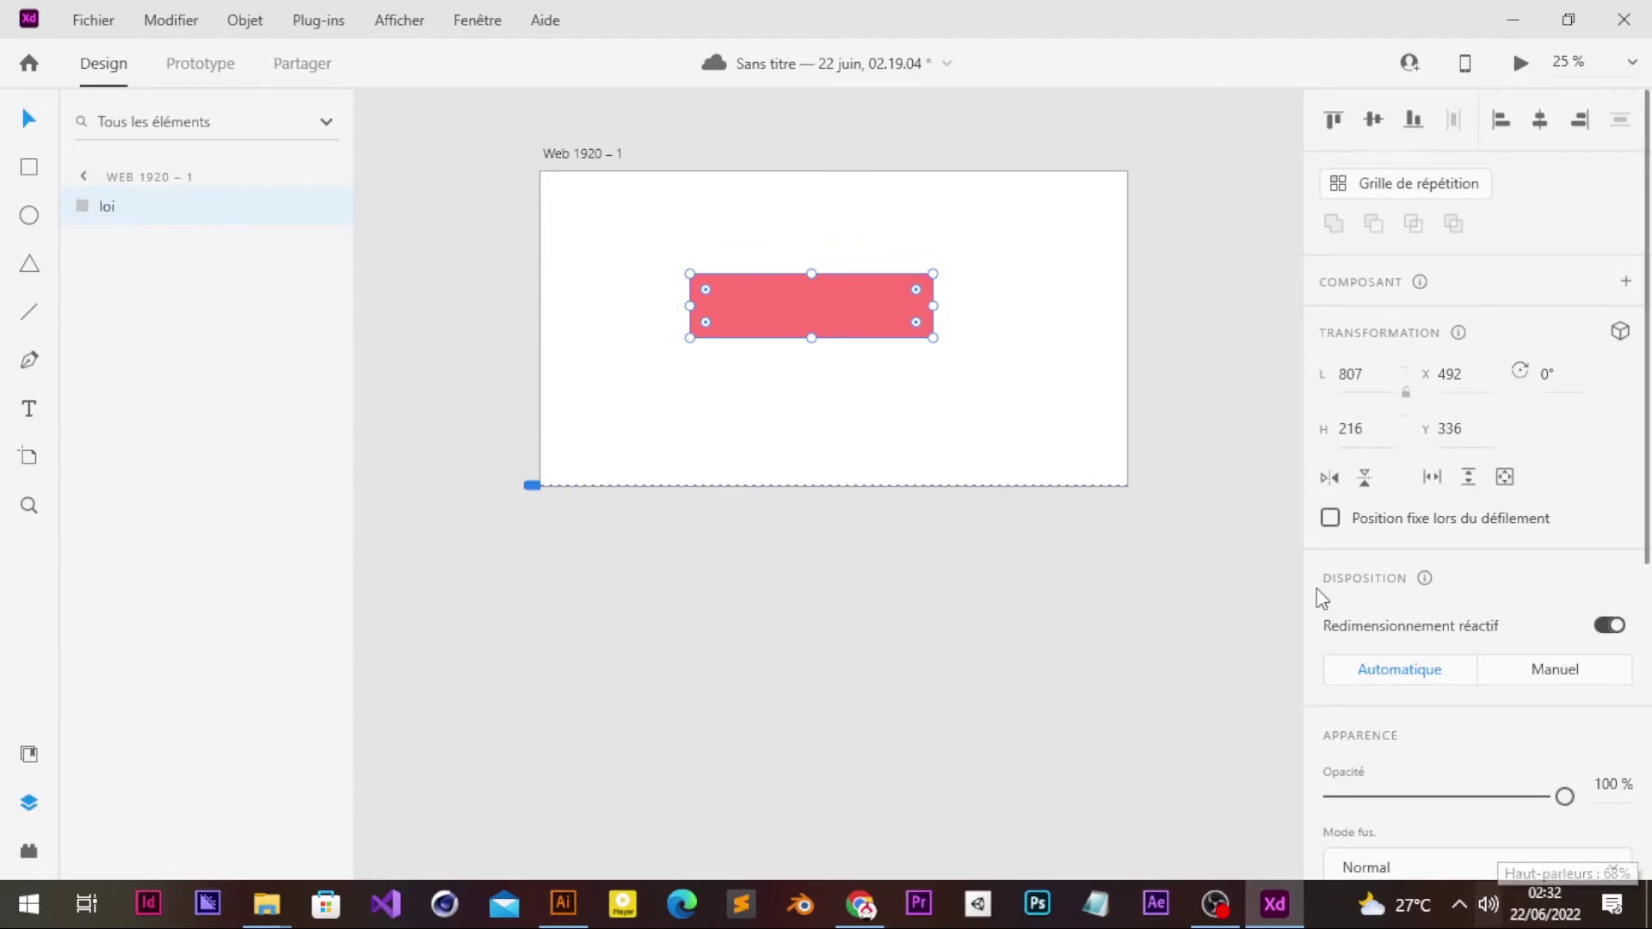
# Step: Add the point text "abonner" on top of the red rectangle
pyautogui.scroll(-6, 1313, 585)
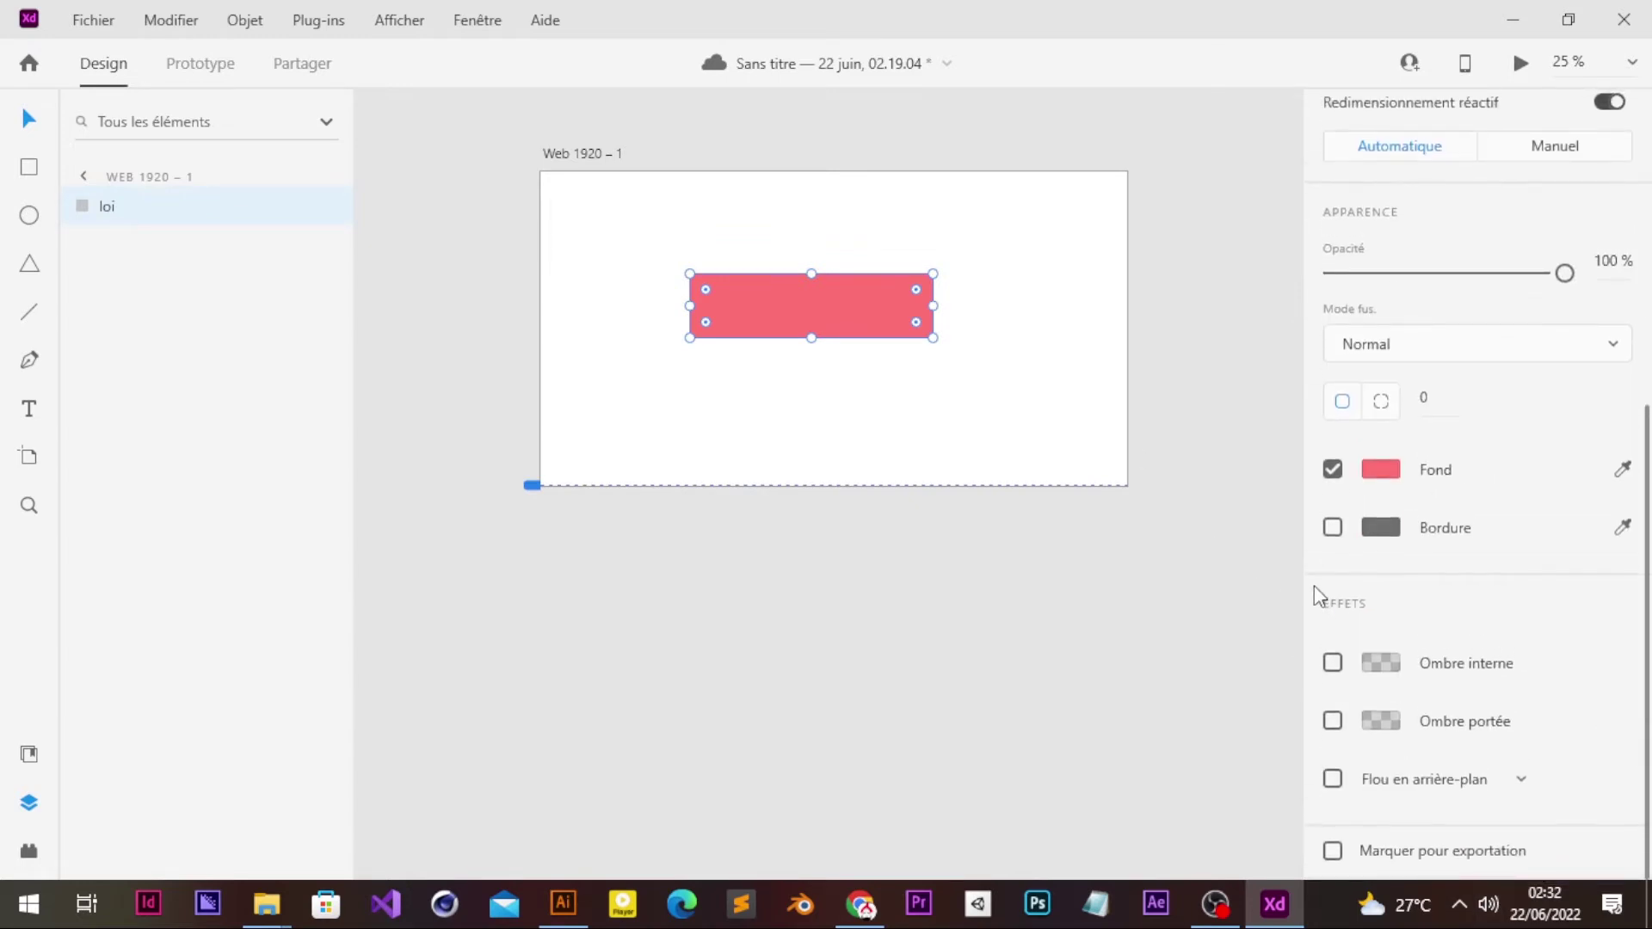
pyautogui.scroll(5, 1313, 585)
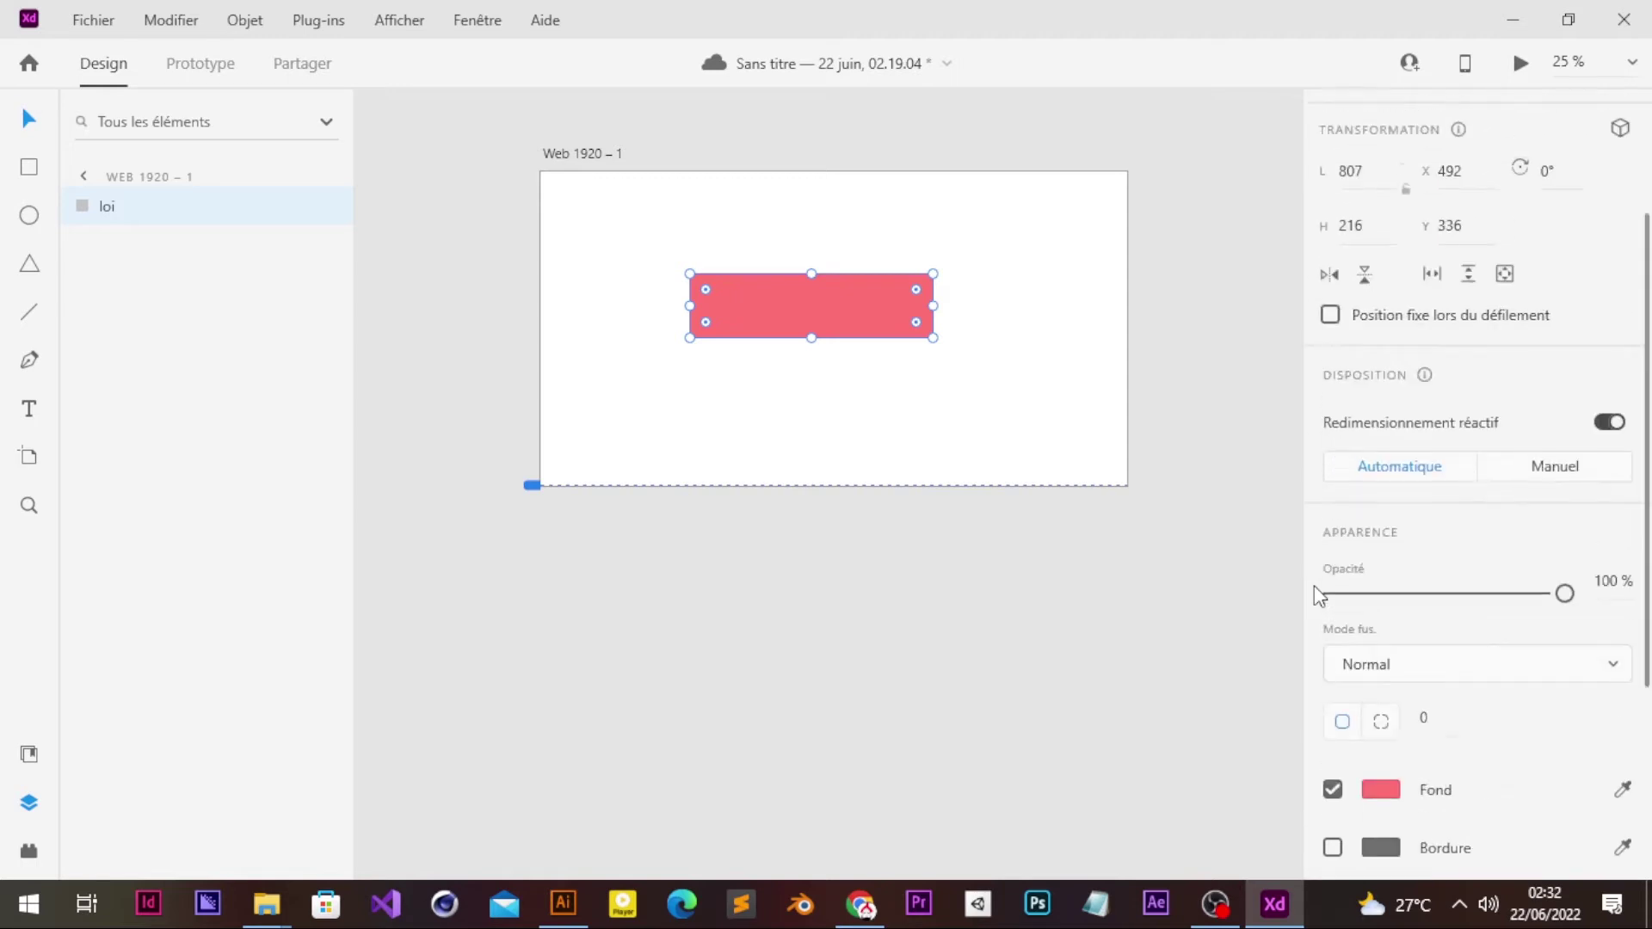
pyautogui.scroll(2, 803, 255)
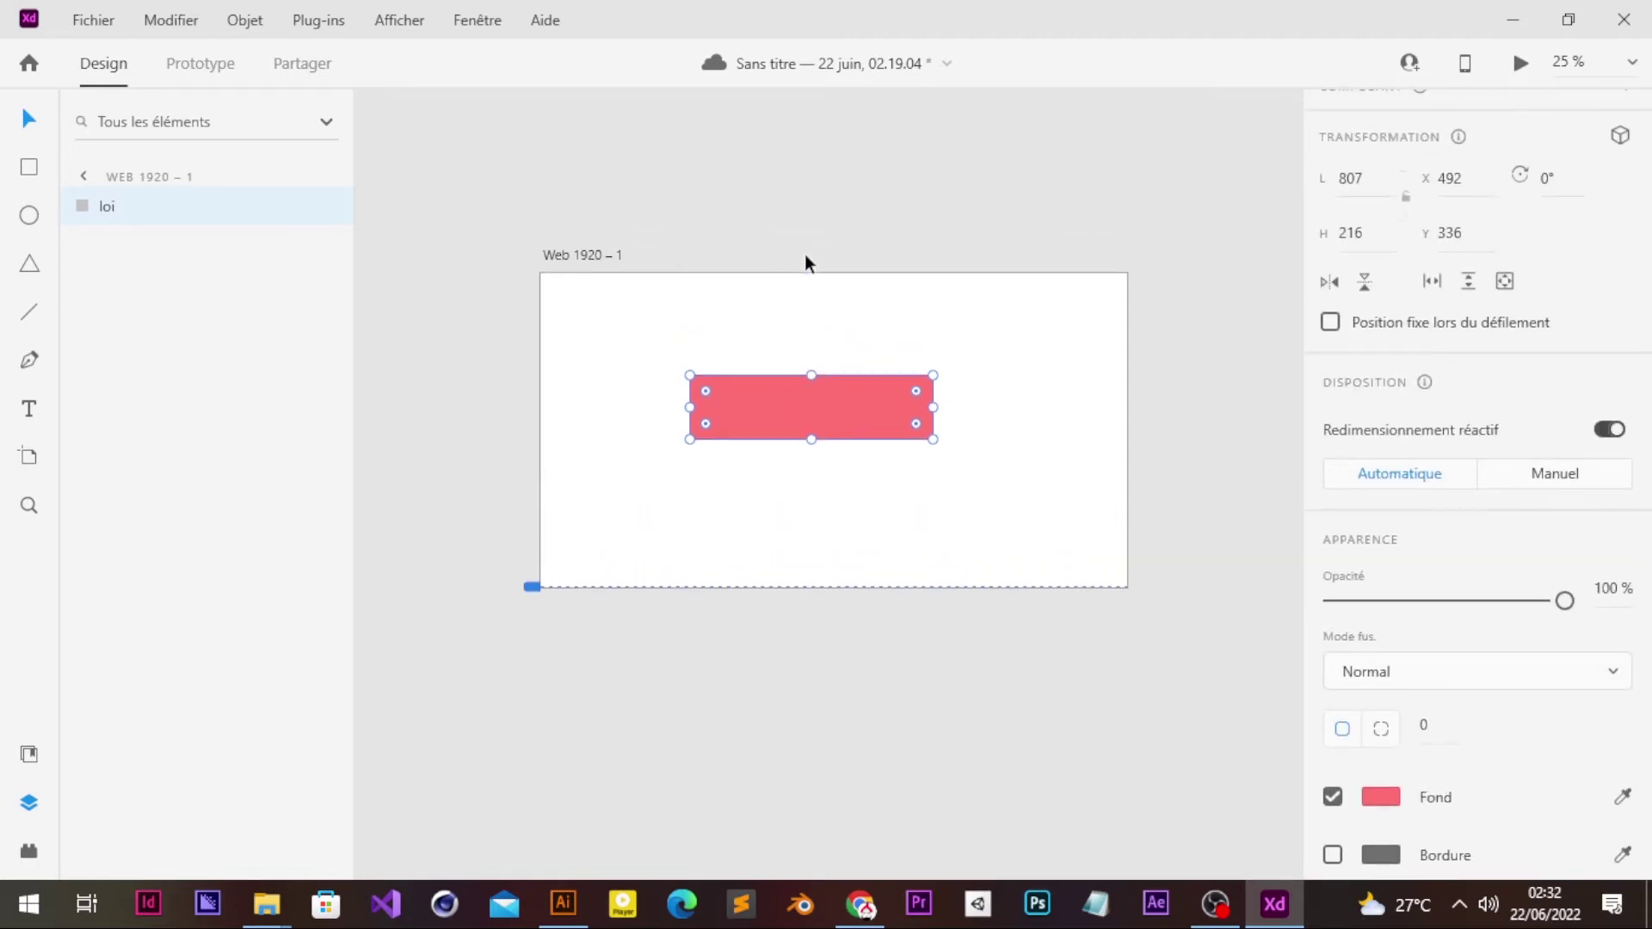
pyautogui.press('t')
pyautogui.click(750, 407)
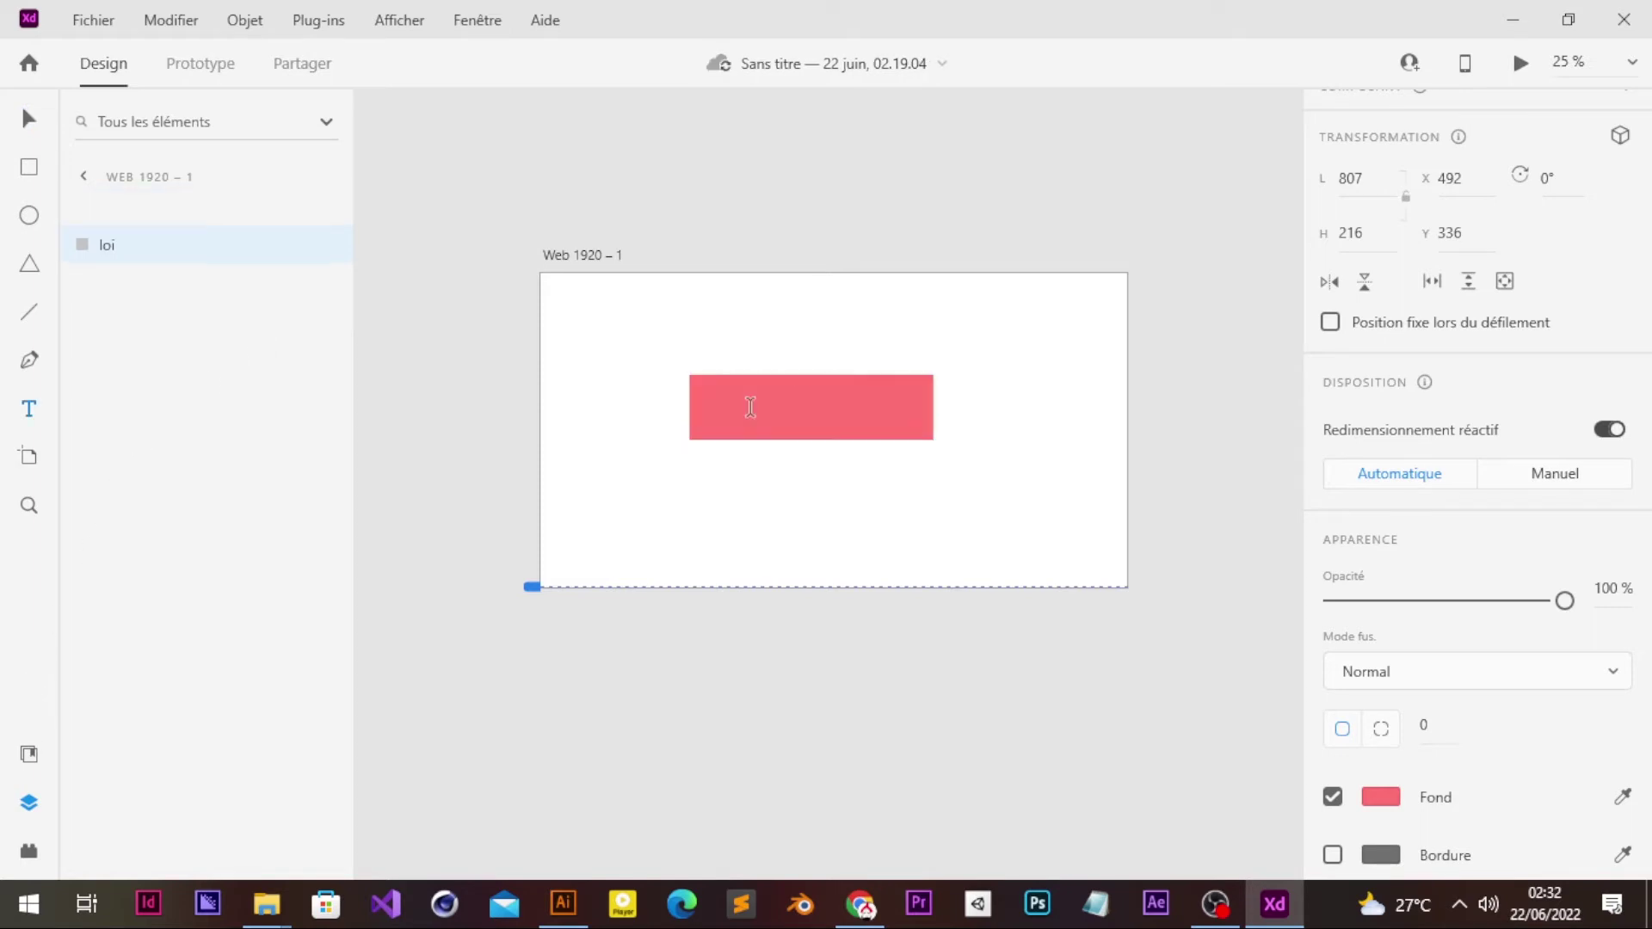
pyautogui.click(750, 407)
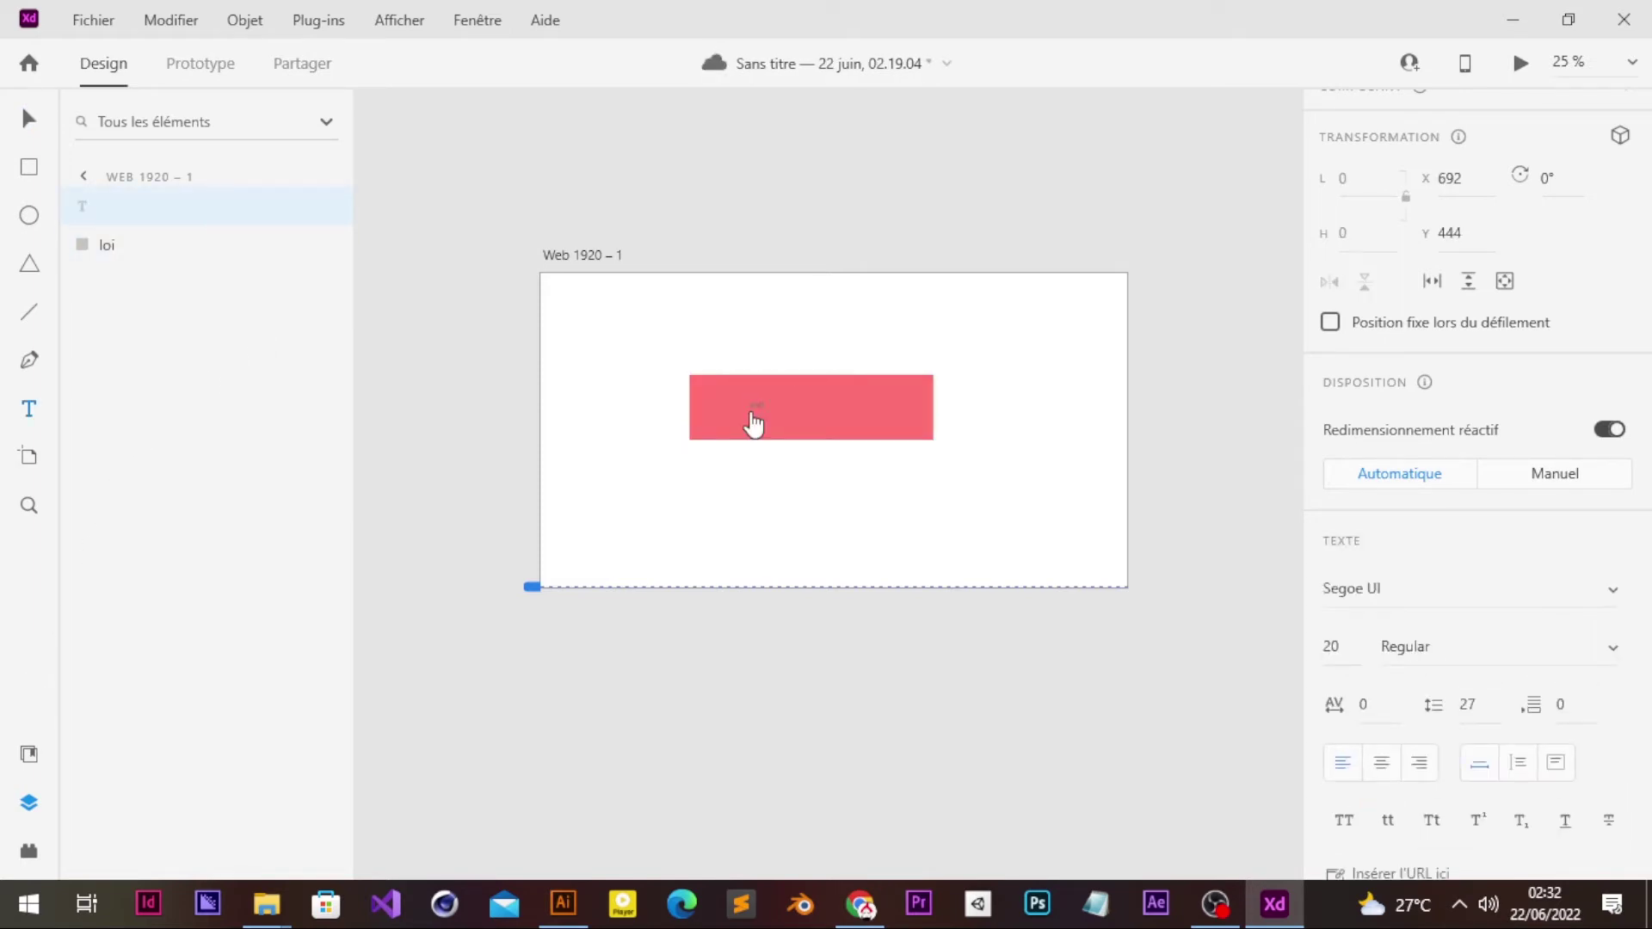
pyautogui.press('Escape')
pyautogui.click(29, 119)
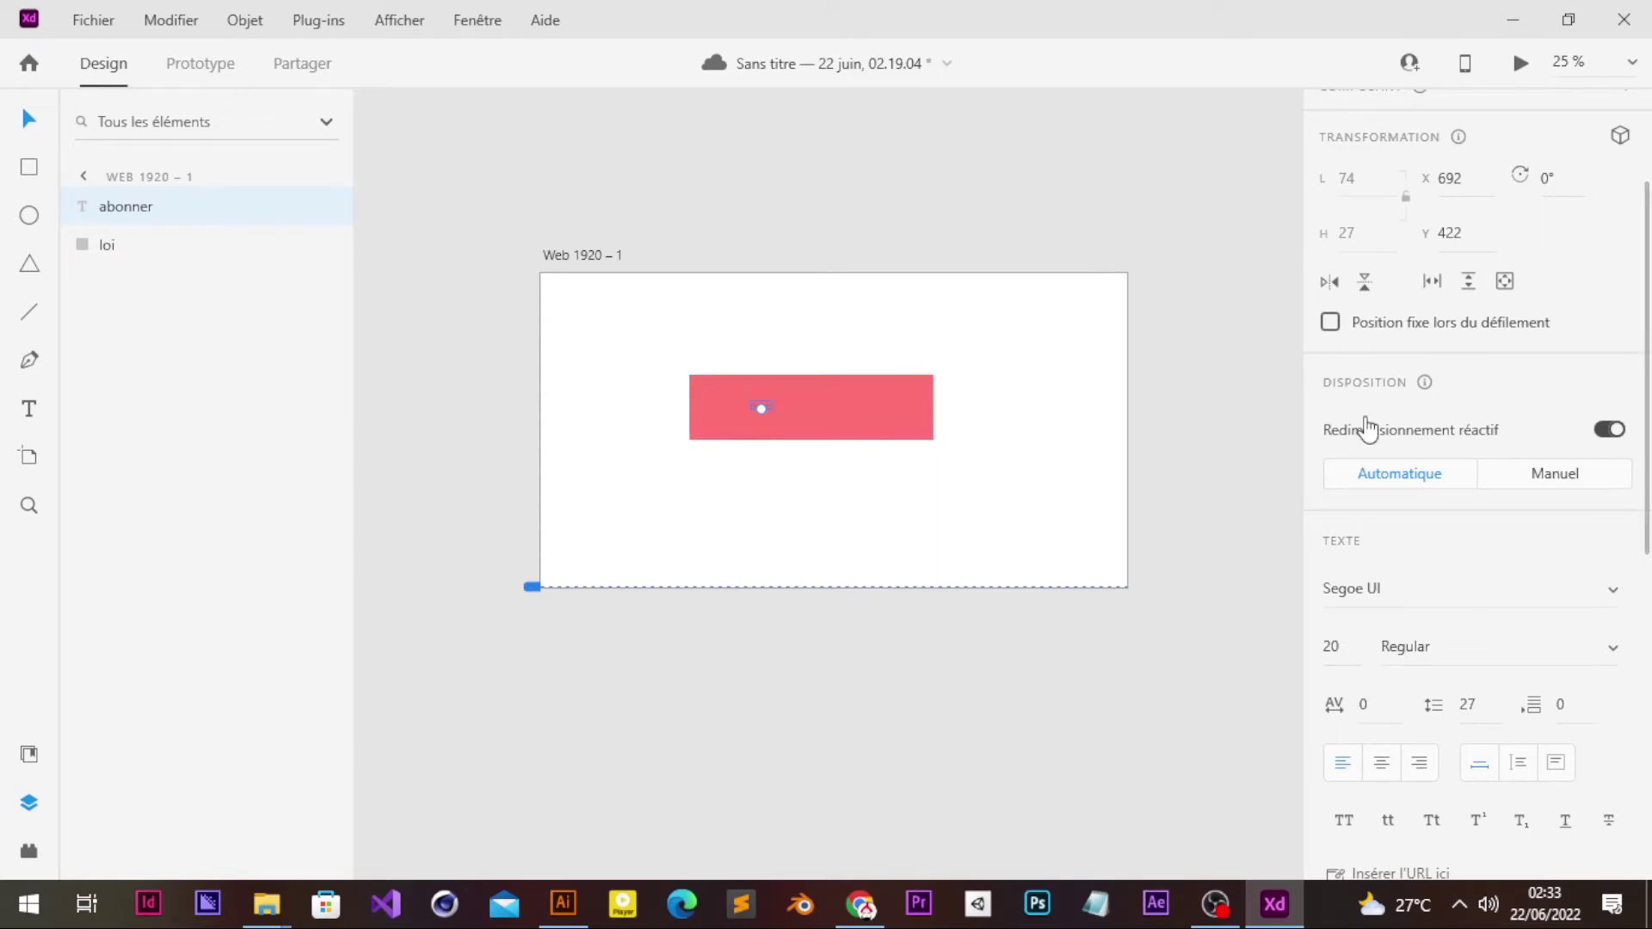
# Step: Change the font of the "abonner" text to Poppins
pyautogui.scroll(2, 1451, 456)
pyautogui.scroll(-4, 1451, 453)
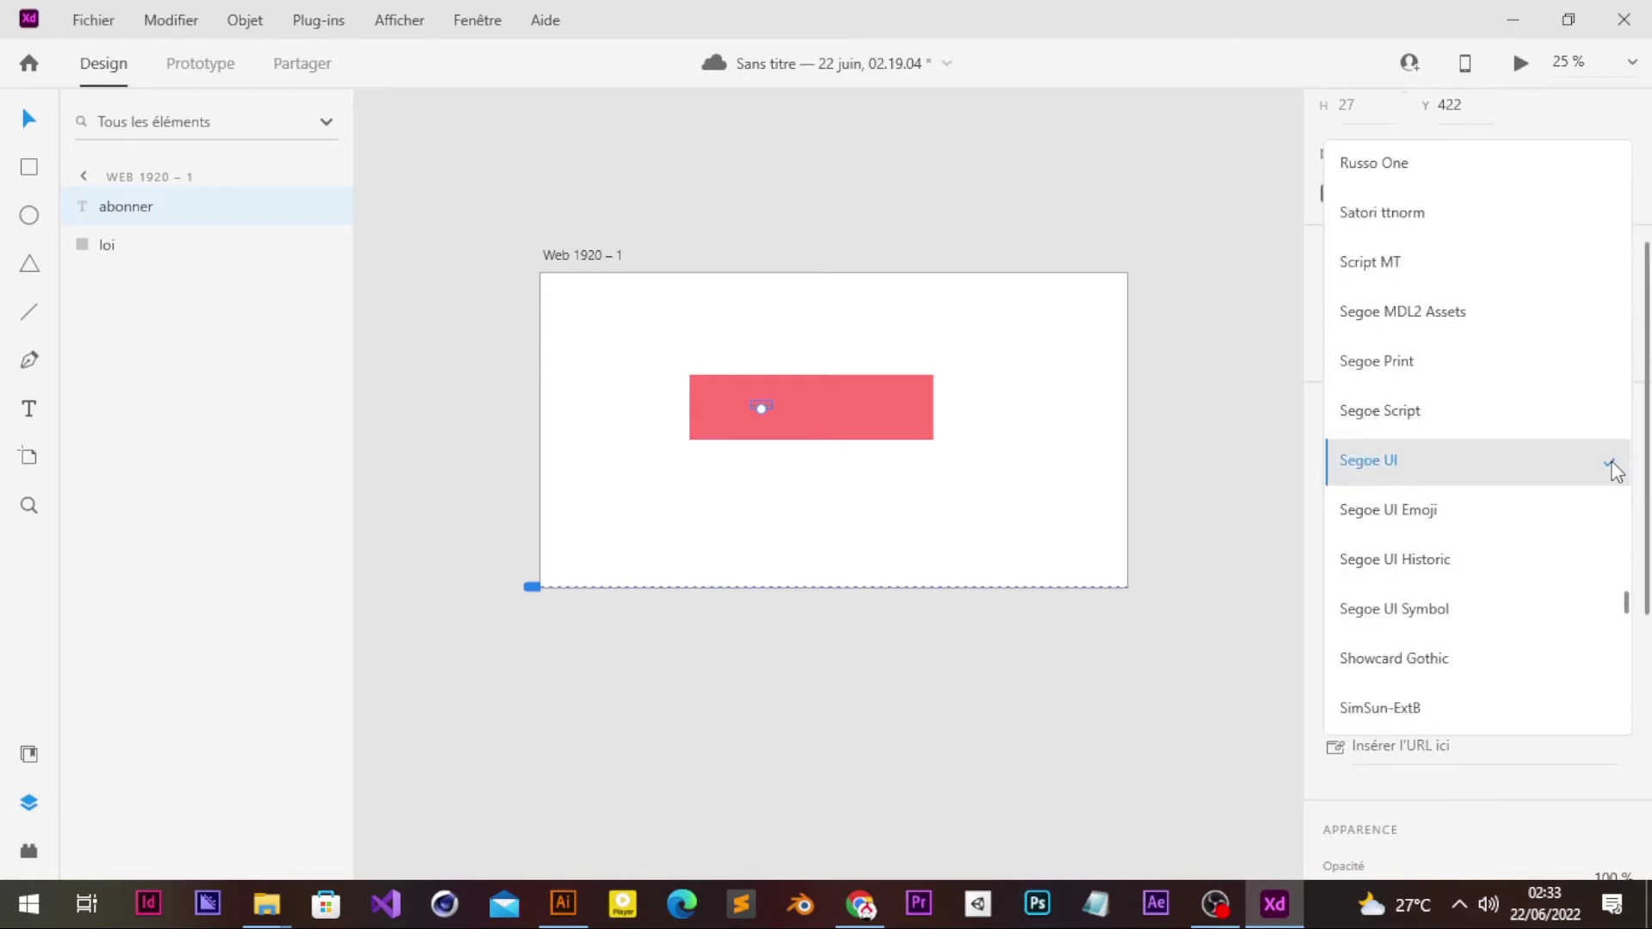
pyautogui.click(1438, 485)
pyautogui.click(1413, 466)
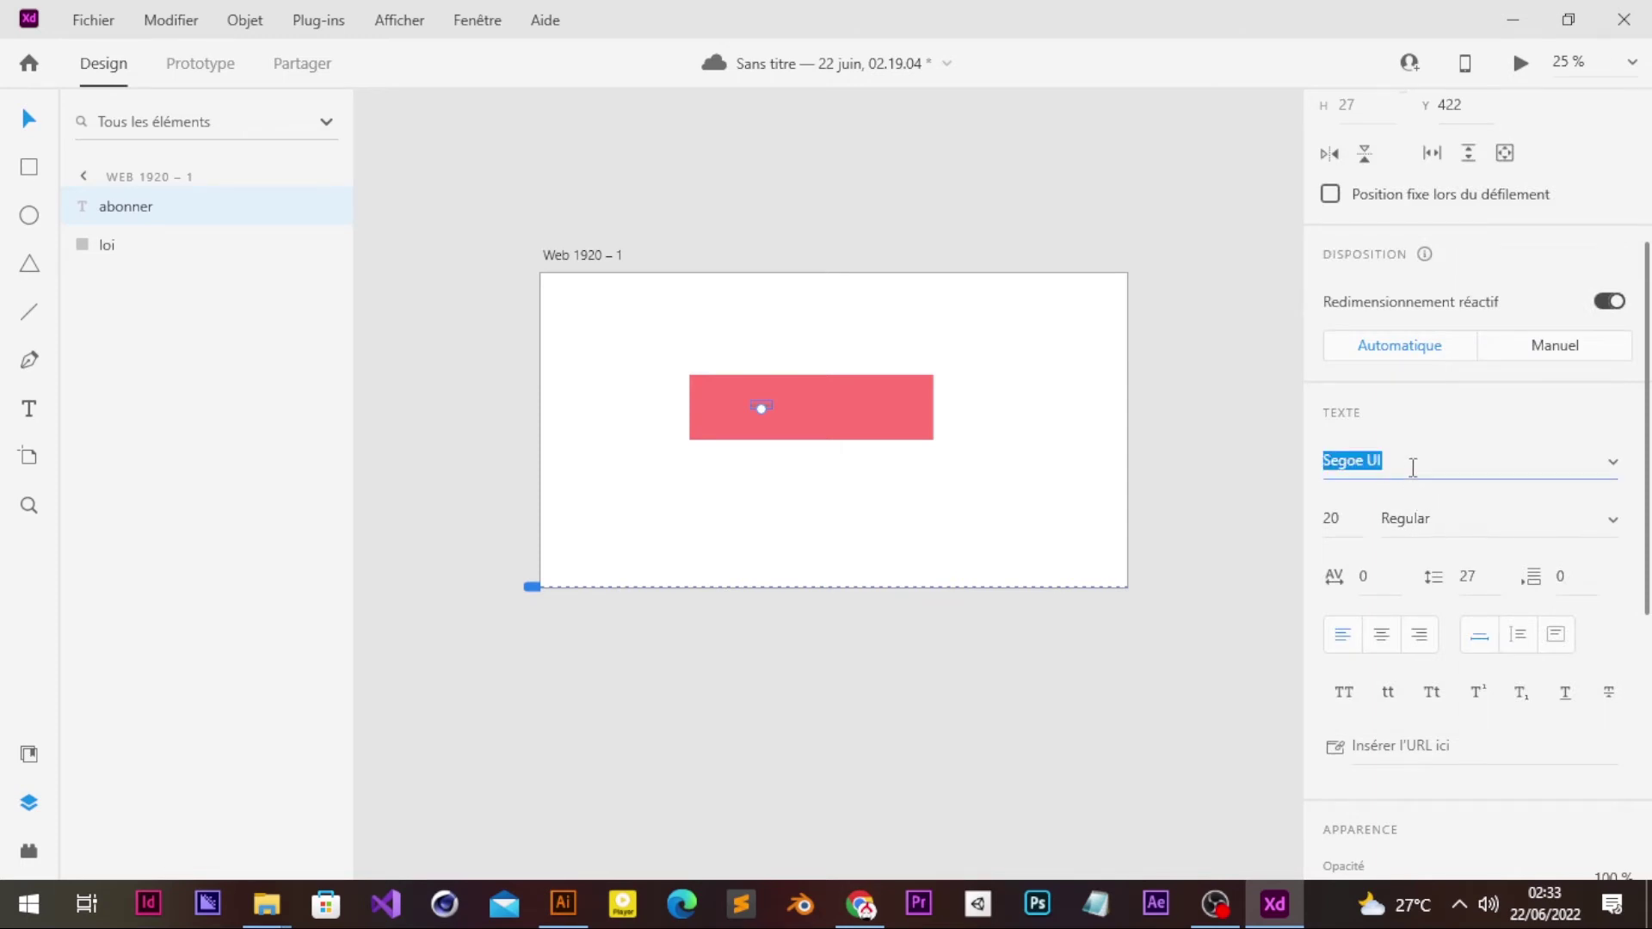
pyautogui.write('Poop')
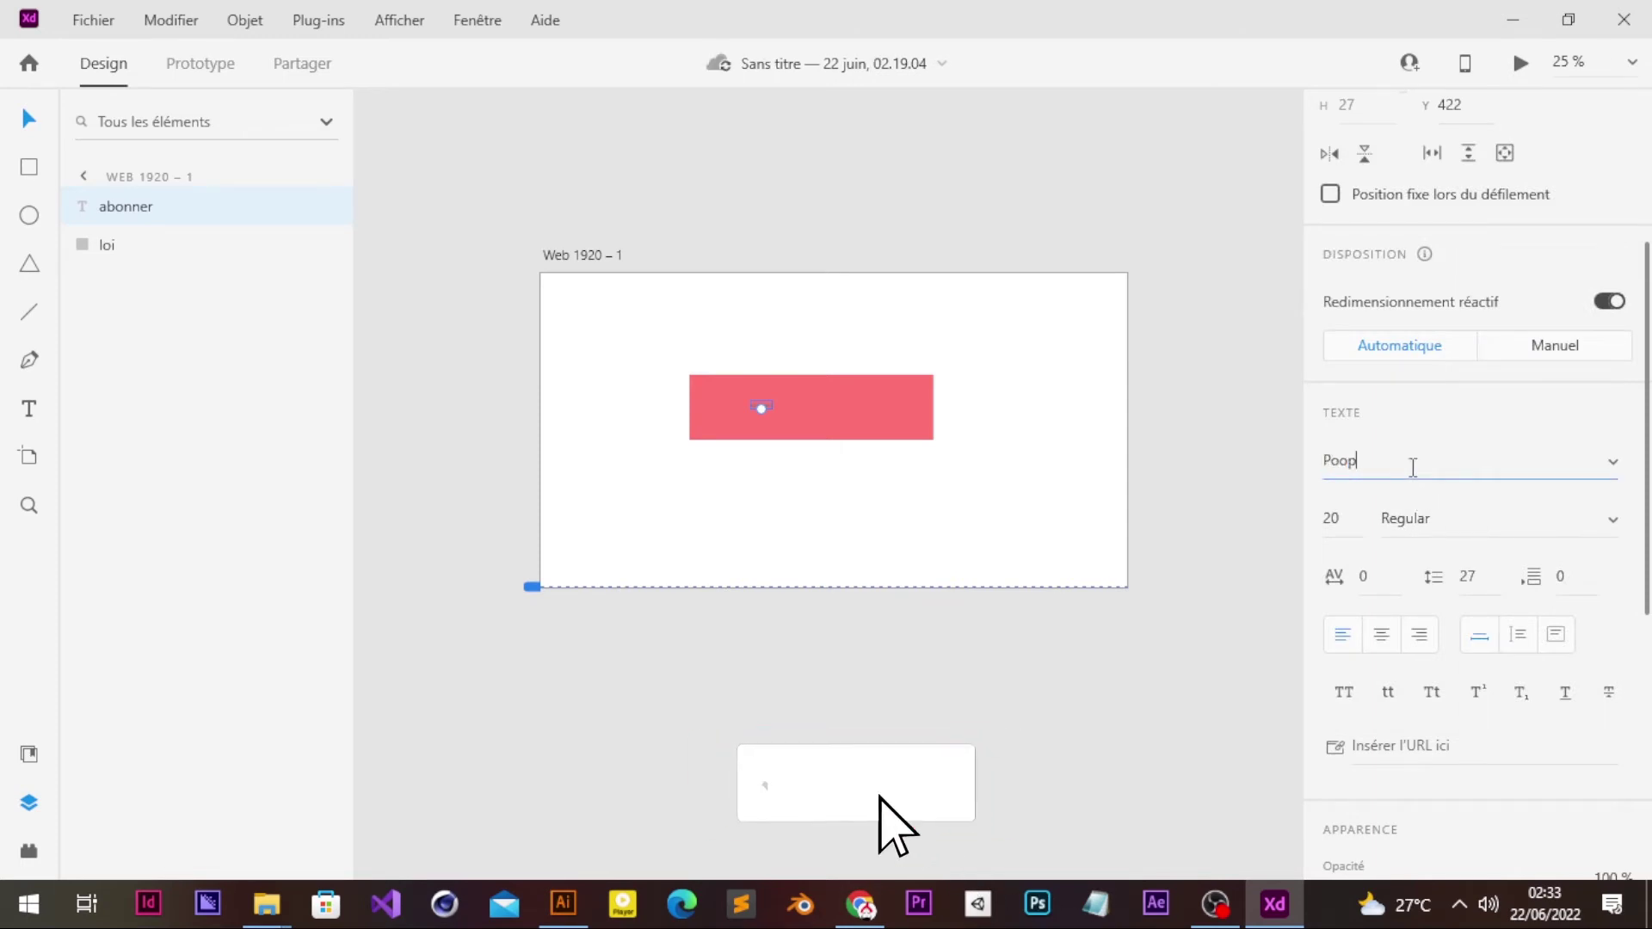
pyautogui.press('BackSpace')
pyautogui.press('BackSpace')
pyautogui.write('ppins')
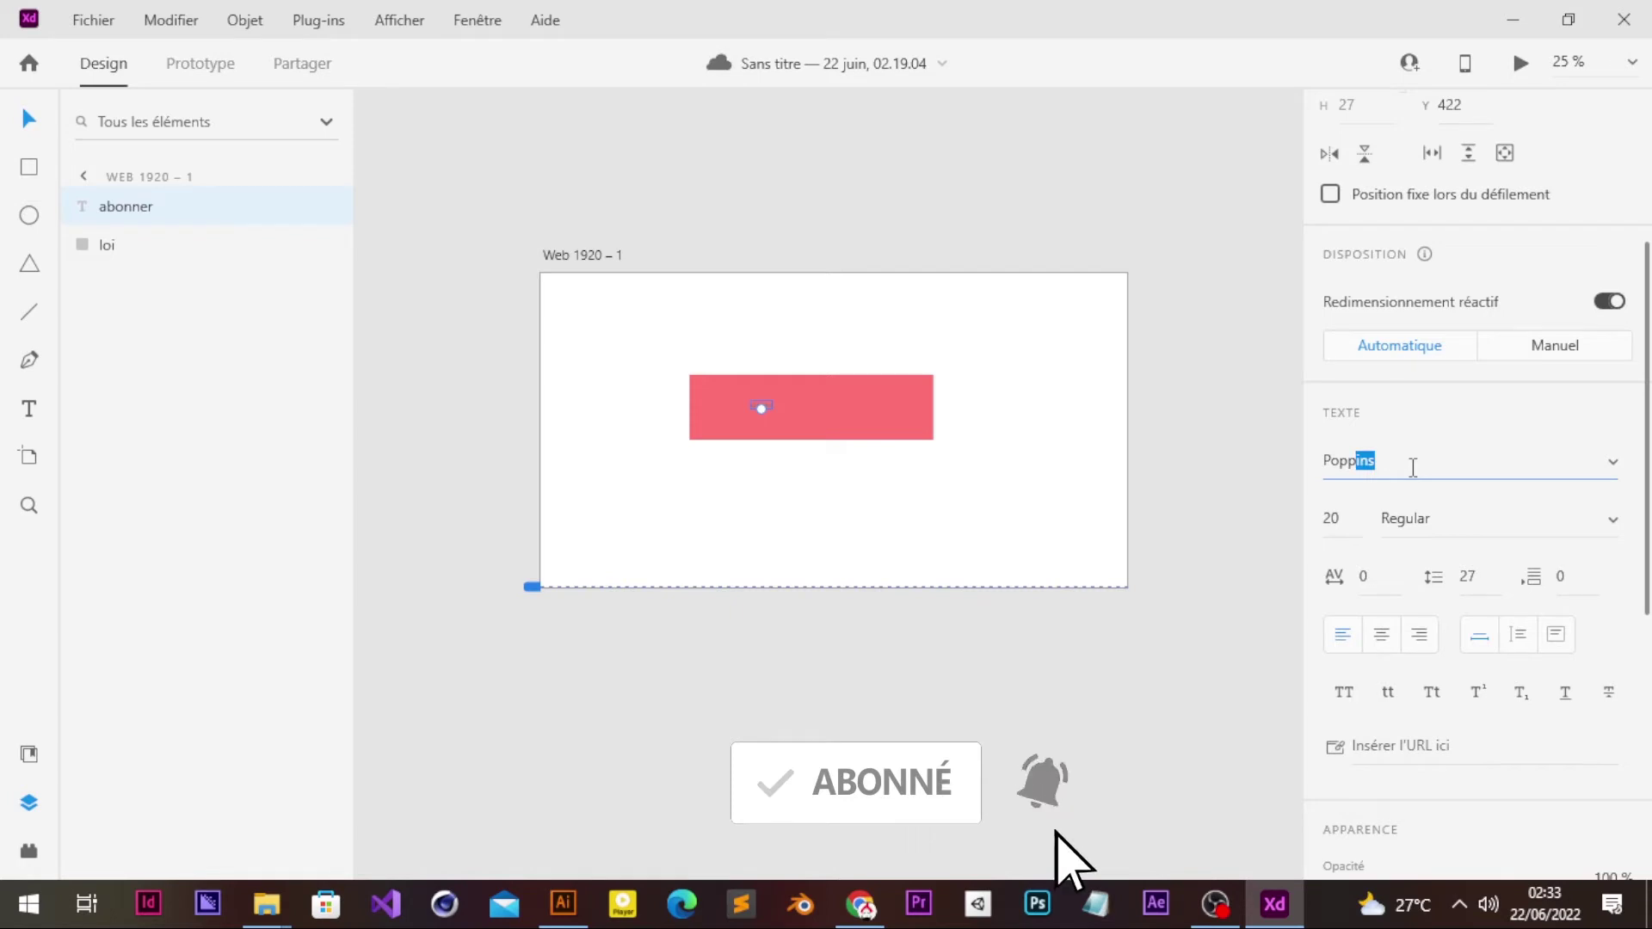
pyautogui.press('Return')
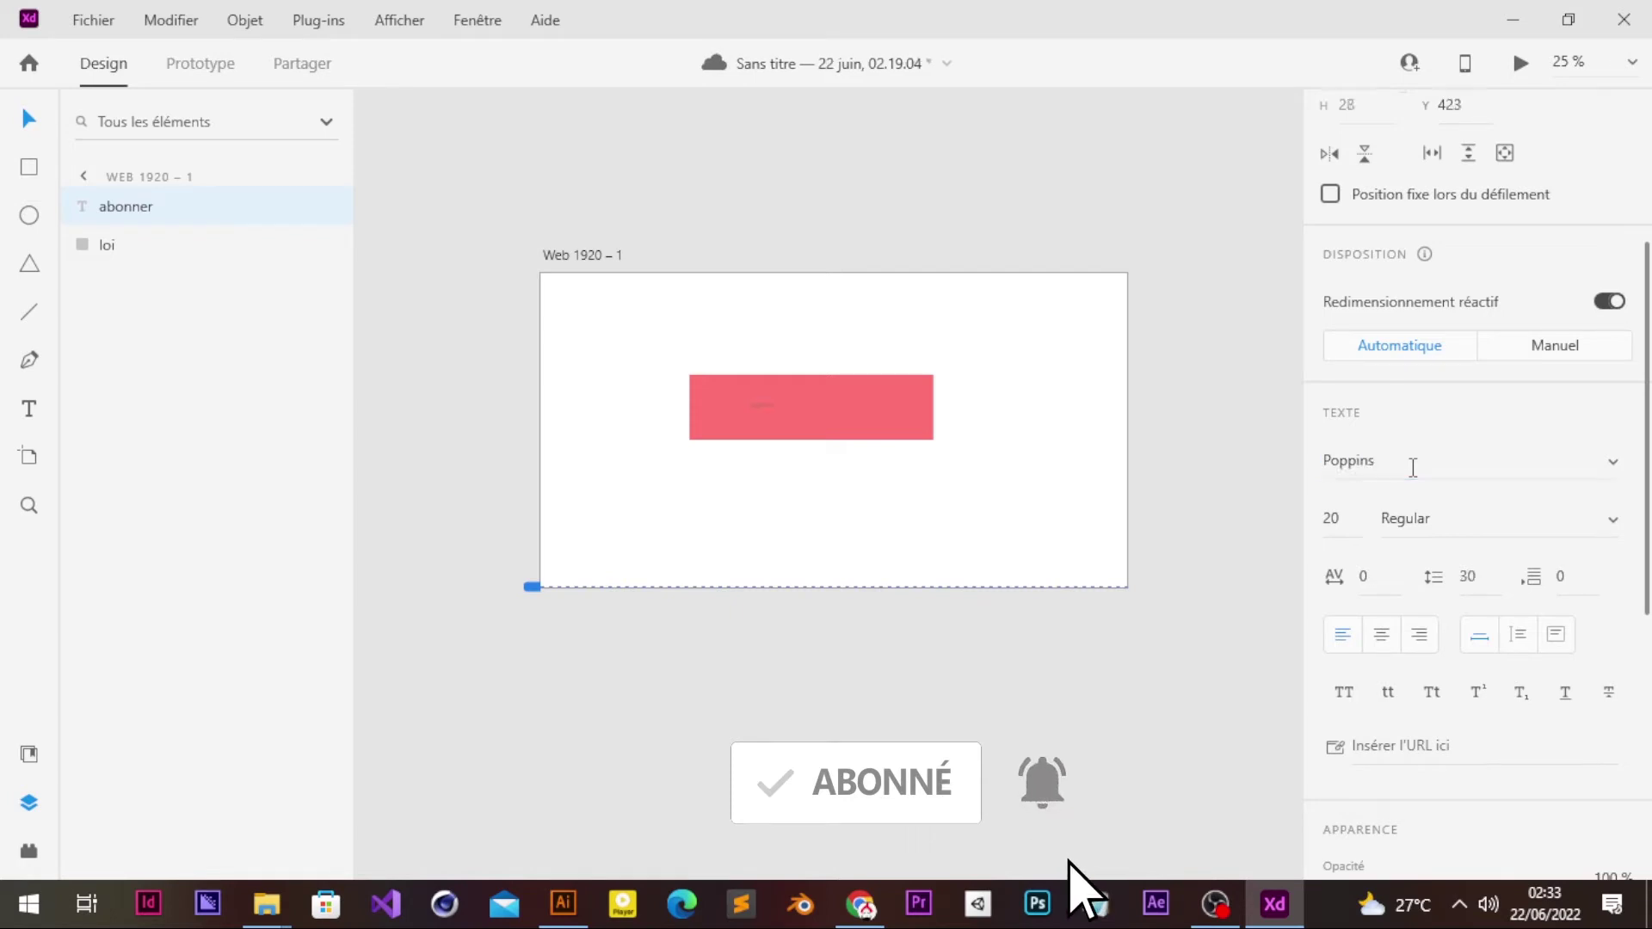
# Step: Set the "abonner" text's font size to 121 and move the text to roughly the centre of the rectangle
pyautogui.click(1331, 518)
pyautogui.write('87')
pyautogui.press('Return')
pyautogui.press('Up')
pyautogui.press('Up')
pyautogui.press('Up')
pyautogui.press('Up')
pyautogui.press('Up')
pyautogui.press('Up')
pyautogui.press('Up')
pyautogui.press('Up')
pyautogui.press('Up')
pyautogui.press('Up')
pyautogui.press('Up')
pyautogui.press('Up')
pyautogui.press('Up')
pyautogui.press('Up')
pyautogui.press('Up')
pyautogui.press('Up')
pyautogui.press('Up')
pyautogui.press('Up')
pyautogui.press('Up')
pyautogui.press('Up')
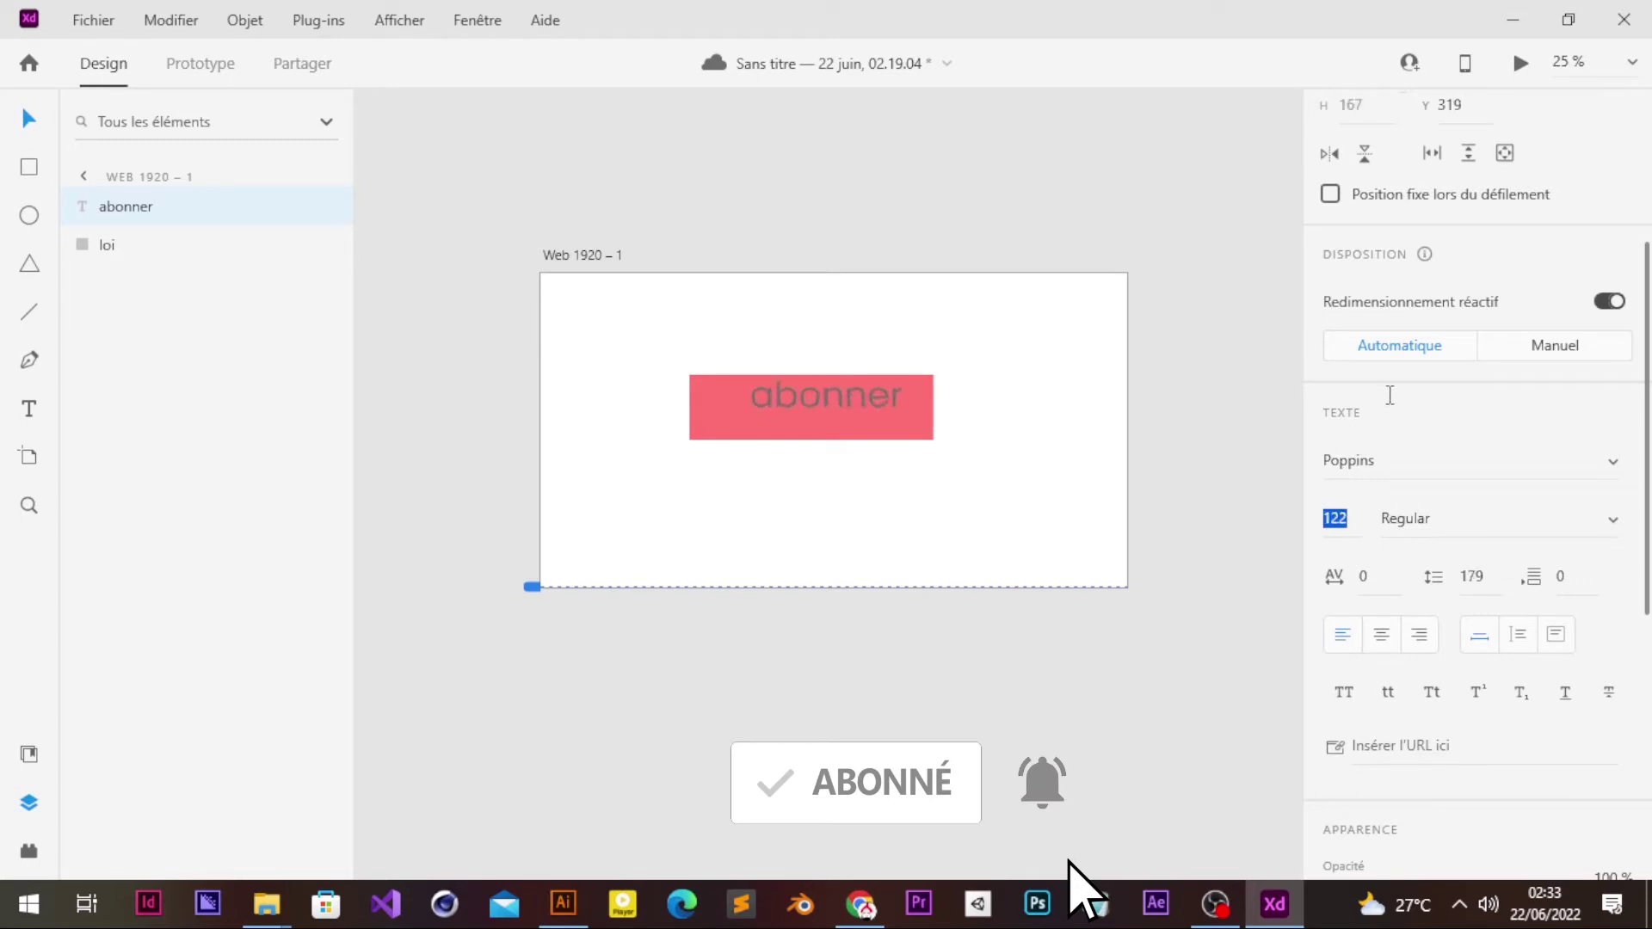
pyautogui.press('Up')
pyautogui.press('Up')
pyautogui.press('Up')
pyautogui.press('Up')
pyautogui.press('Up')
pyautogui.press('Up')
pyautogui.press('Up')
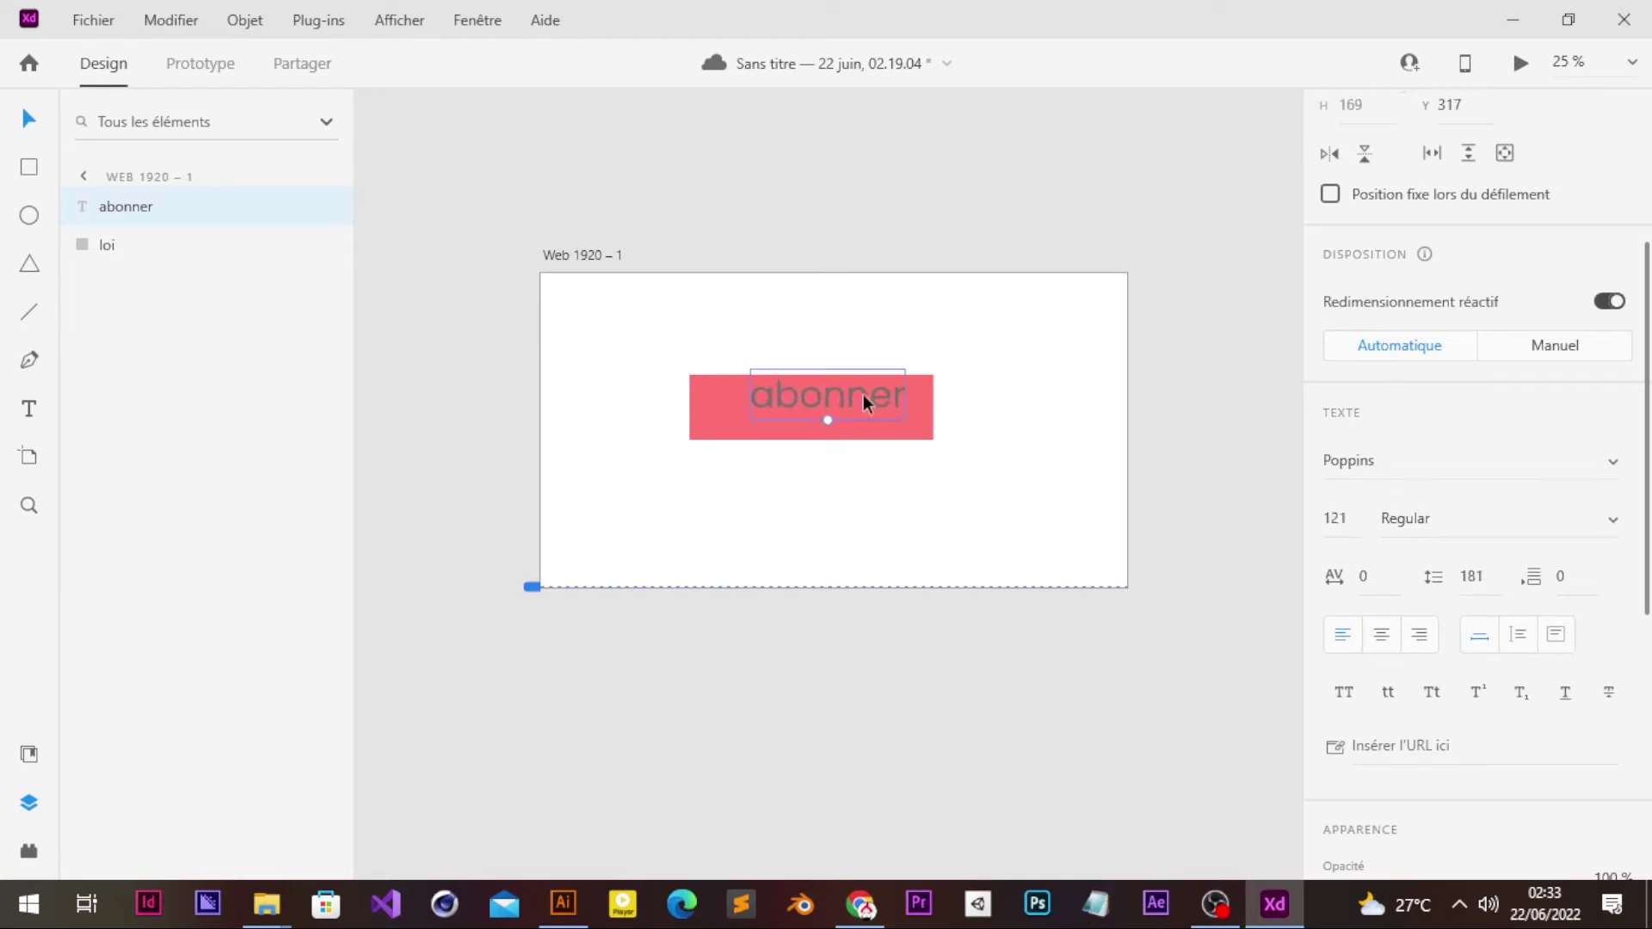
pyautogui.moveTo(862, 394); pyautogui.dragTo(855, 405)
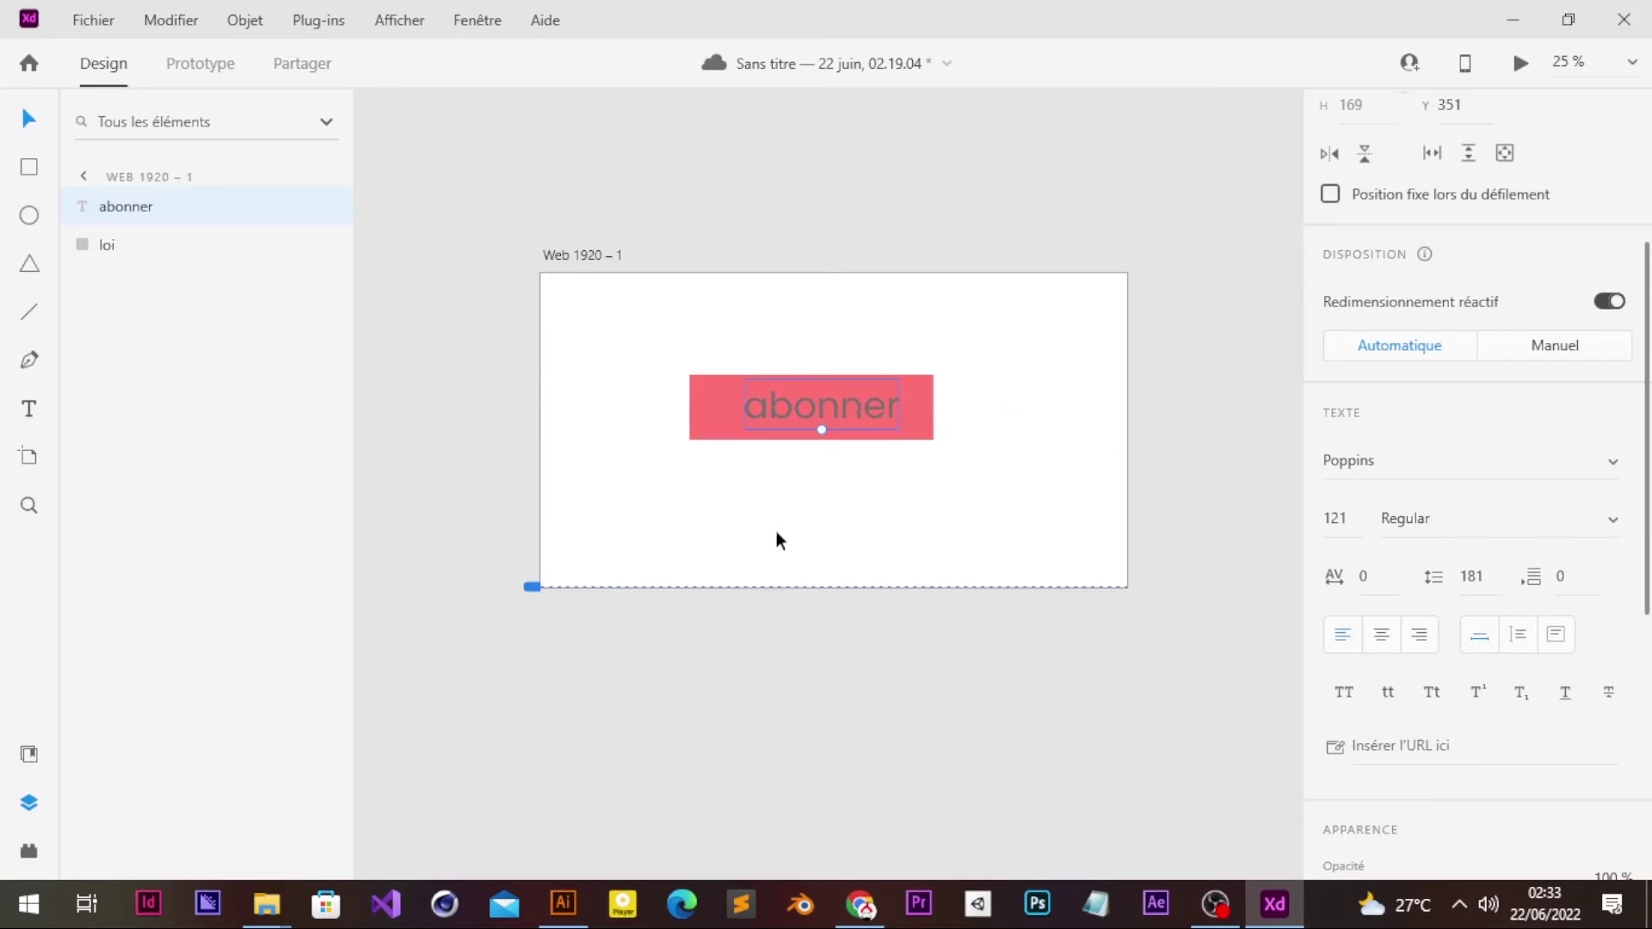
# Step: Set the fill colour of the "abonner" text to the near-white #F2F2F2 and deselect it
pyautogui.click(814, 498)
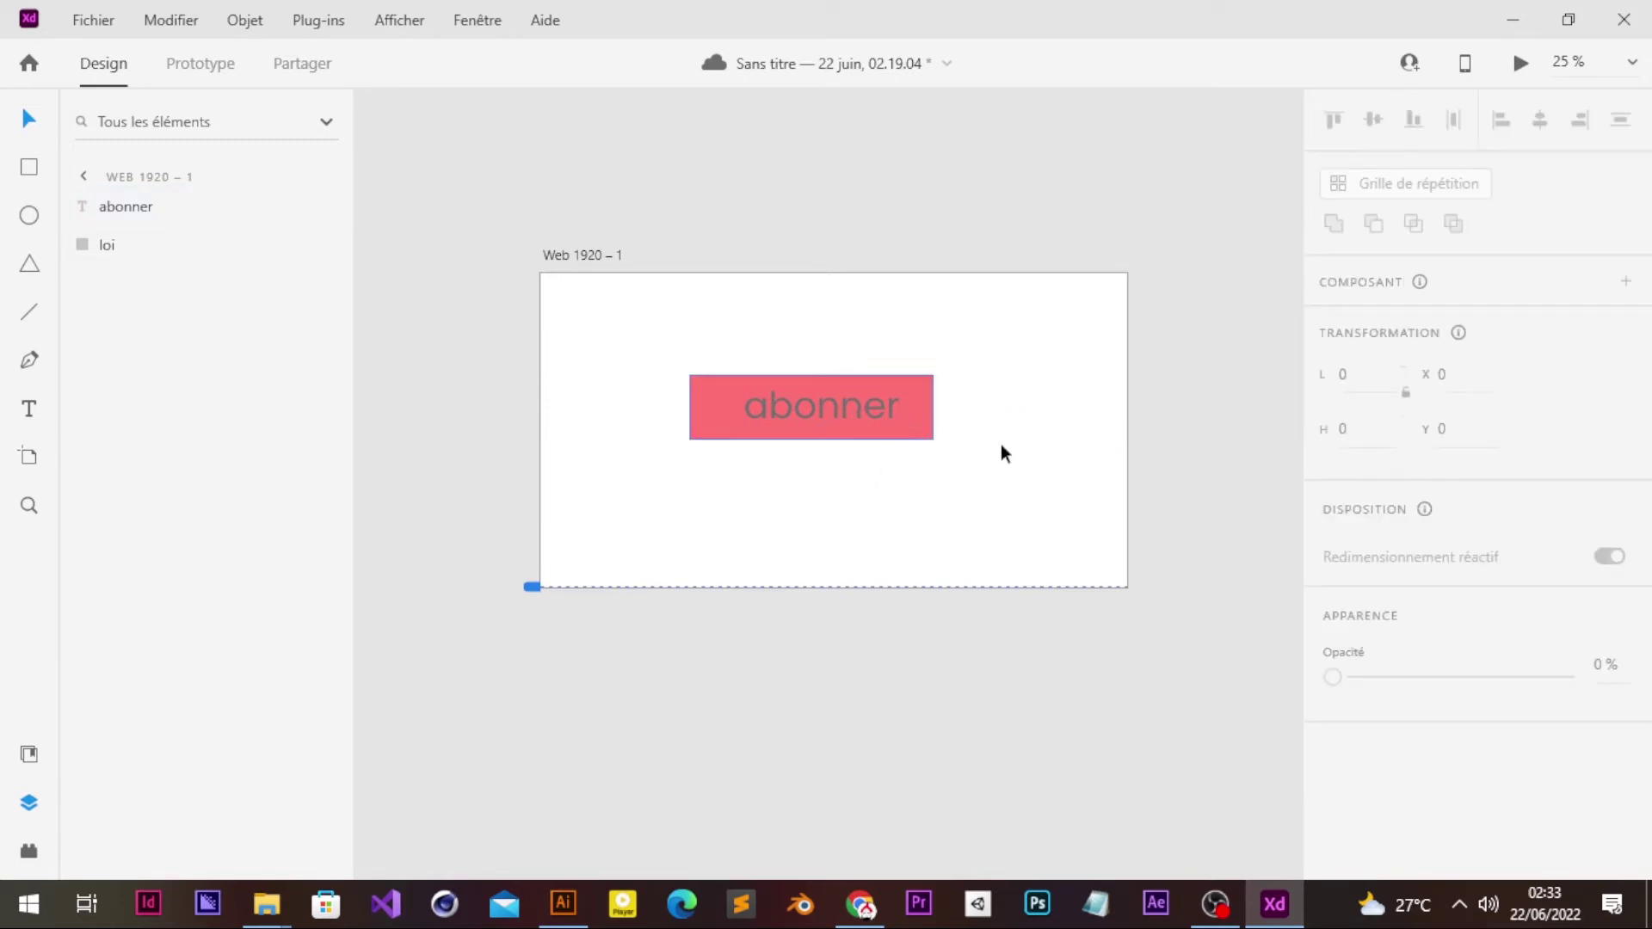
pyautogui.click(878, 410)
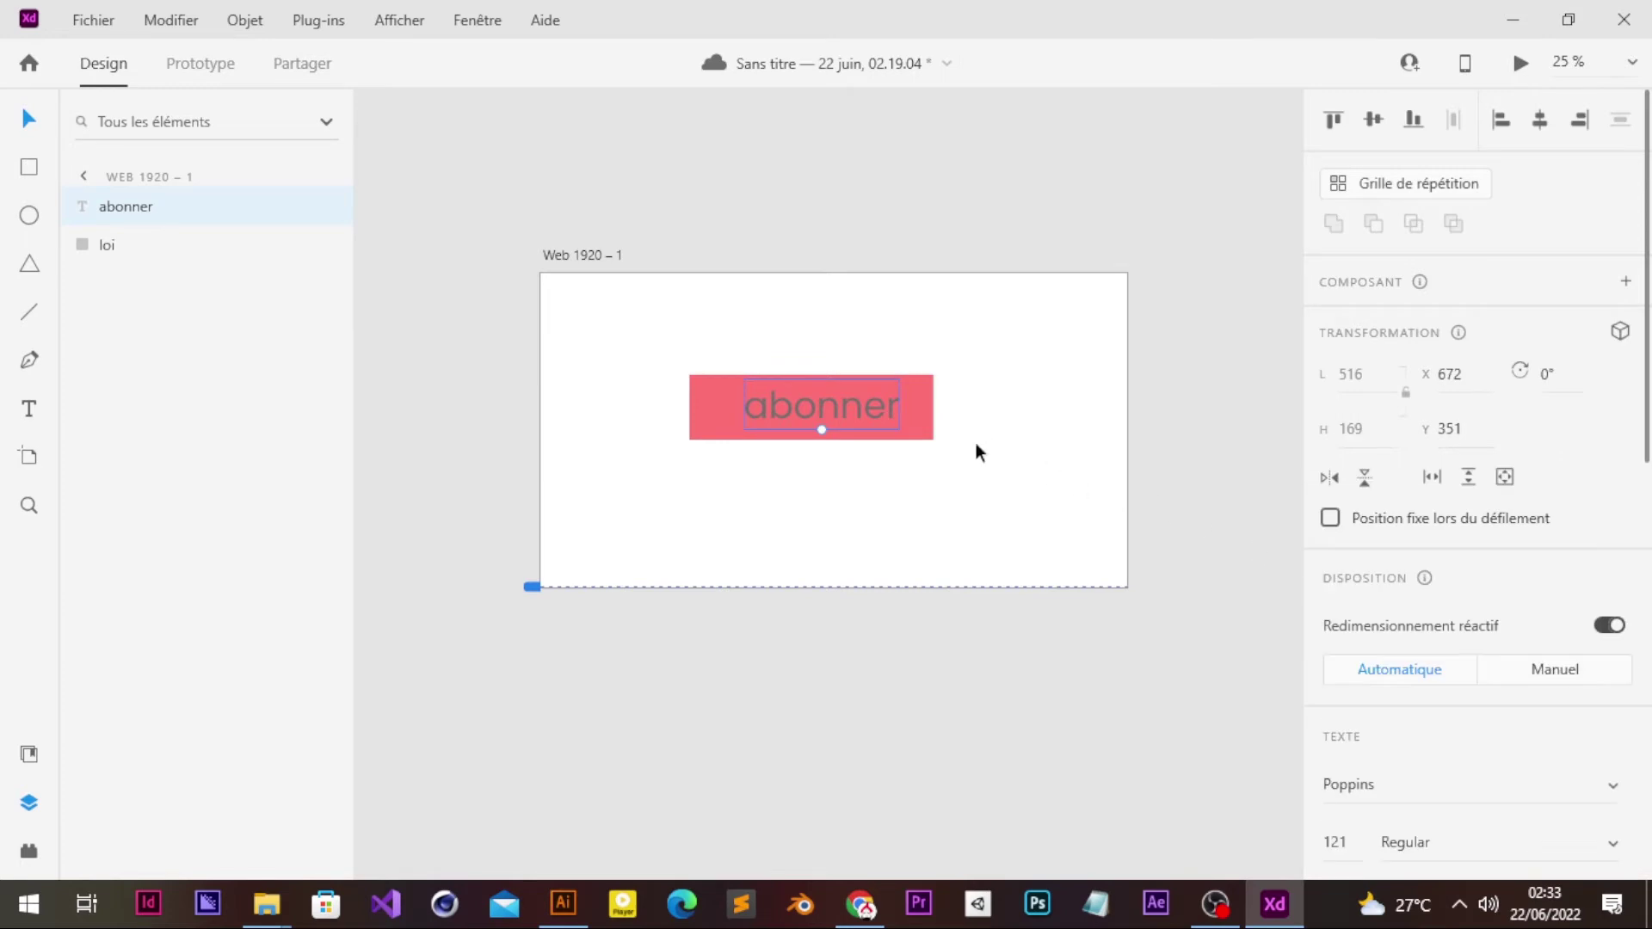
pyautogui.scroll(-7, 1405, 677)
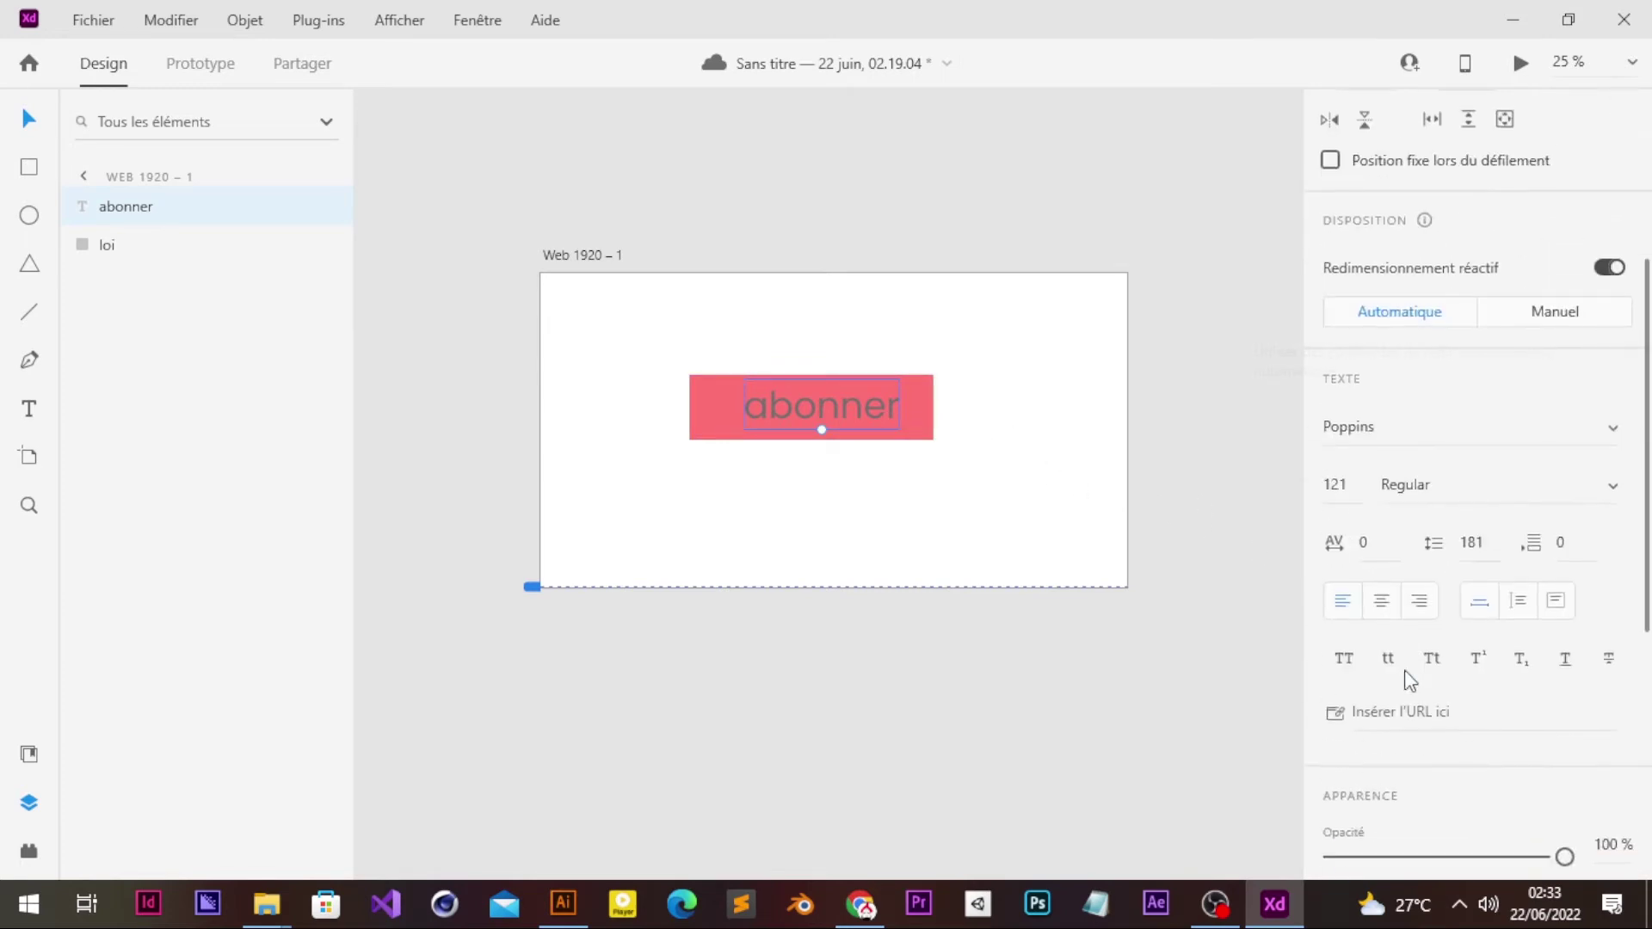
pyautogui.scroll(-2, 1409, 679)
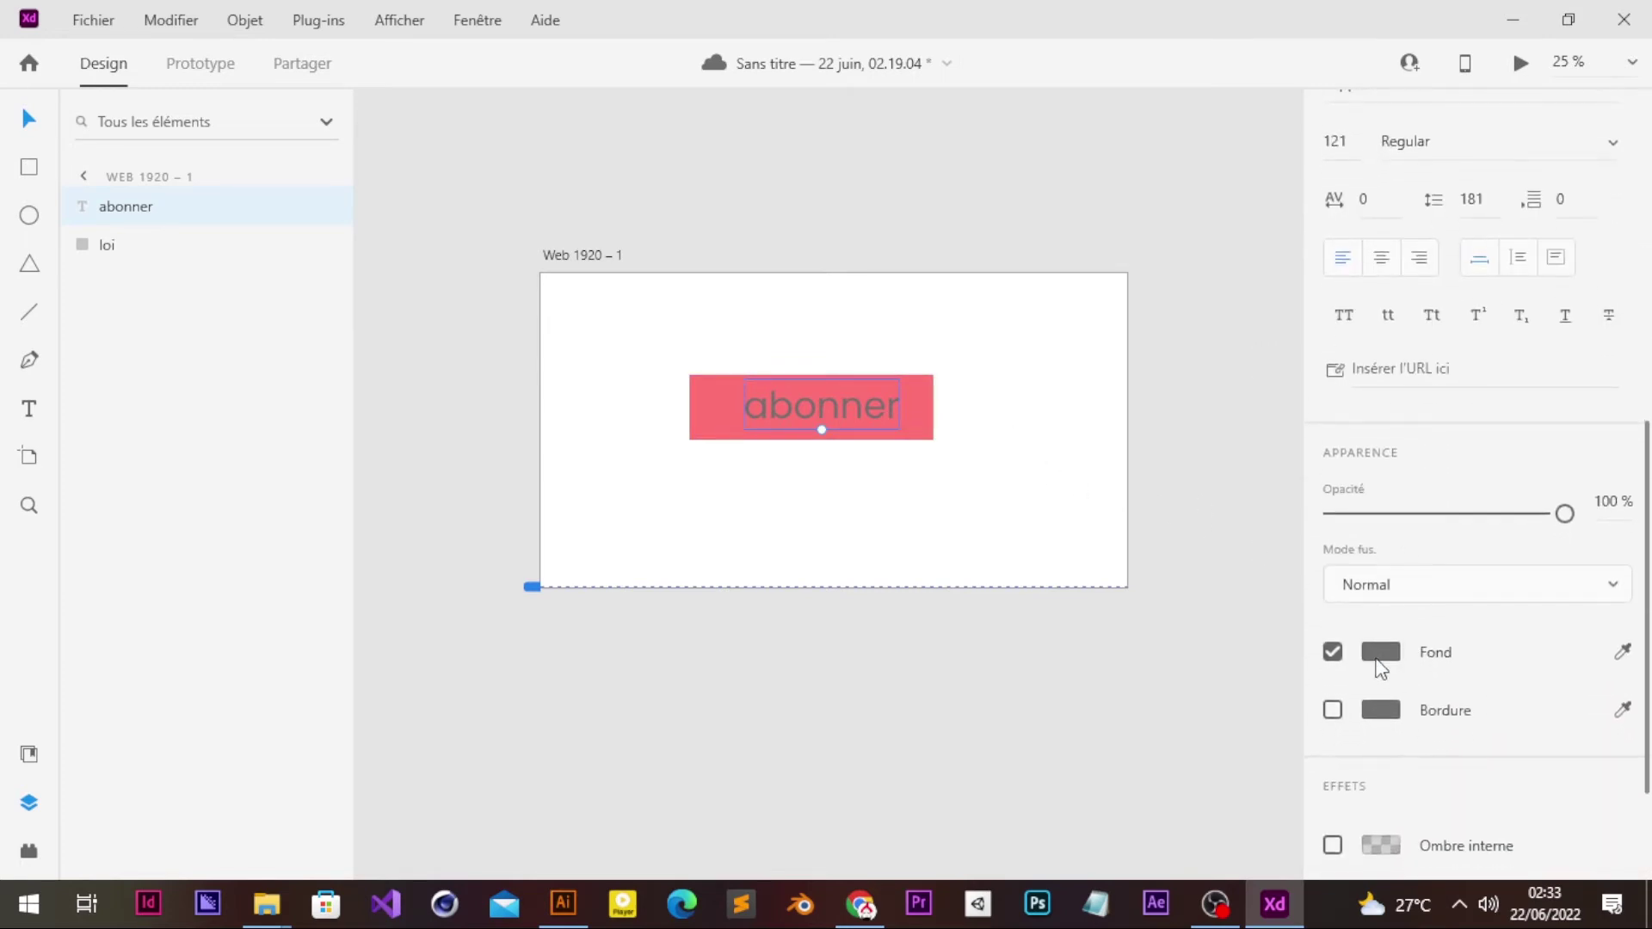
pyautogui.click(1381, 651)
pyautogui.moveTo(1117, 504); pyautogui.dragTo(973, 505)
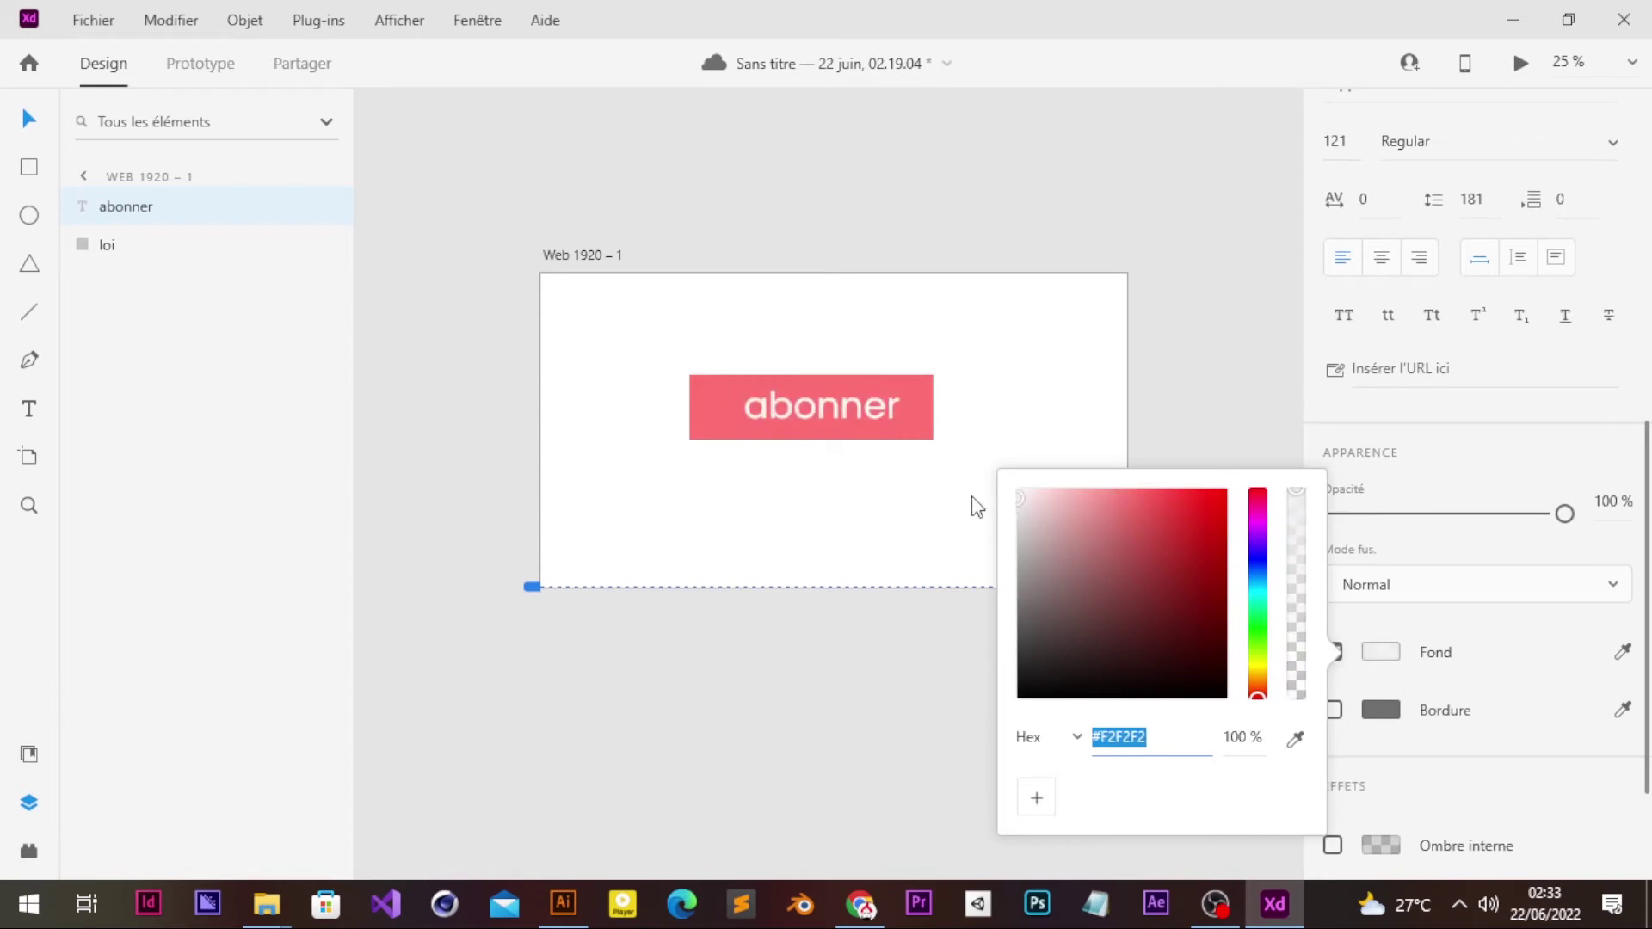
pyautogui.press('Escape')
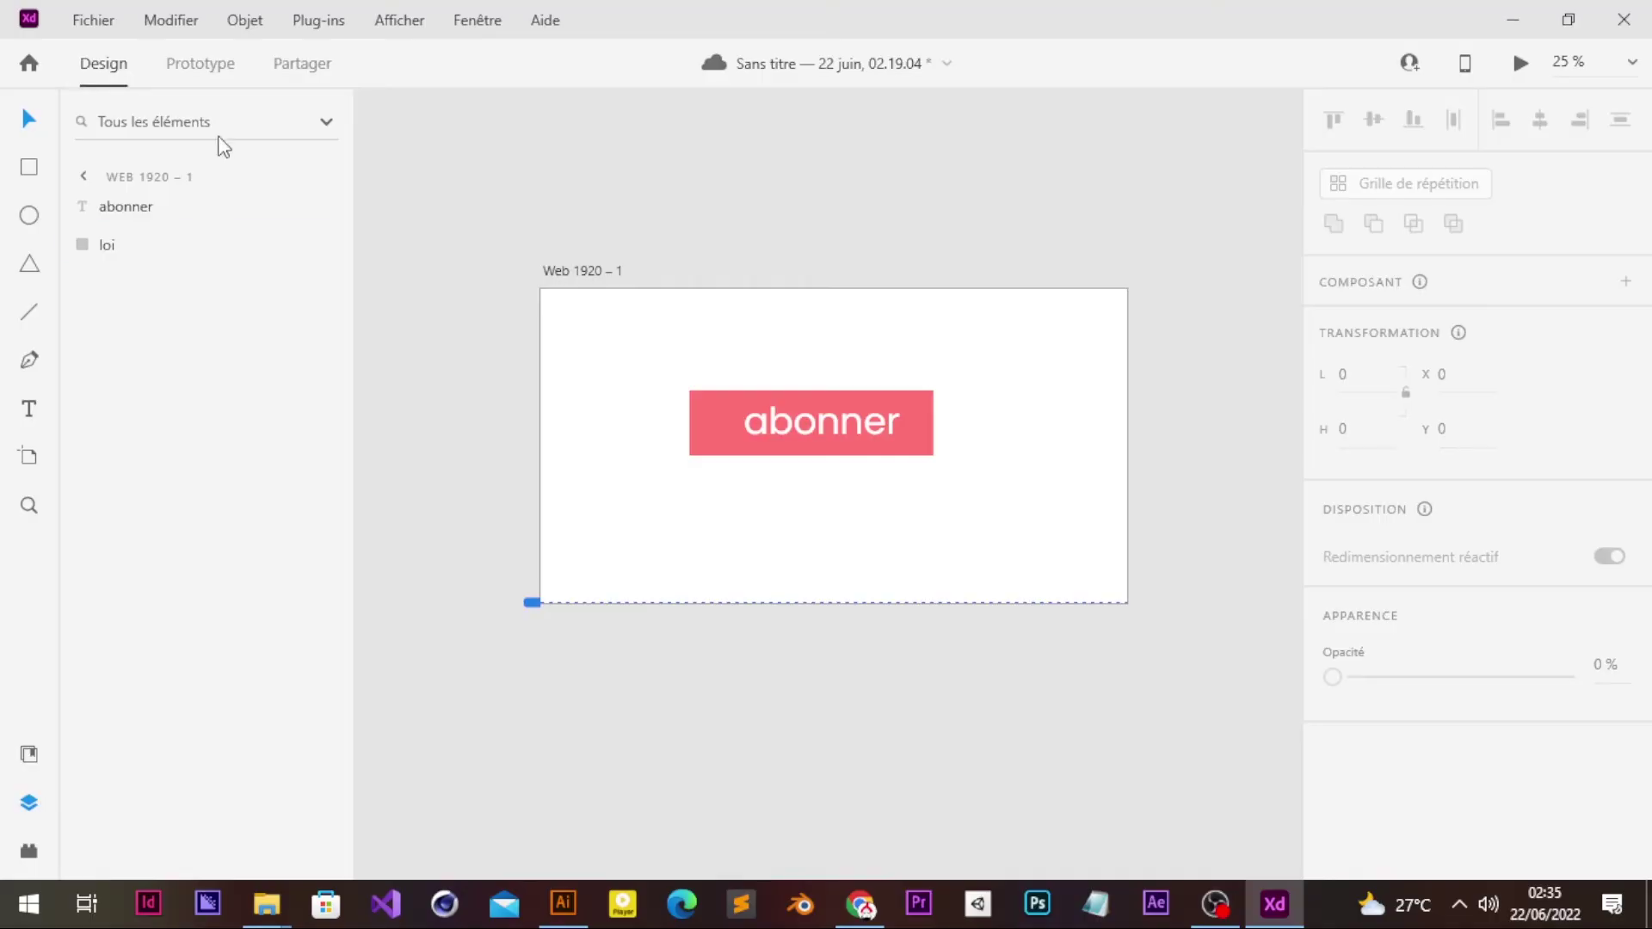
# Step: View the prototype interaction settings for the Web 1920 – 1 artboard and return to design mode
pyautogui.click(219, 72)
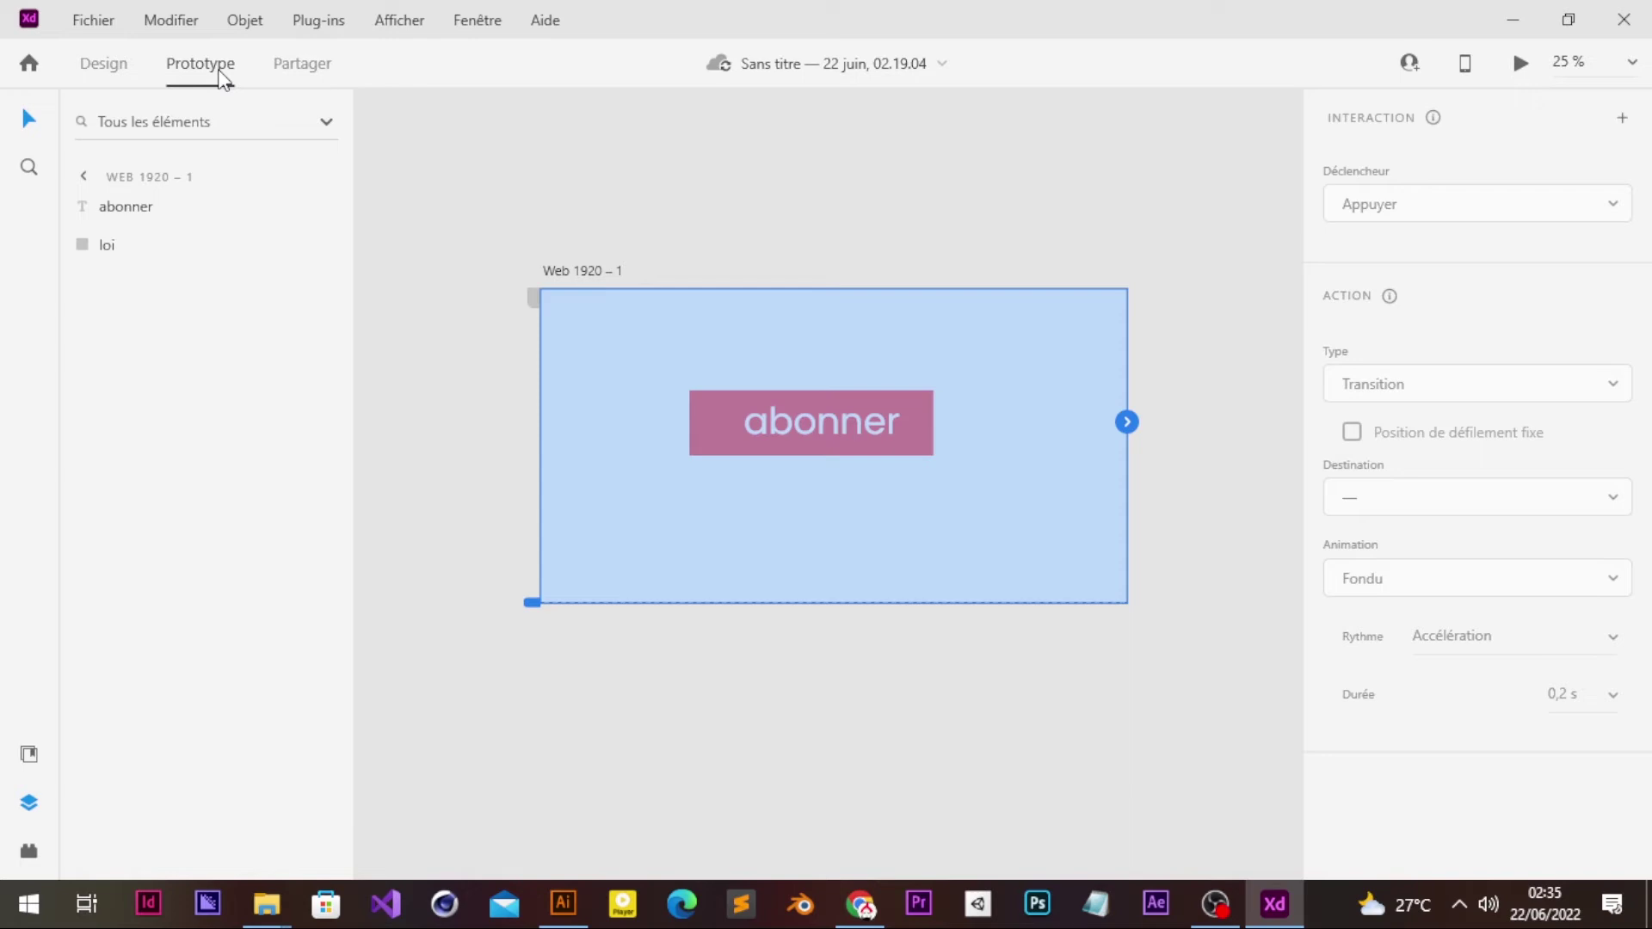
pyautogui.click(581, 268)
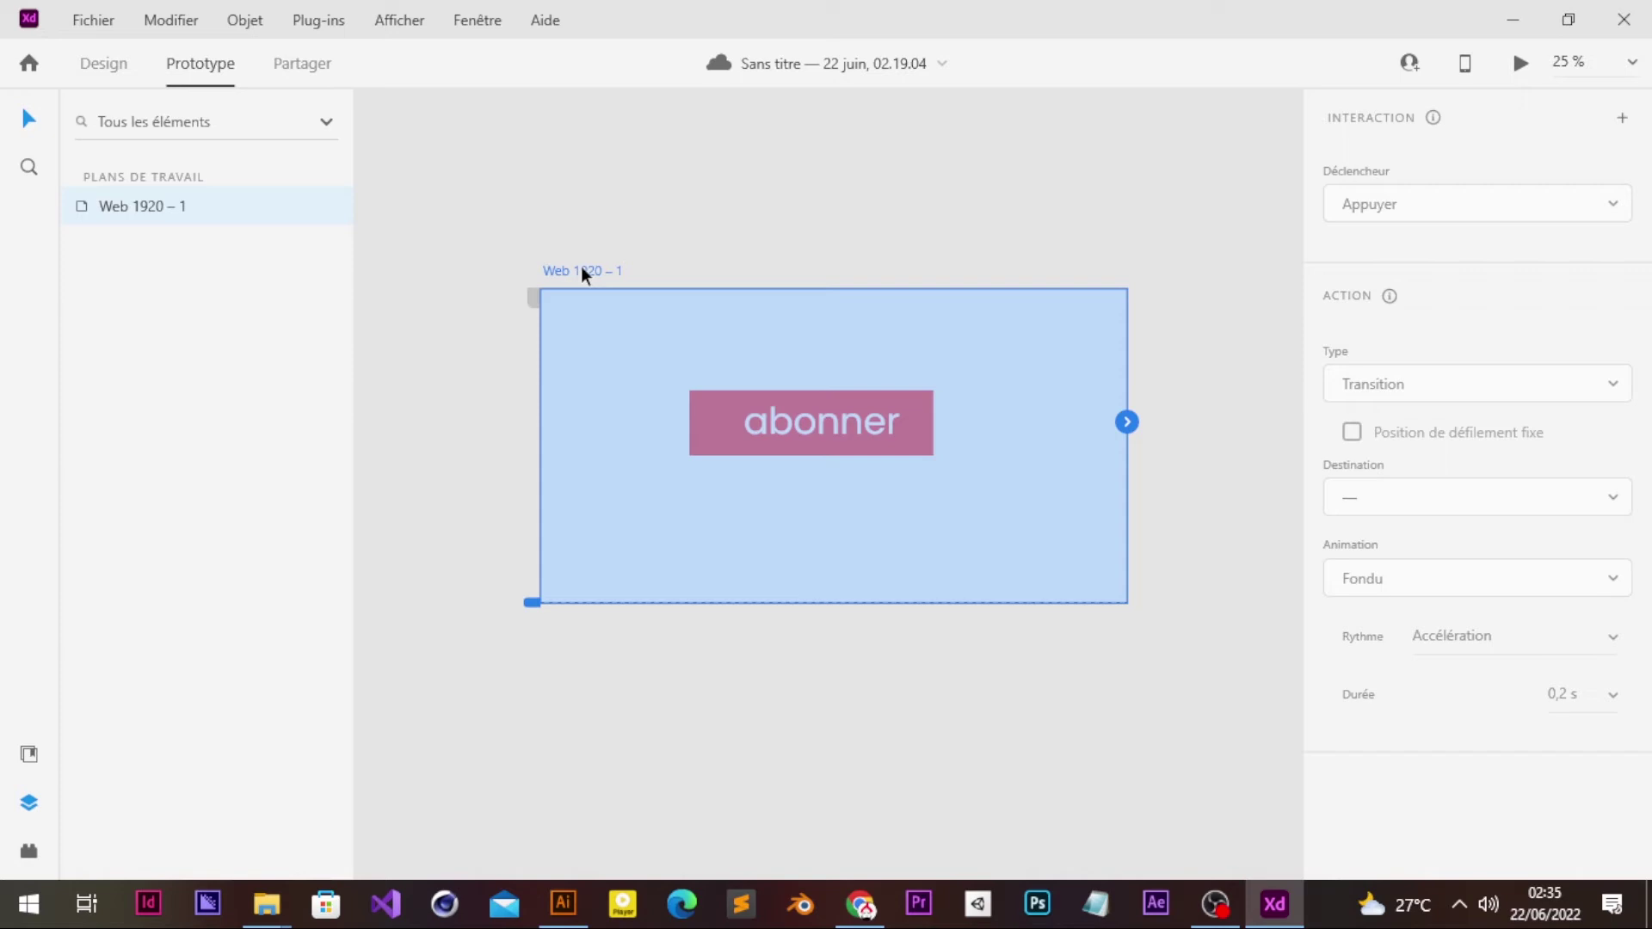
pyautogui.click(106, 72)
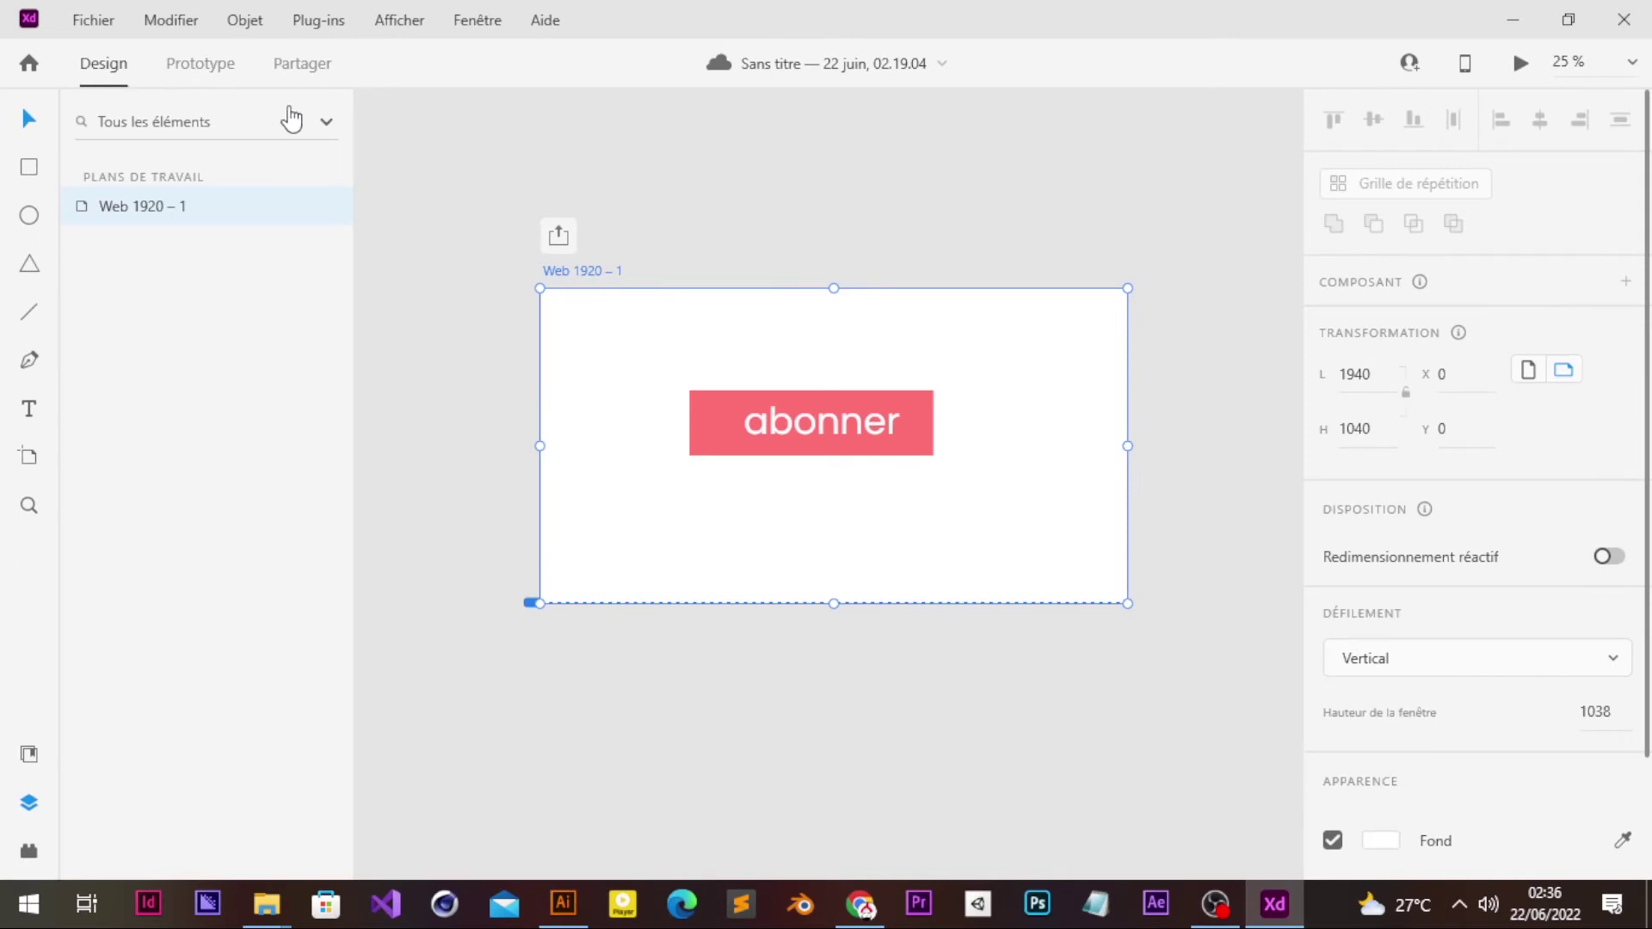
# Step: Duplicate the Web 1920 – 1 artboard together with its red "abonner" button
pyautogui.click(839, 415)
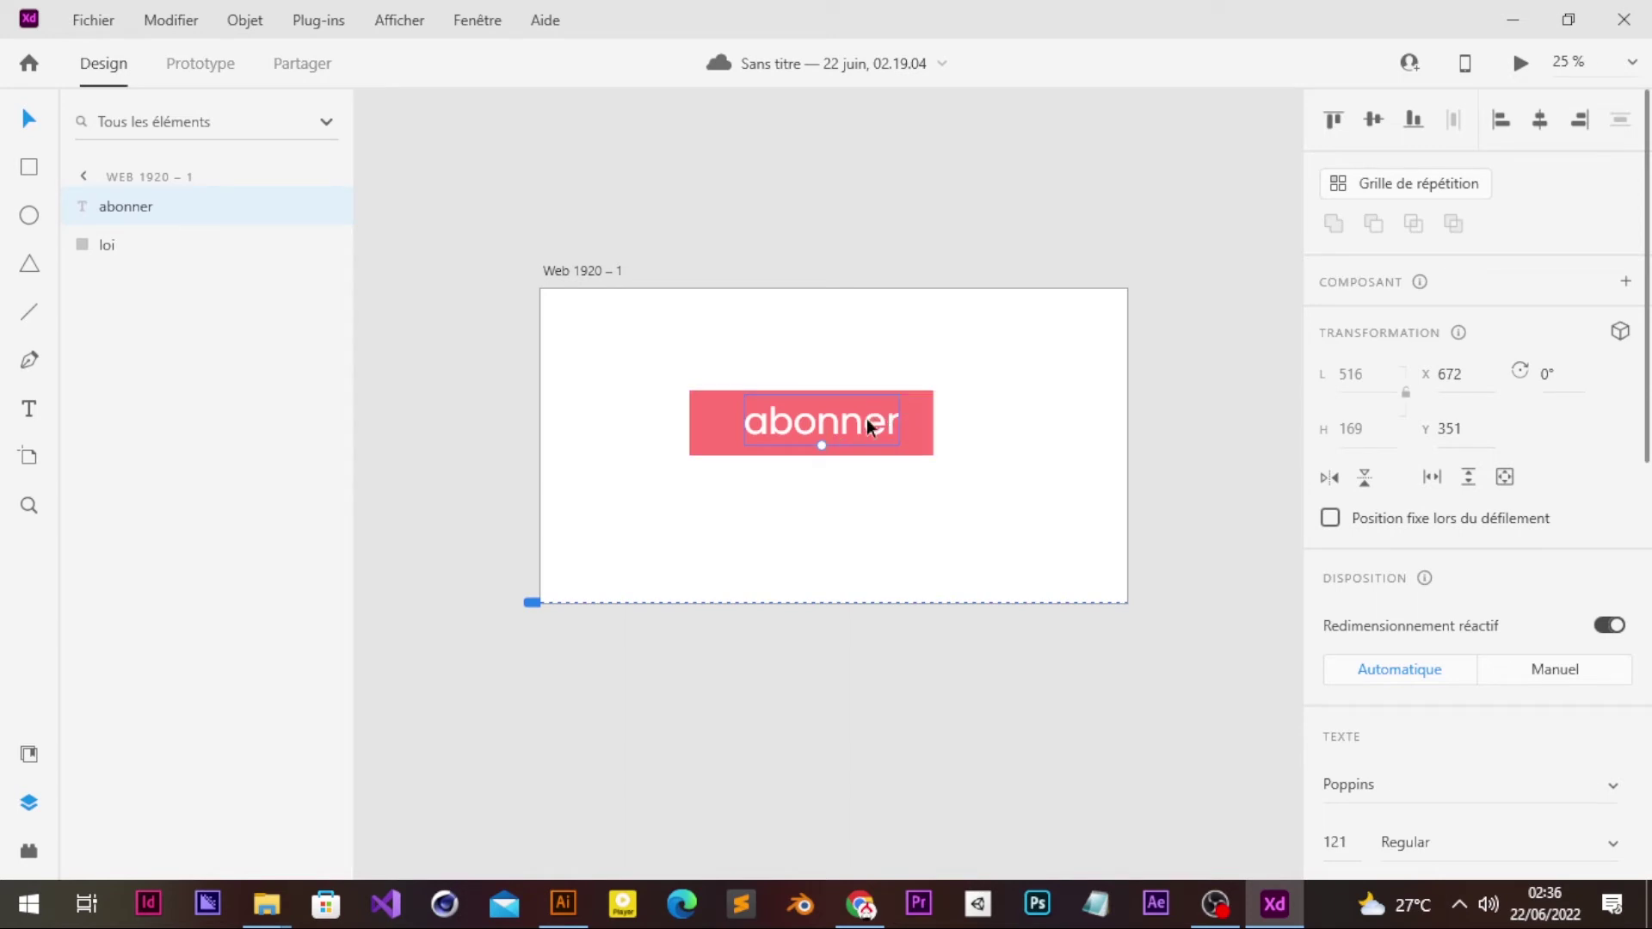
pyautogui.click(915, 440)
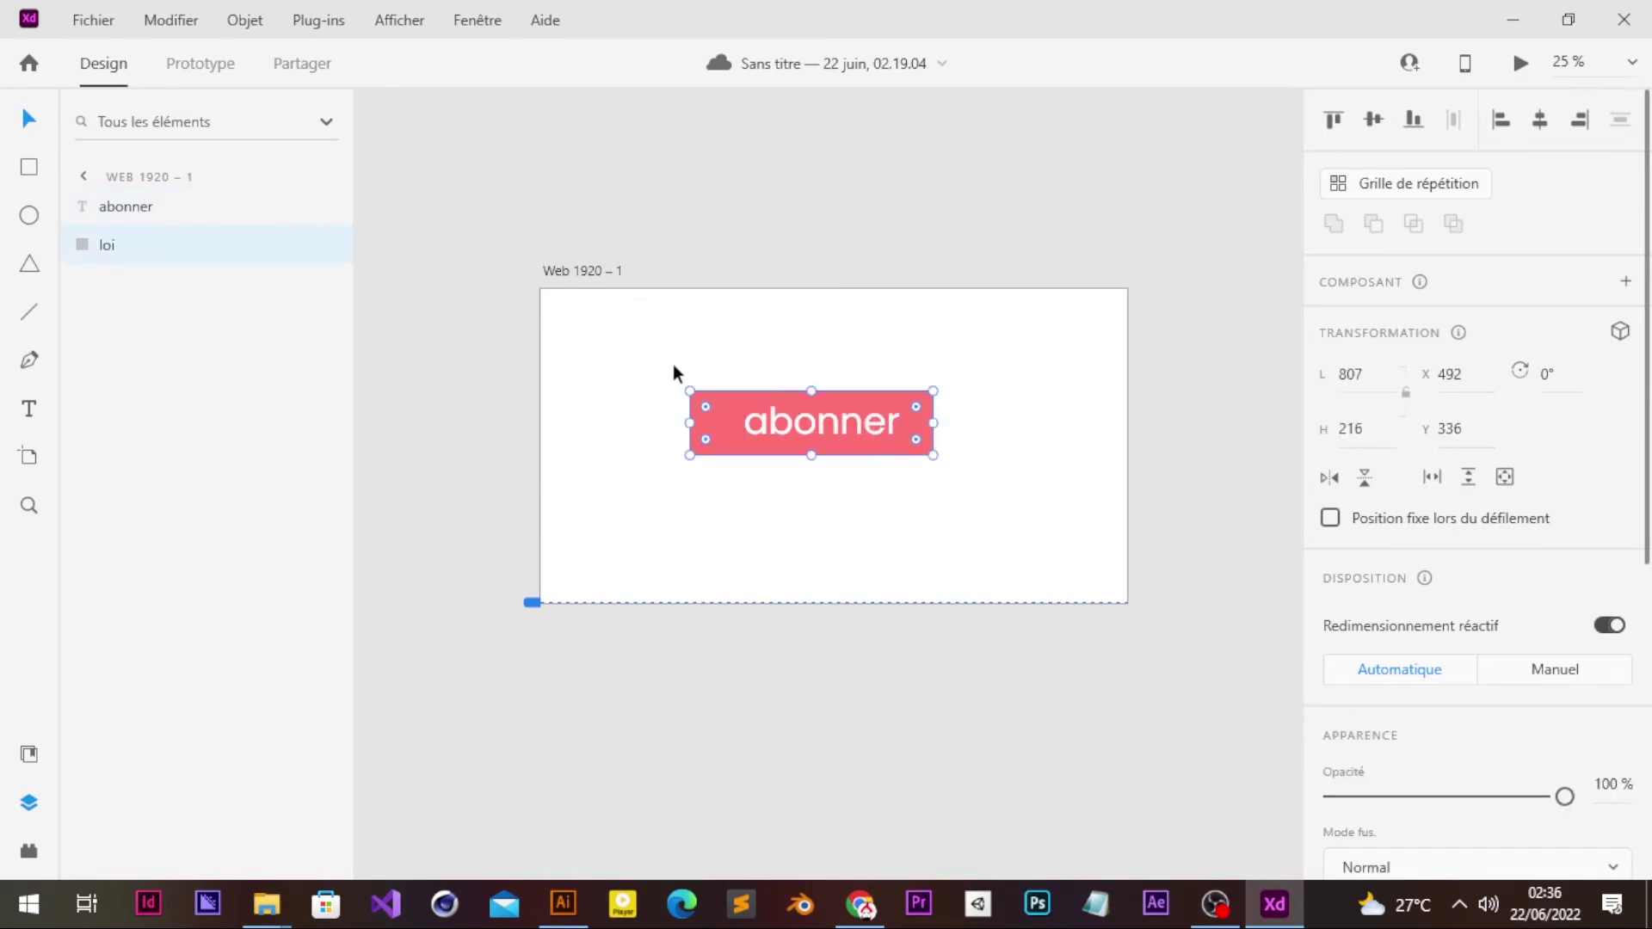
pyautogui.click(590, 271)
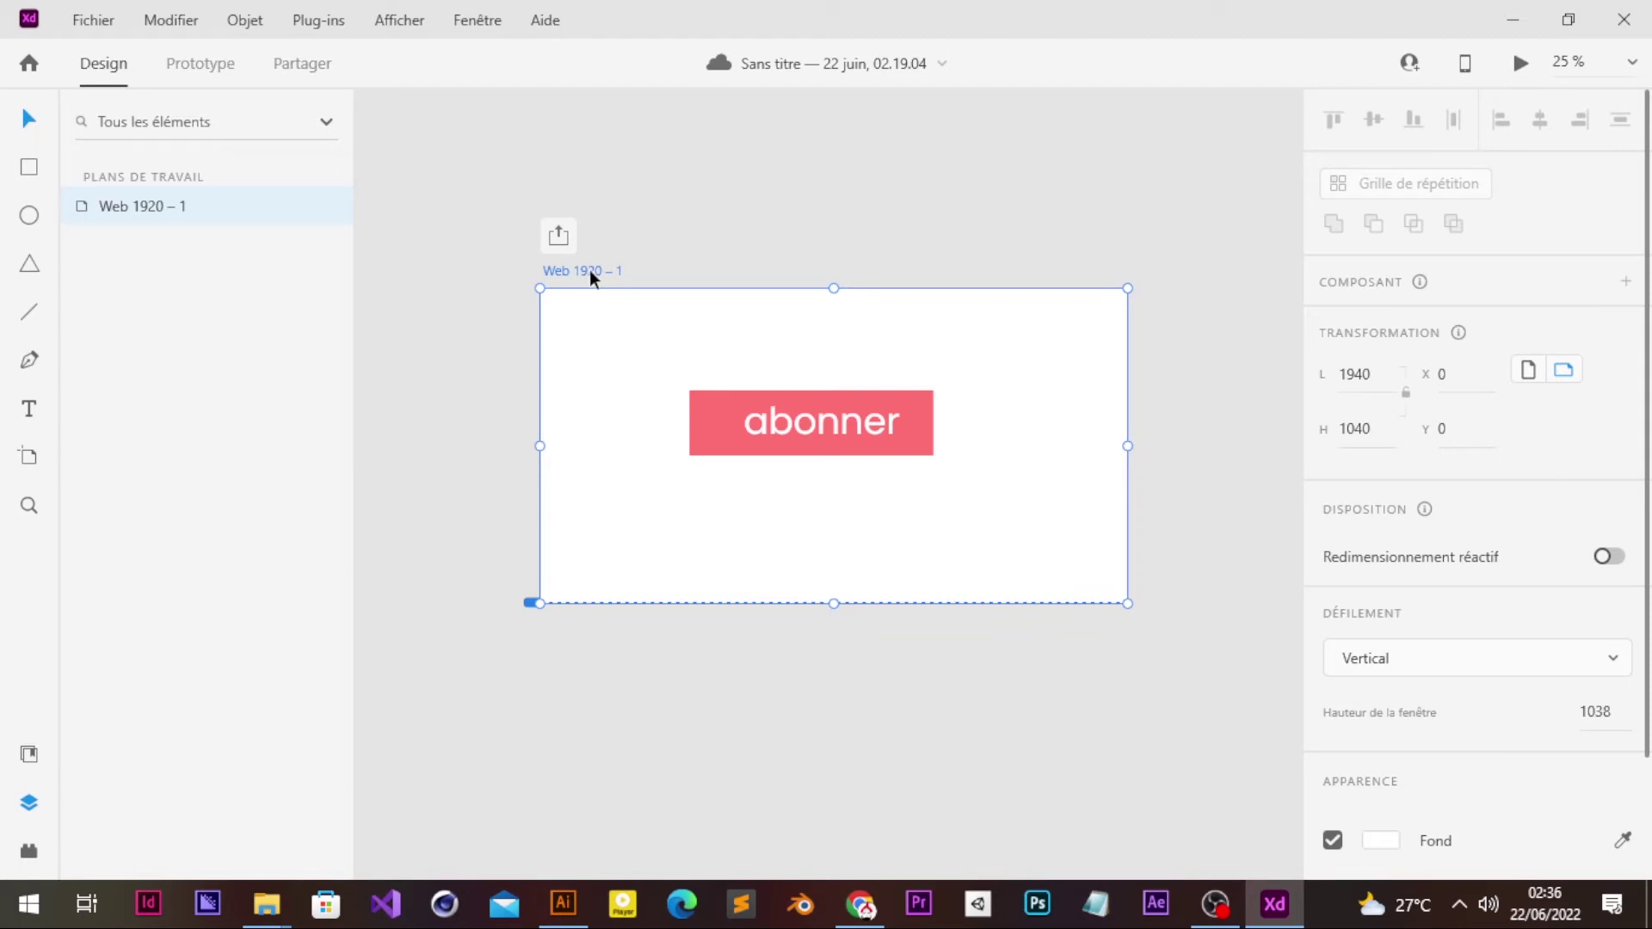
pyautogui.hotkey('ctrl', 'd')
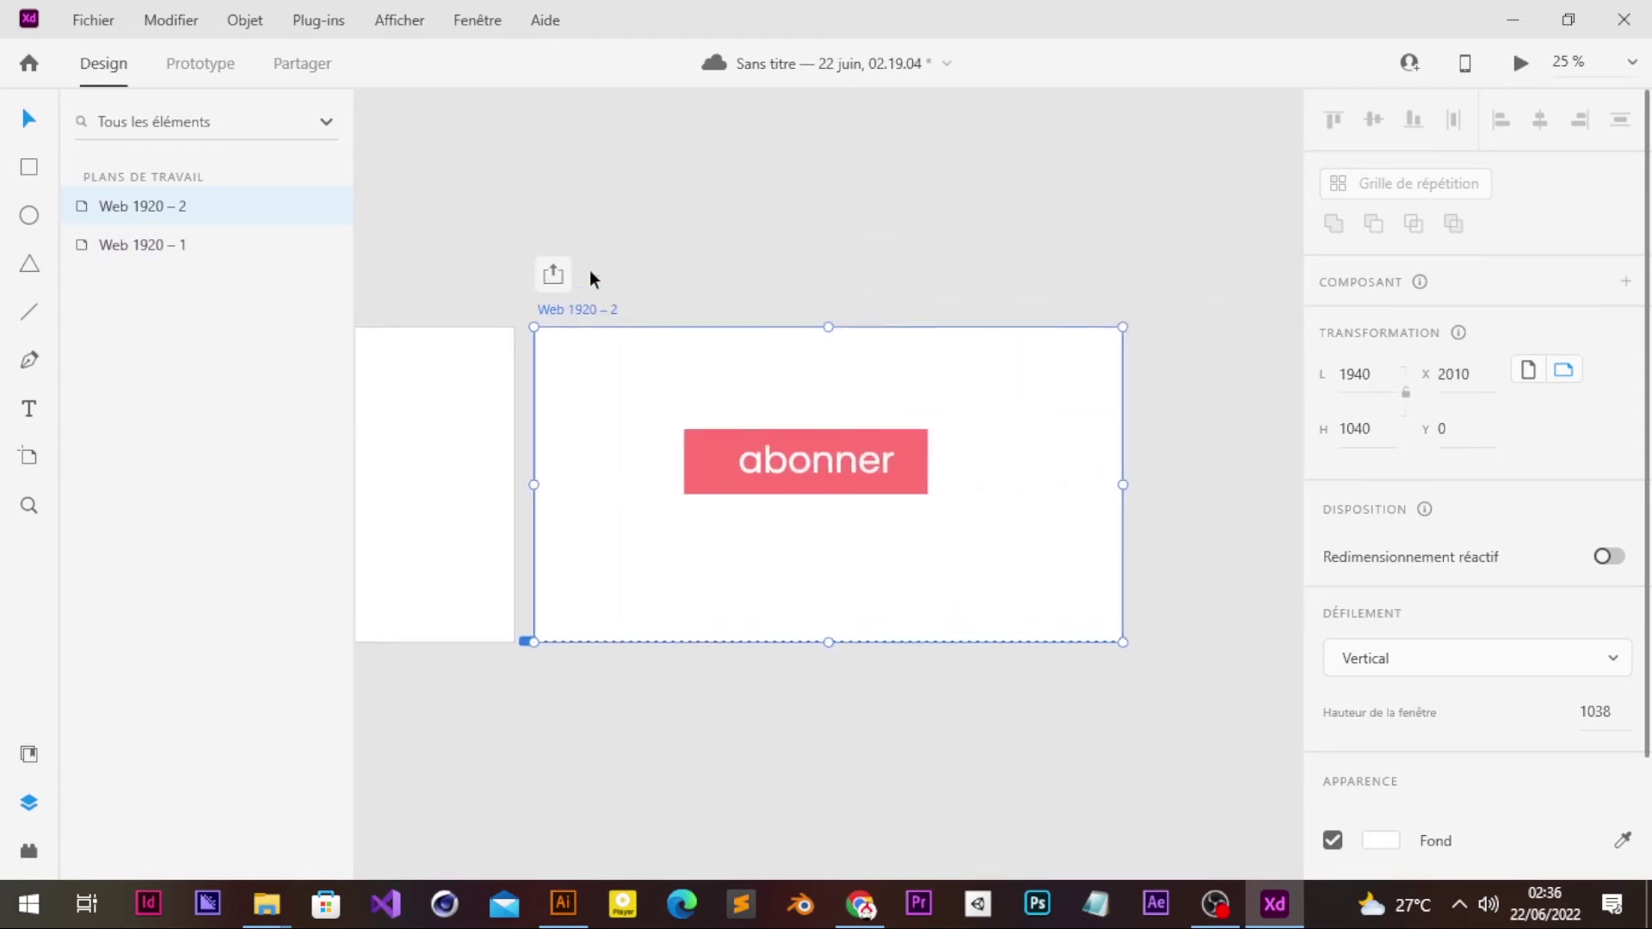
# Step: Set the fill colour of the button rectangle on the Web 1920 – 2 artboard to the grey #C1C1C1
pyautogui.click(860, 468)
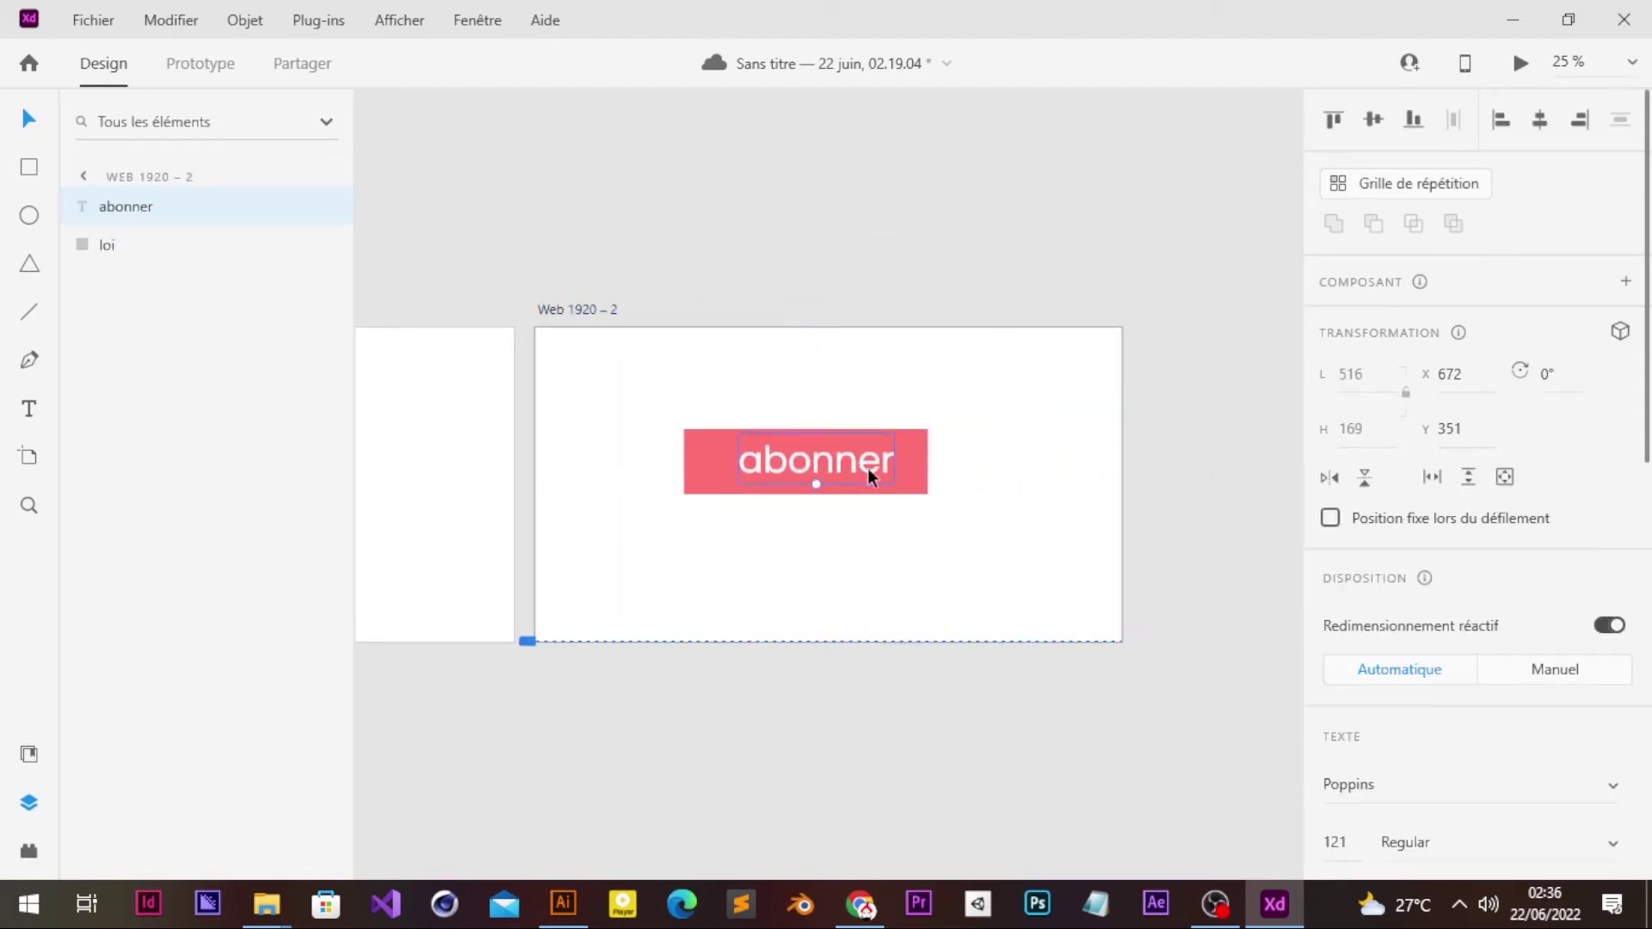
pyautogui.click(690, 466)
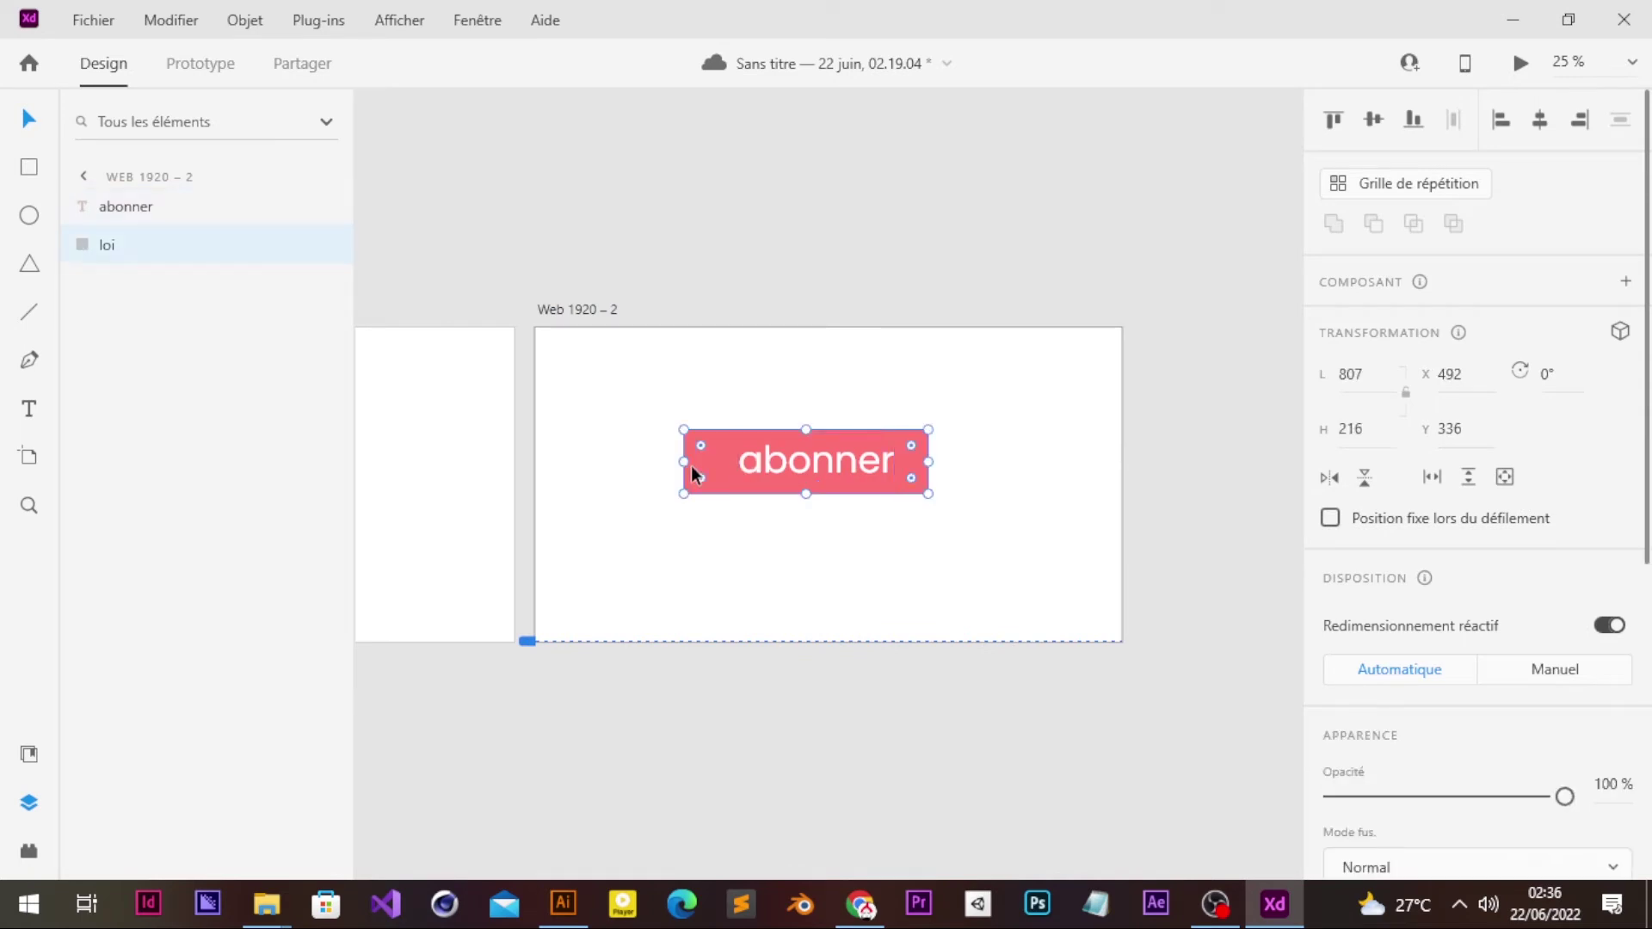
pyautogui.scroll(-3, 1376, 667)
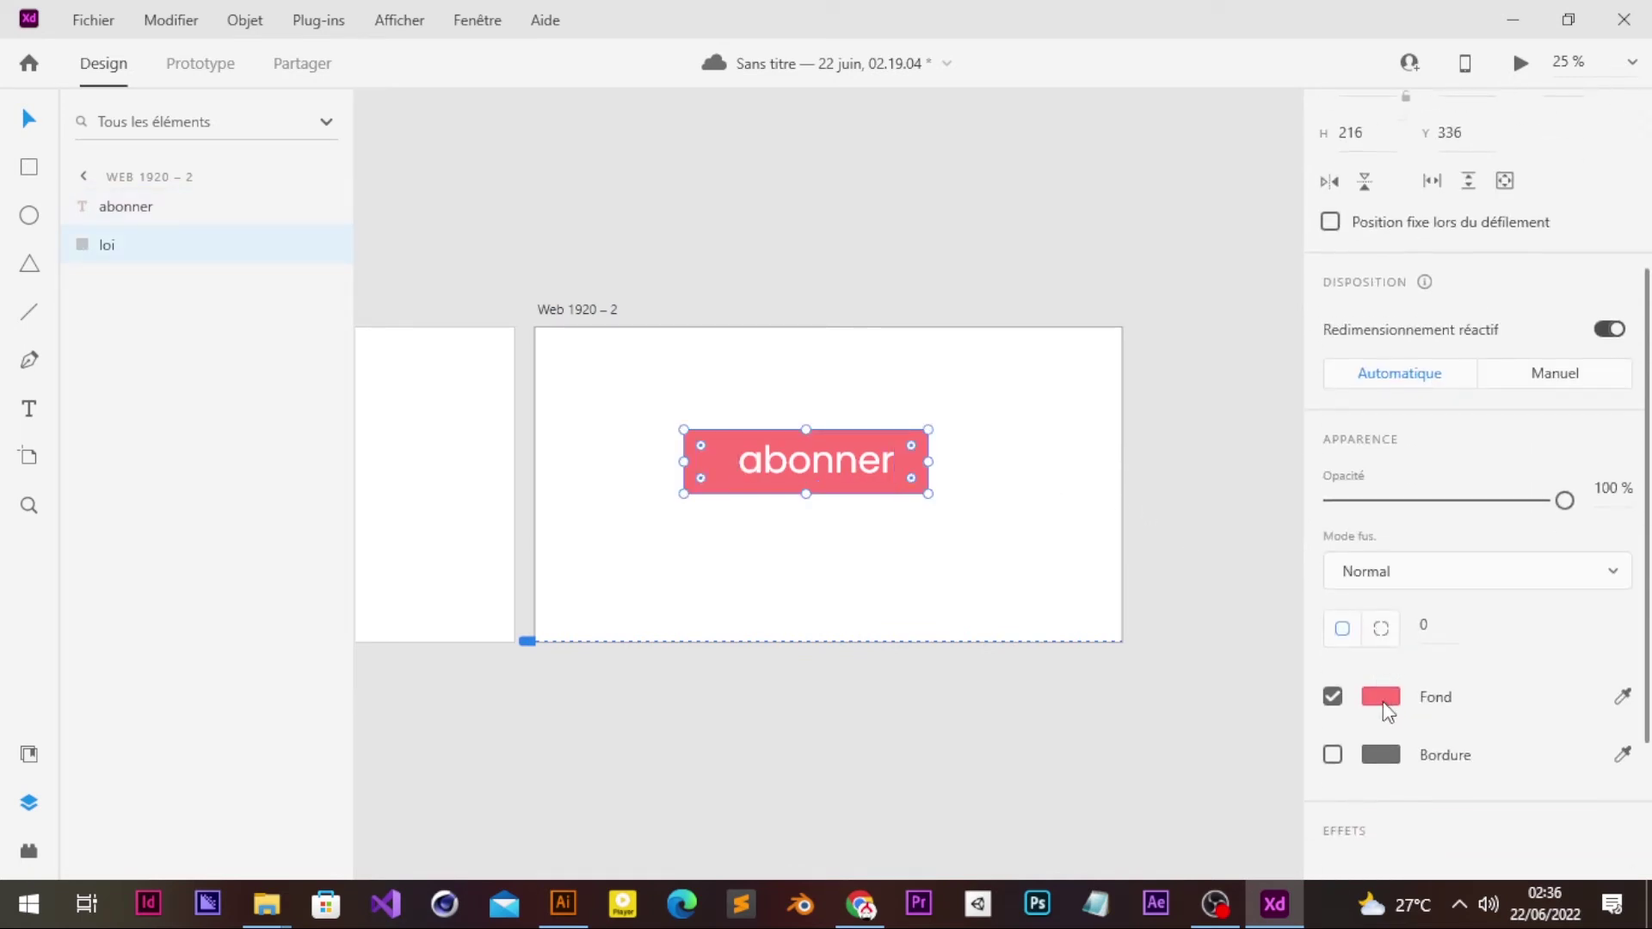
pyautogui.click(1381, 702)
pyautogui.moveTo(1141, 664)
pyautogui.mouseDown()
pyautogui.moveTo(1005, 561)
pyautogui.moveTo(1009, 582)
pyautogui.mouseUp()
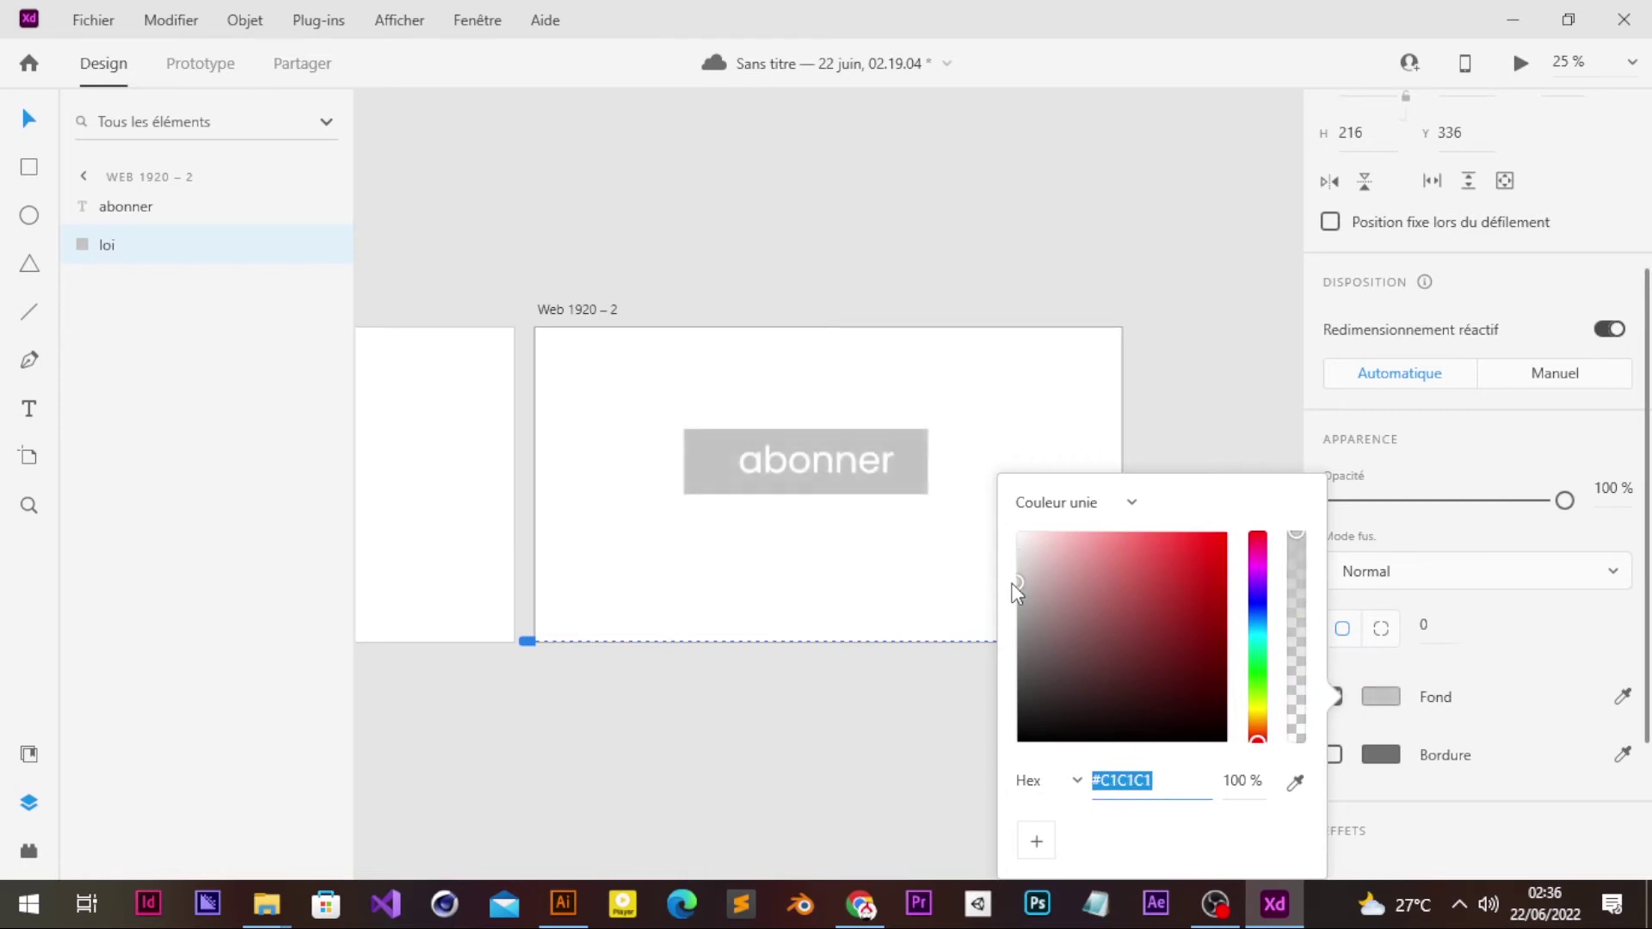
# Step: Set the fill colour of the "abonner" text on Web 1920 – 2 to the muted pinkish grey #A88C8C
pyautogui.click(843, 470)
pyautogui.scroll(-5, 1427, 722)
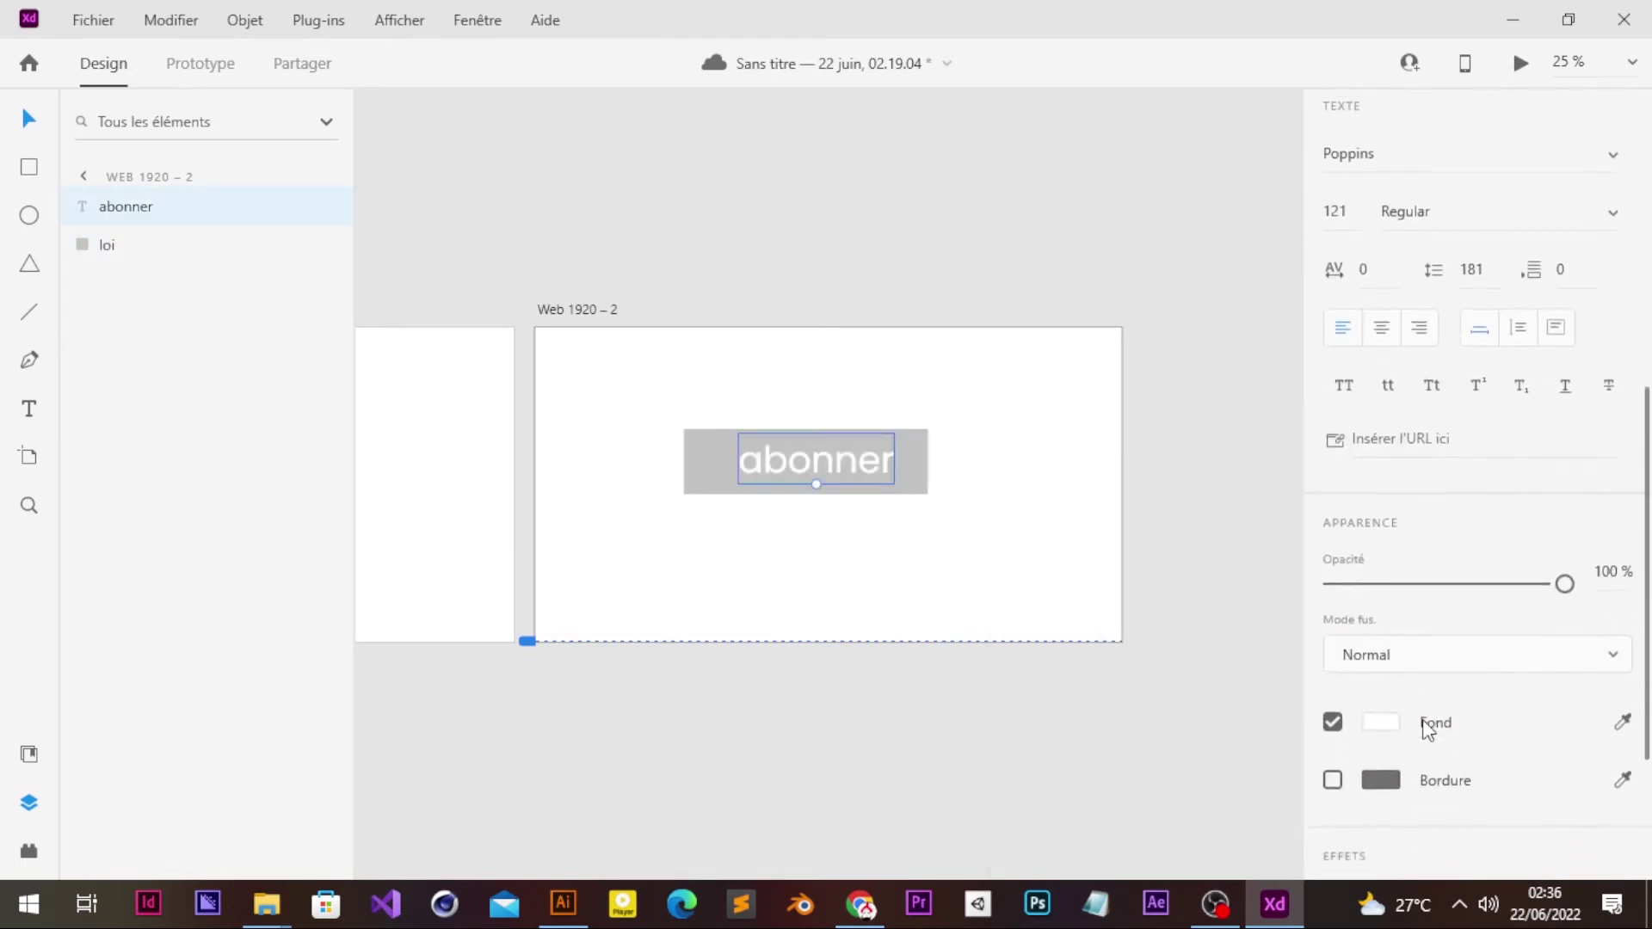
pyautogui.click(1381, 705)
pyautogui.moveTo(1127, 621)
pyautogui.mouseDown()
pyautogui.moveTo(1009, 602)
pyautogui.moveTo(1050, 603)
pyautogui.mouseUp()
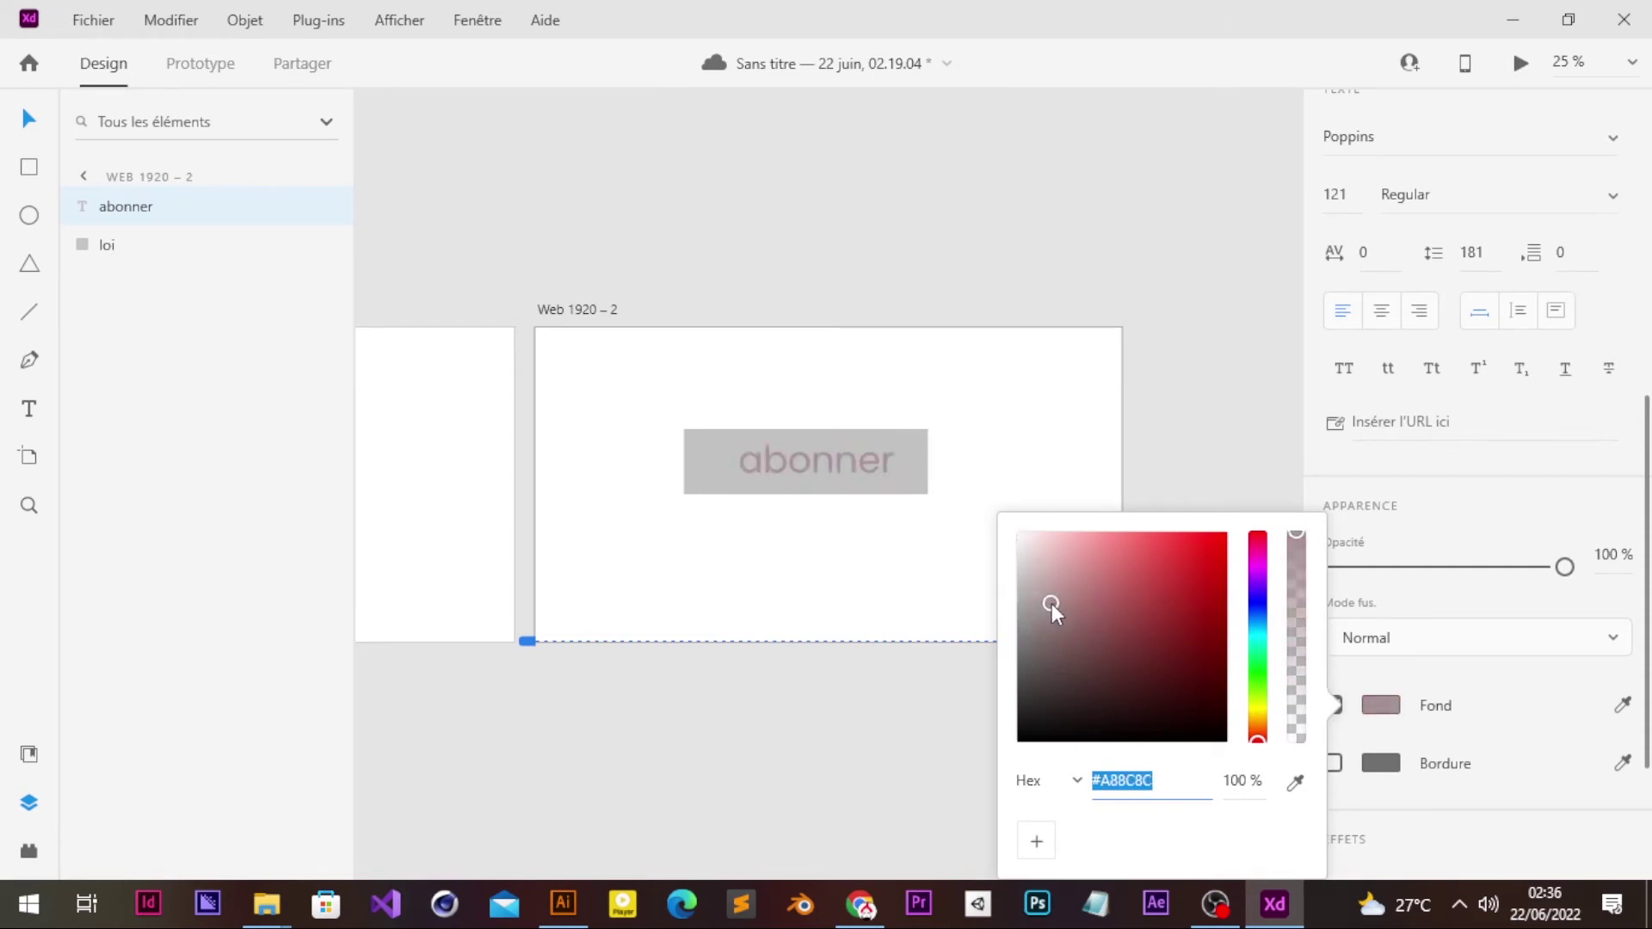
# Step: Lighten the button rectangle's fill on Web 1920 – 2 to the grey #D9D9D9
pyautogui.click(903, 472)
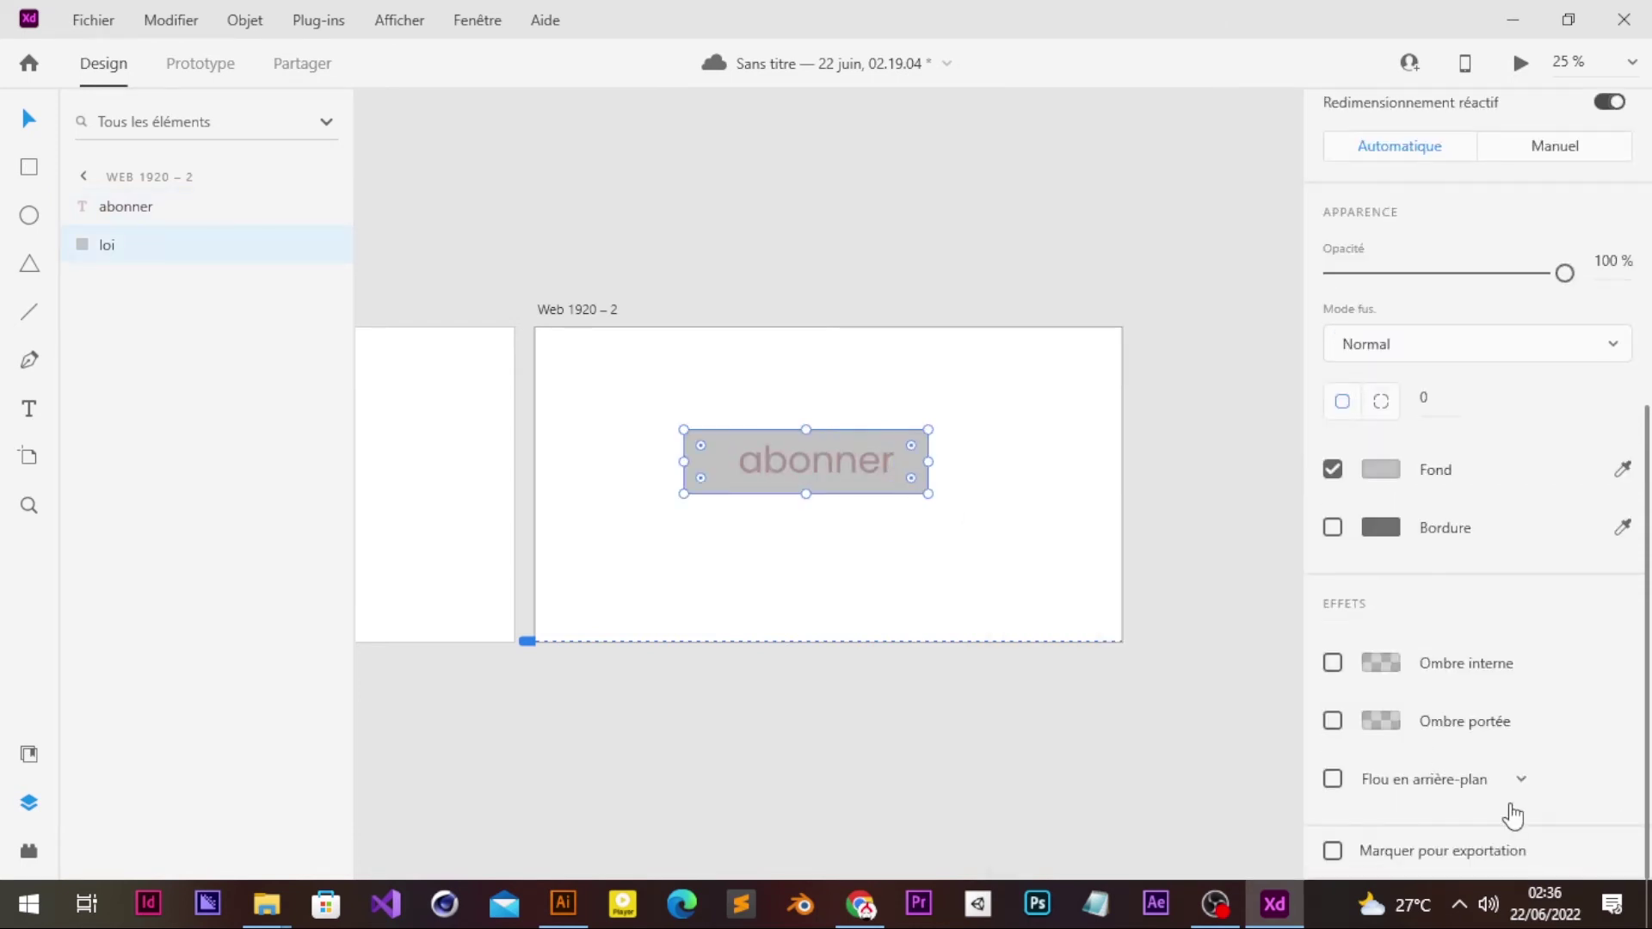
pyautogui.click(1395, 482)
pyautogui.moveTo(1101, 389)
pyautogui.mouseDown()
pyautogui.moveTo(999, 413)
pyautogui.moveTo(1051, 354)
pyautogui.moveTo(1069, 354)
pyautogui.moveTo(1033, 405)
pyautogui.moveTo(998, 416)
pyautogui.moveTo(1012, 367)
pyautogui.mouseUp()
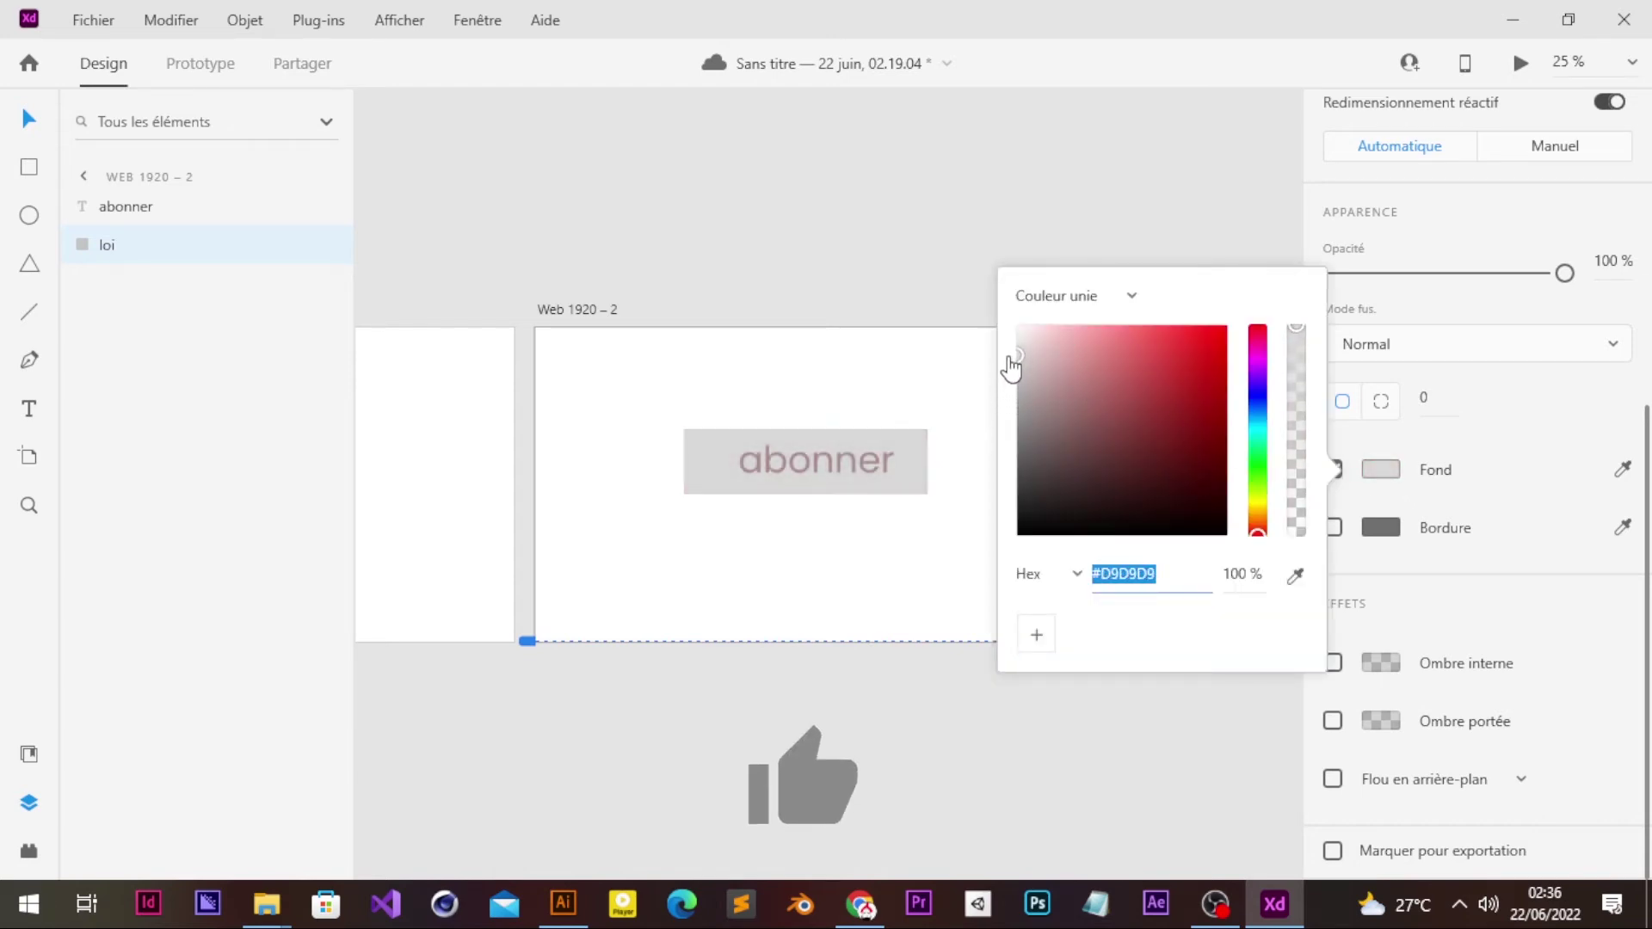
# Step: Change the "abonner" text's fill on Web 1920 – 2 to a neutral grey slightly darker than its rectangle and deselect it
pyautogui.click(858, 480)
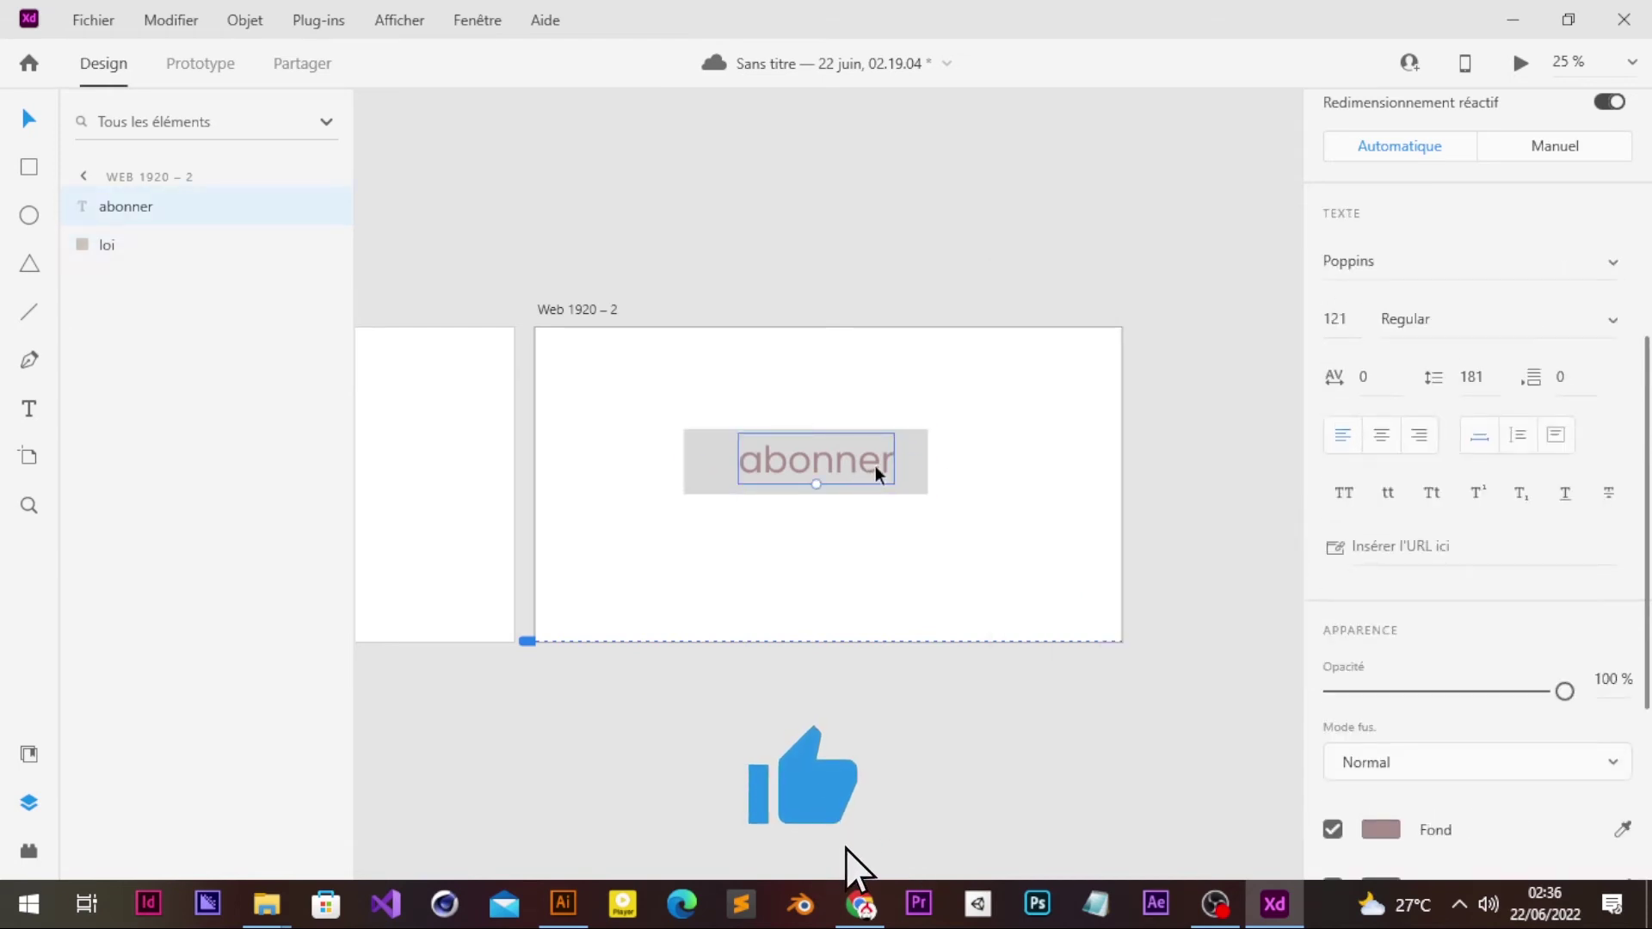
pyautogui.scroll(-4, 1507, 738)
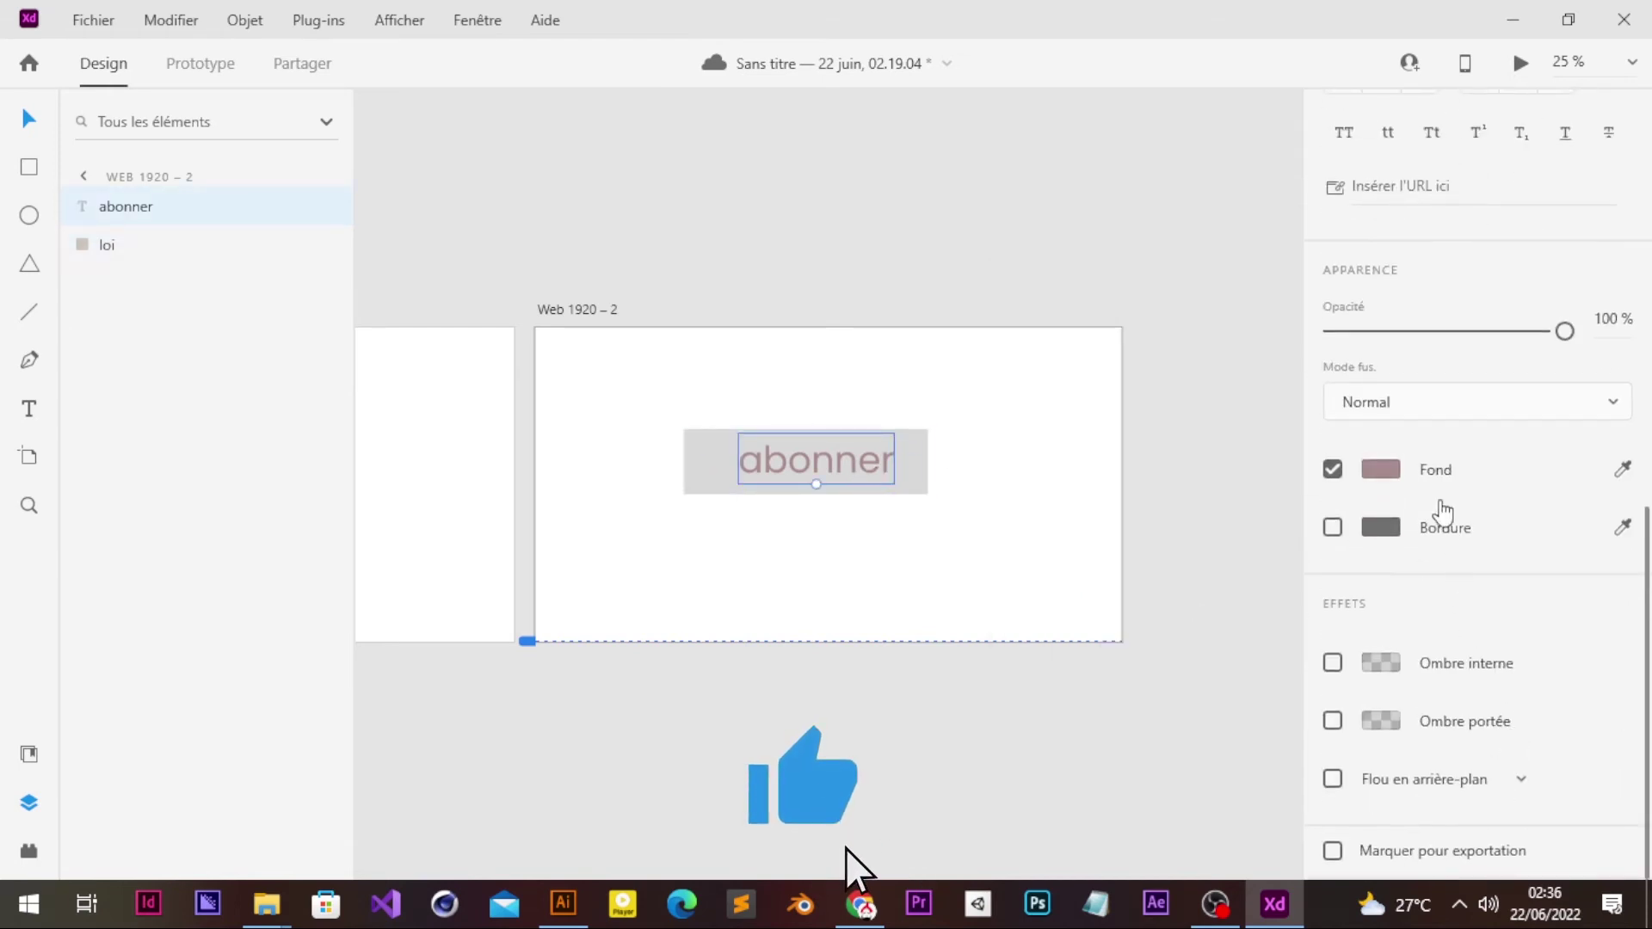
pyautogui.click(1380, 470)
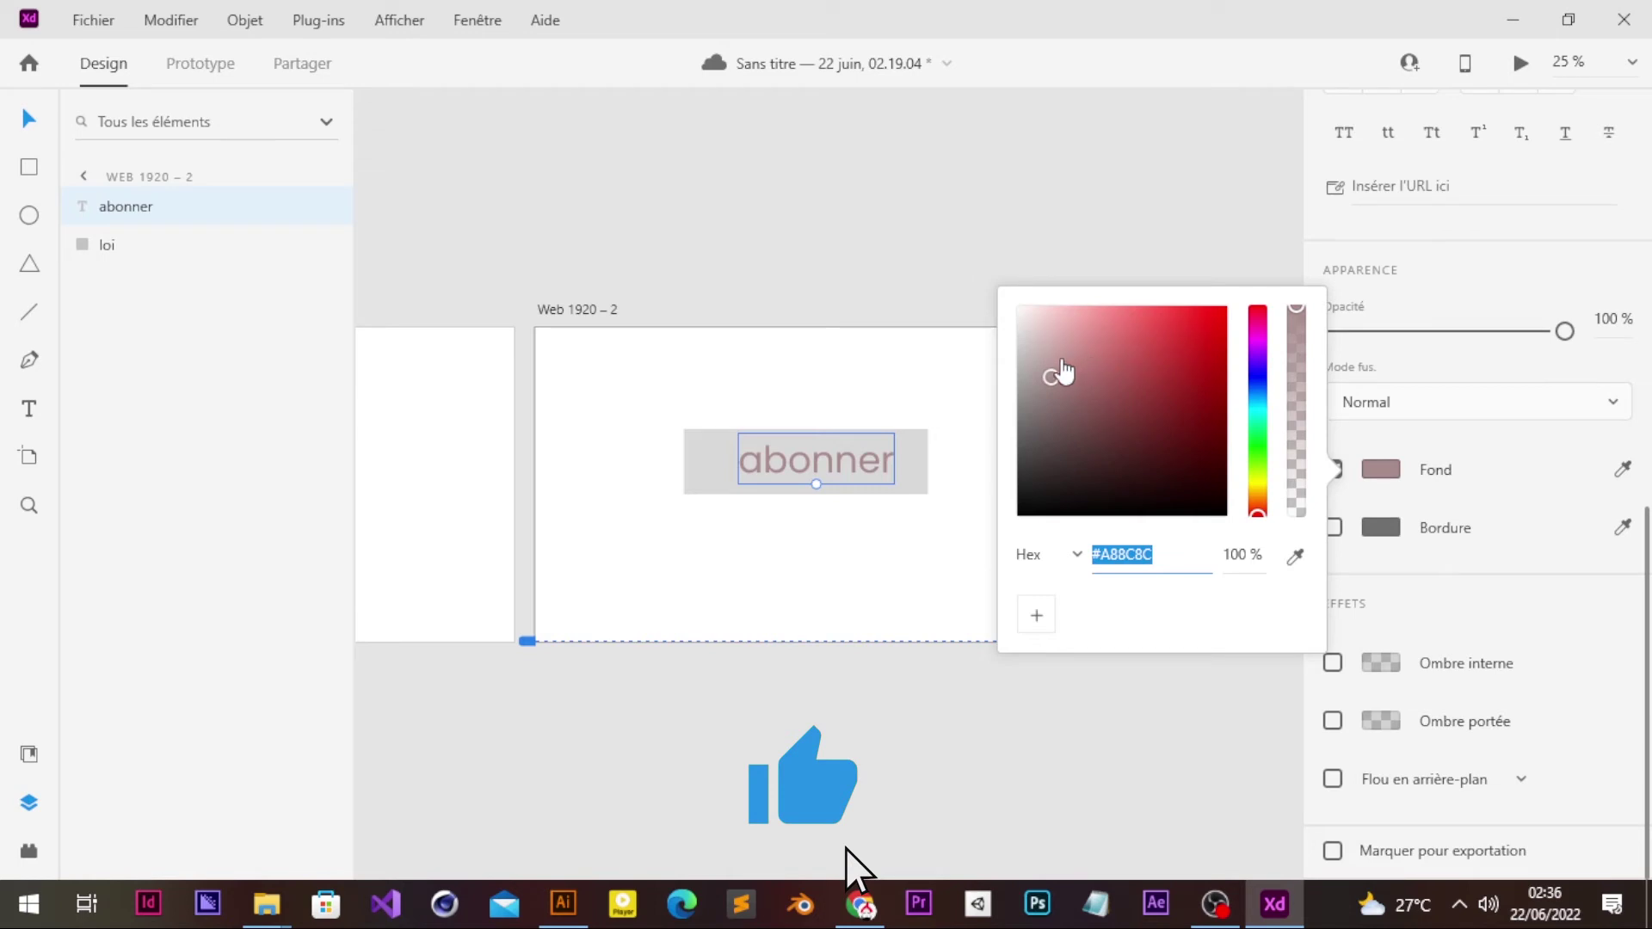
pyautogui.moveTo(1062, 362); pyautogui.dragTo(1022, 373)
pyautogui.click(816, 555)
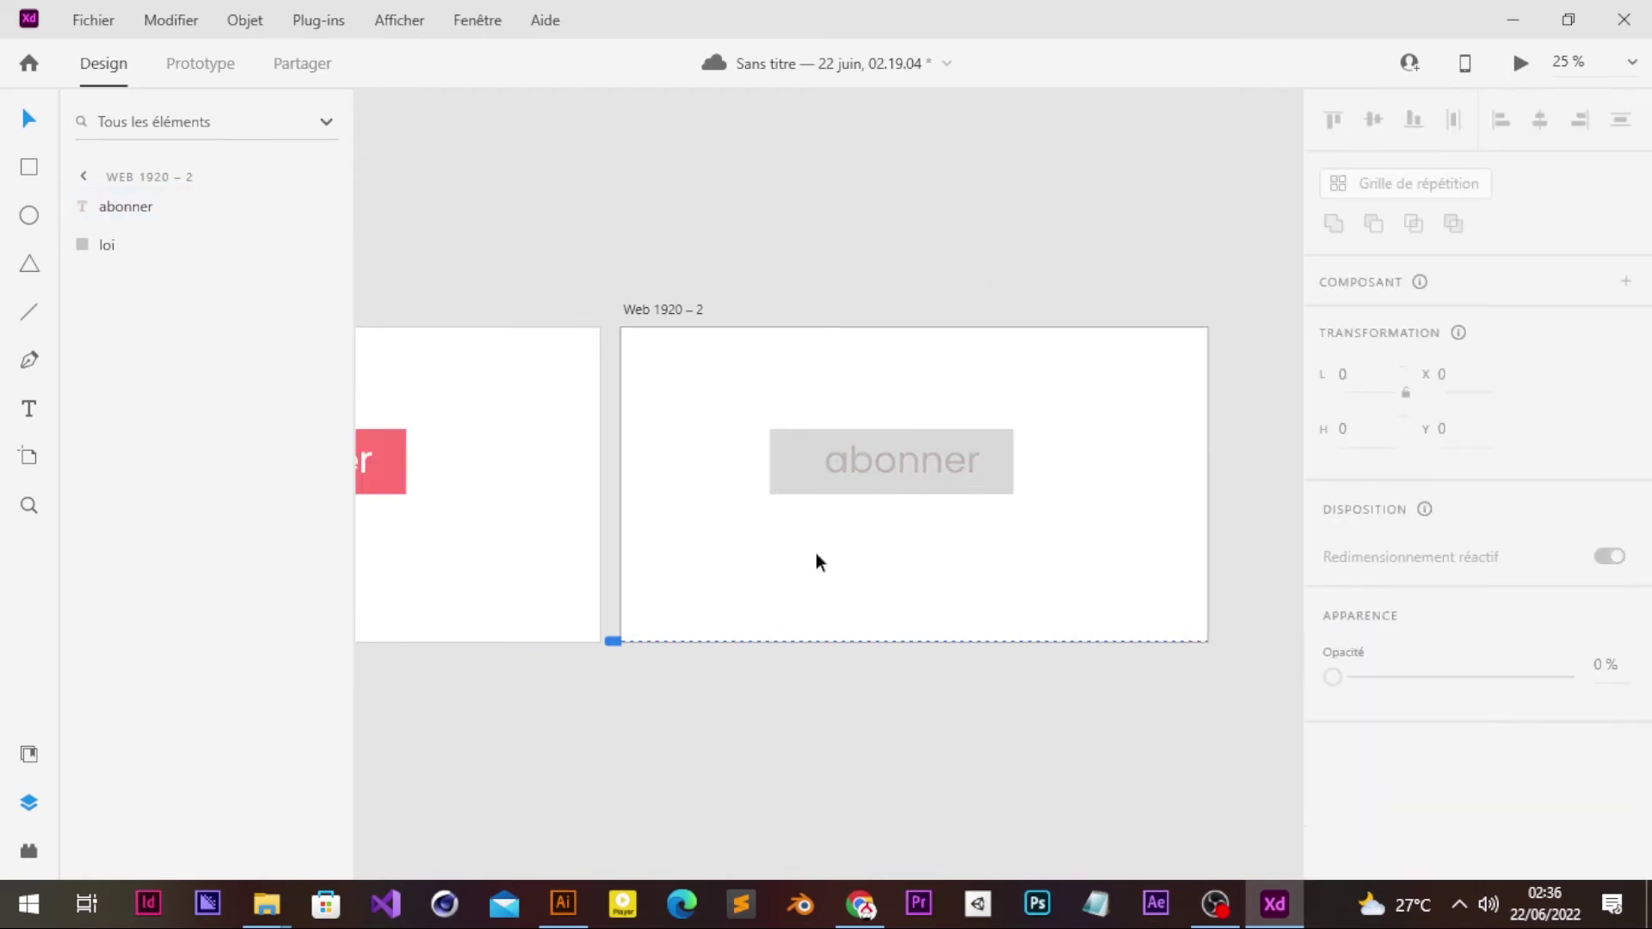
# Step: Switch to prototype mode and group the "abonner" text with the red rectangle on the Web 1920 – 1 artboard
pyautogui.hscroll(-3, 816, 552)
pyautogui.scroll(1, 816, 552)
pyautogui.hscroll(-2, 815, 552)
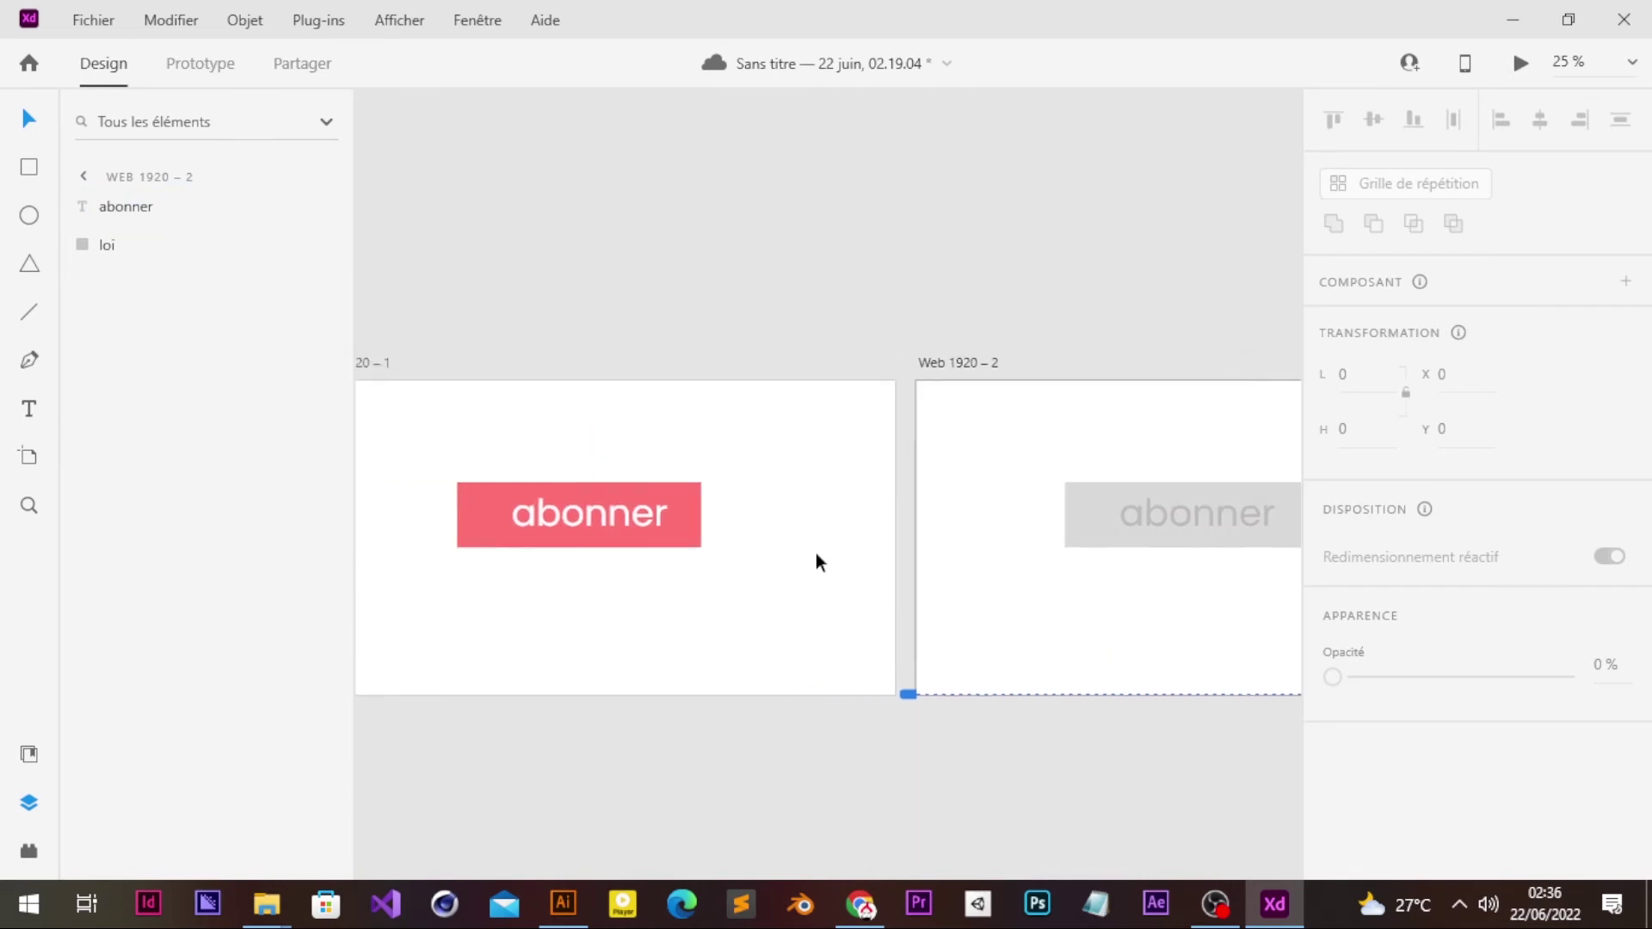
pyautogui.click(213, 79)
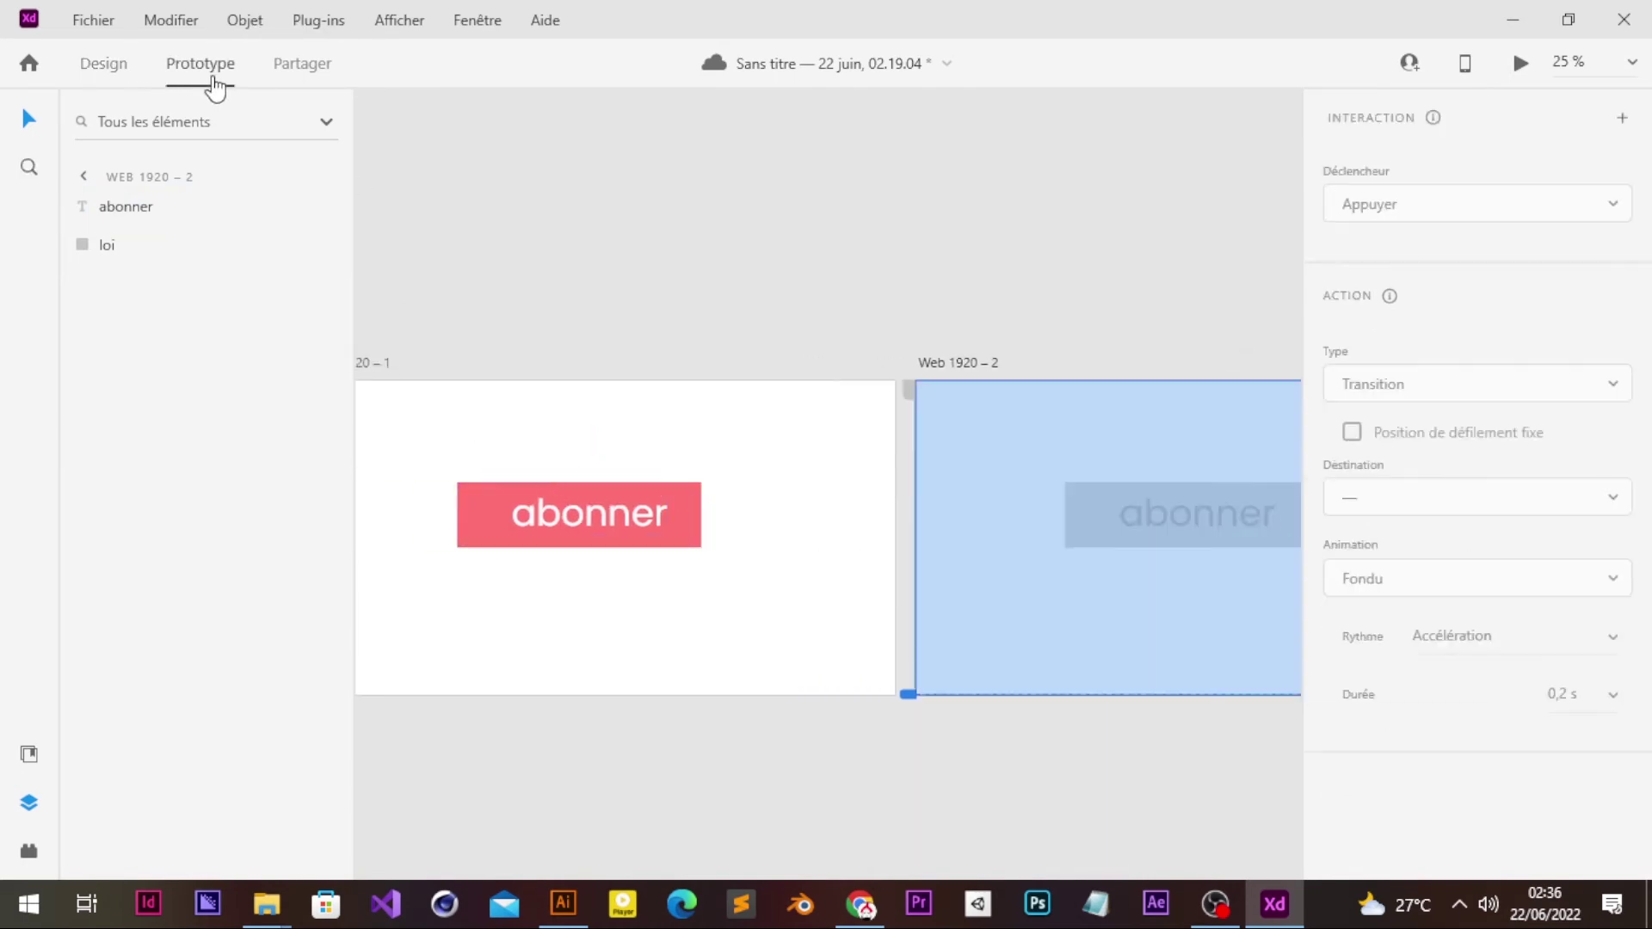
pyautogui.click(722, 661)
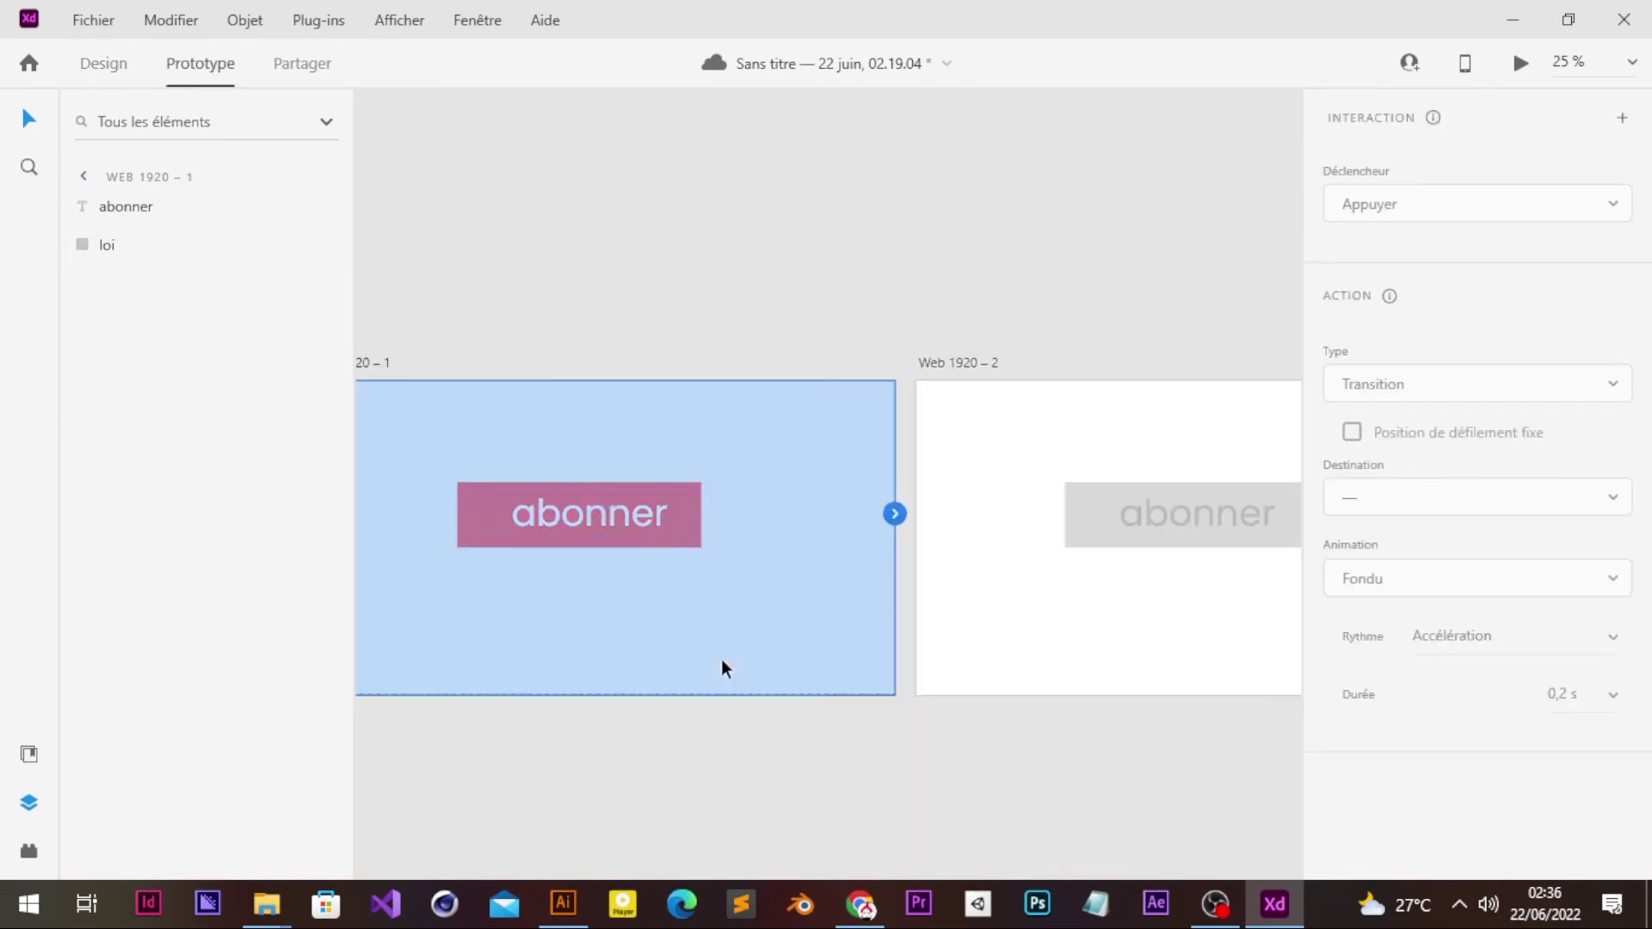
pyautogui.click(683, 528)
pyautogui.click(622, 509)
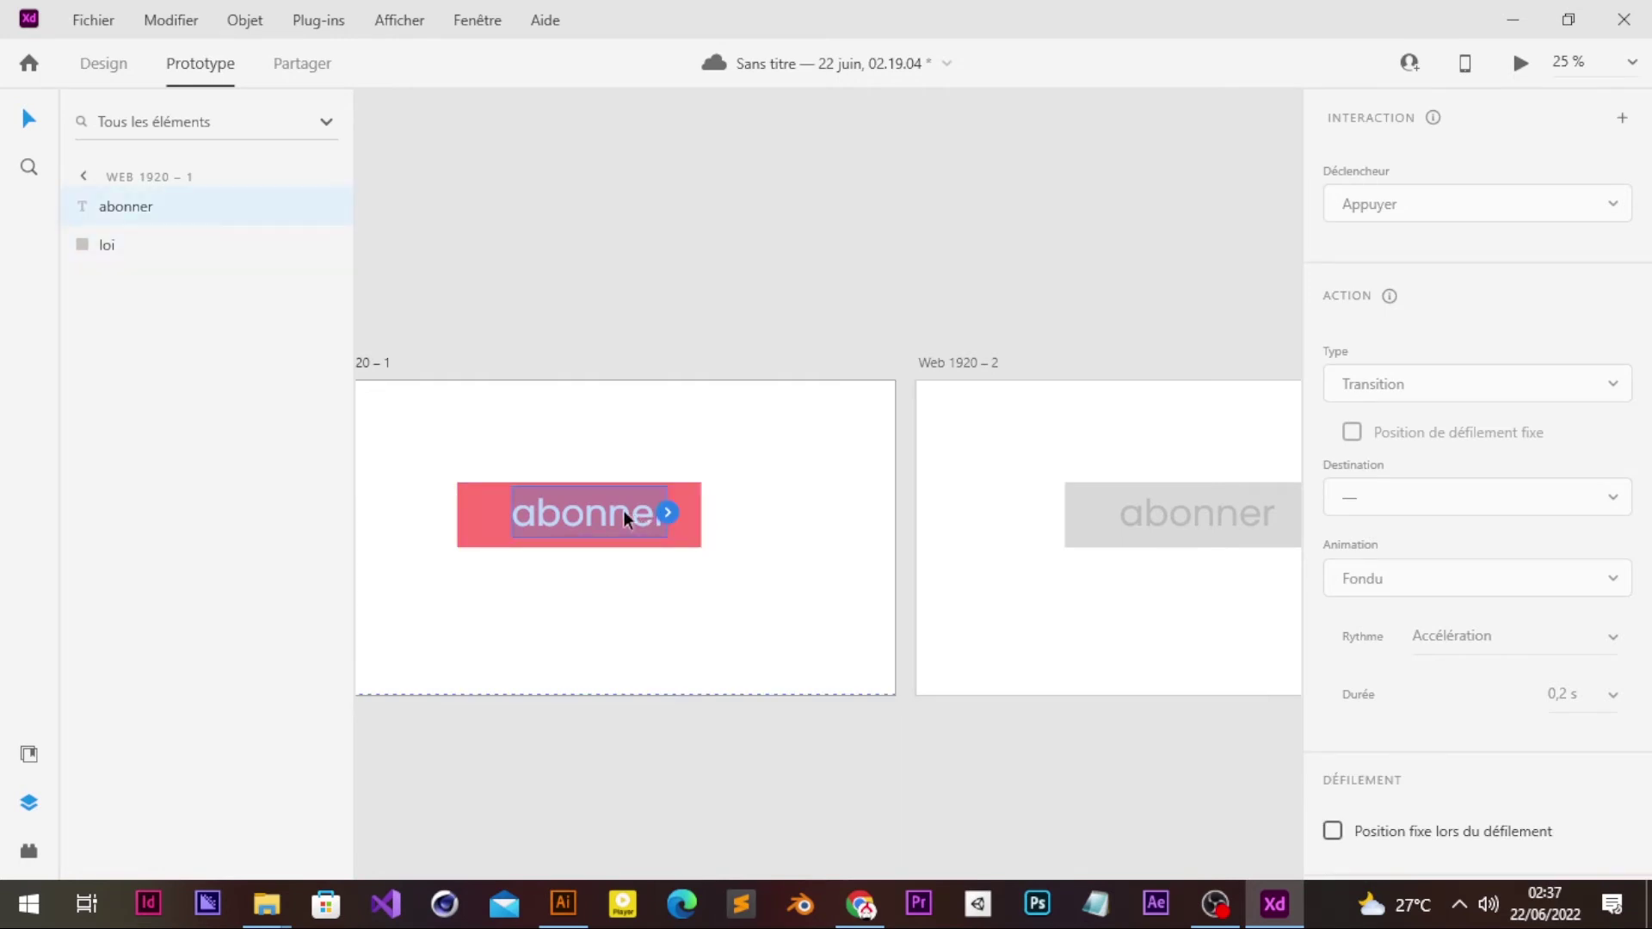
pyautogui.click(689, 535)
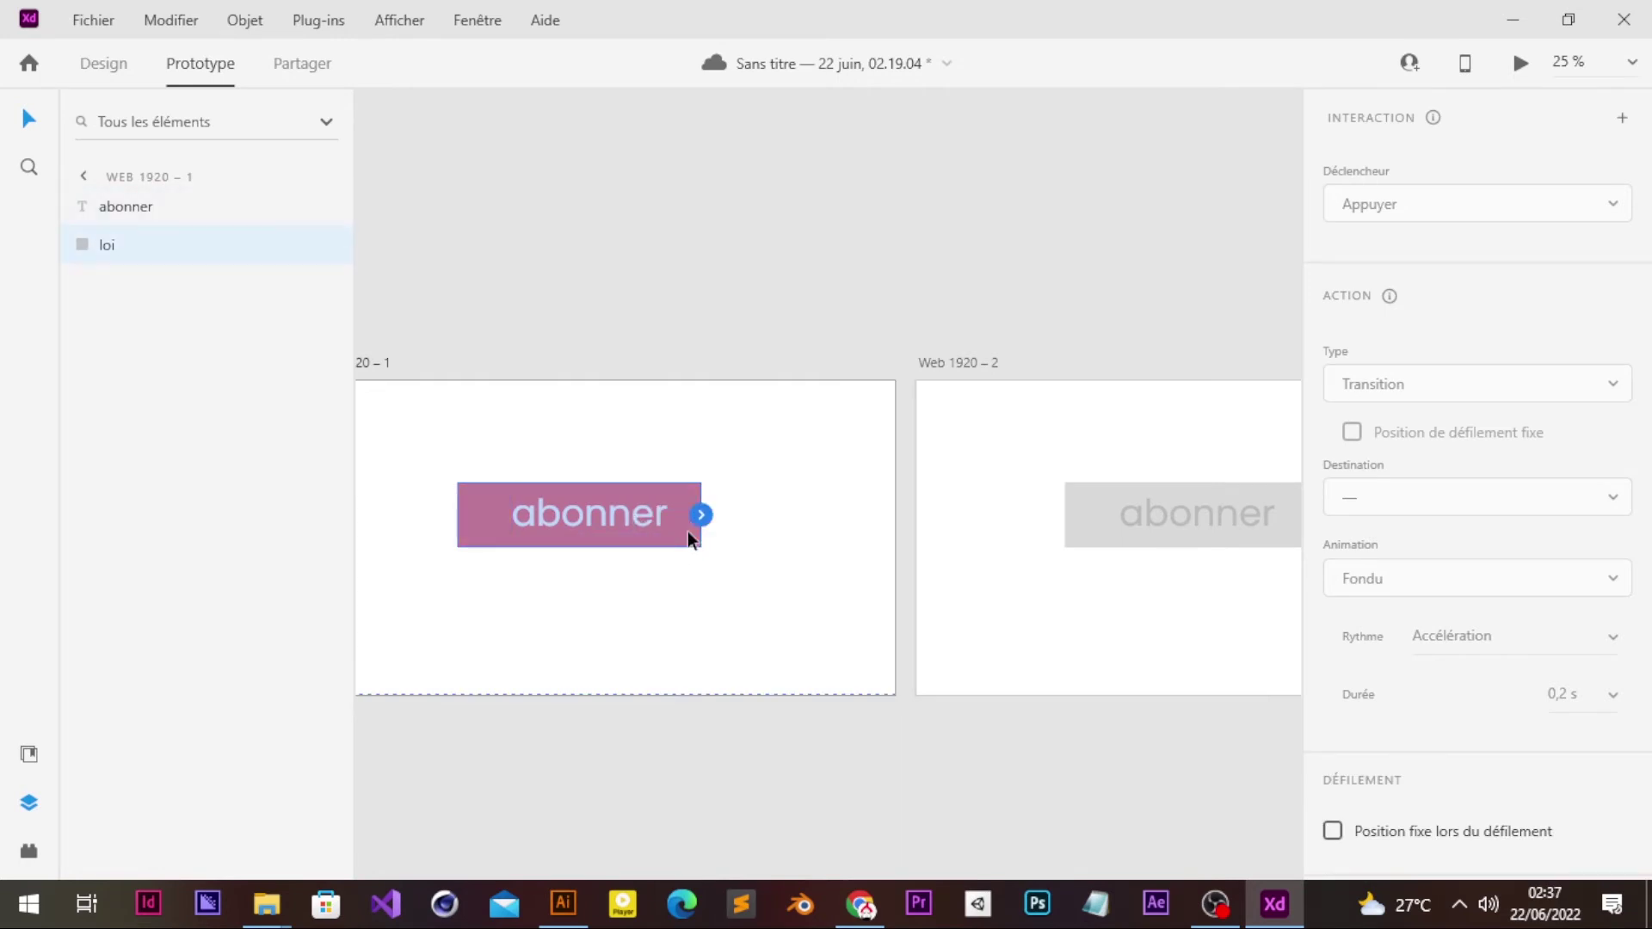
pyautogui.keyDown('shift'); pyautogui.click(636, 521); pyautogui.keyUp('shift')
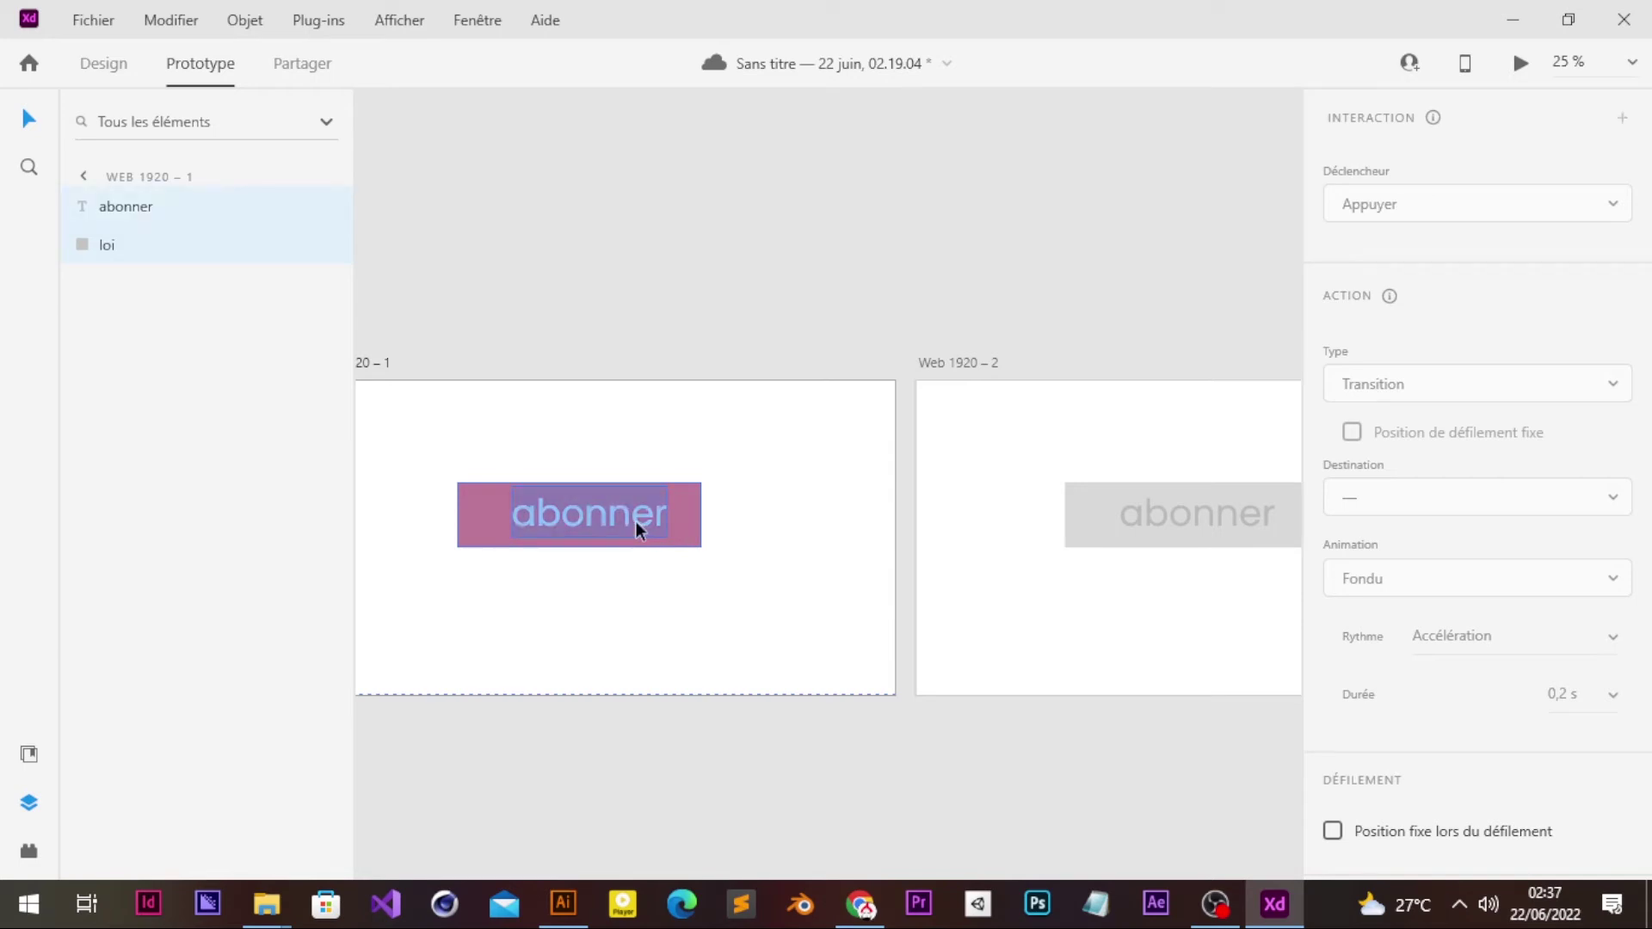
pyautogui.hotkey('ctrl', 'g')
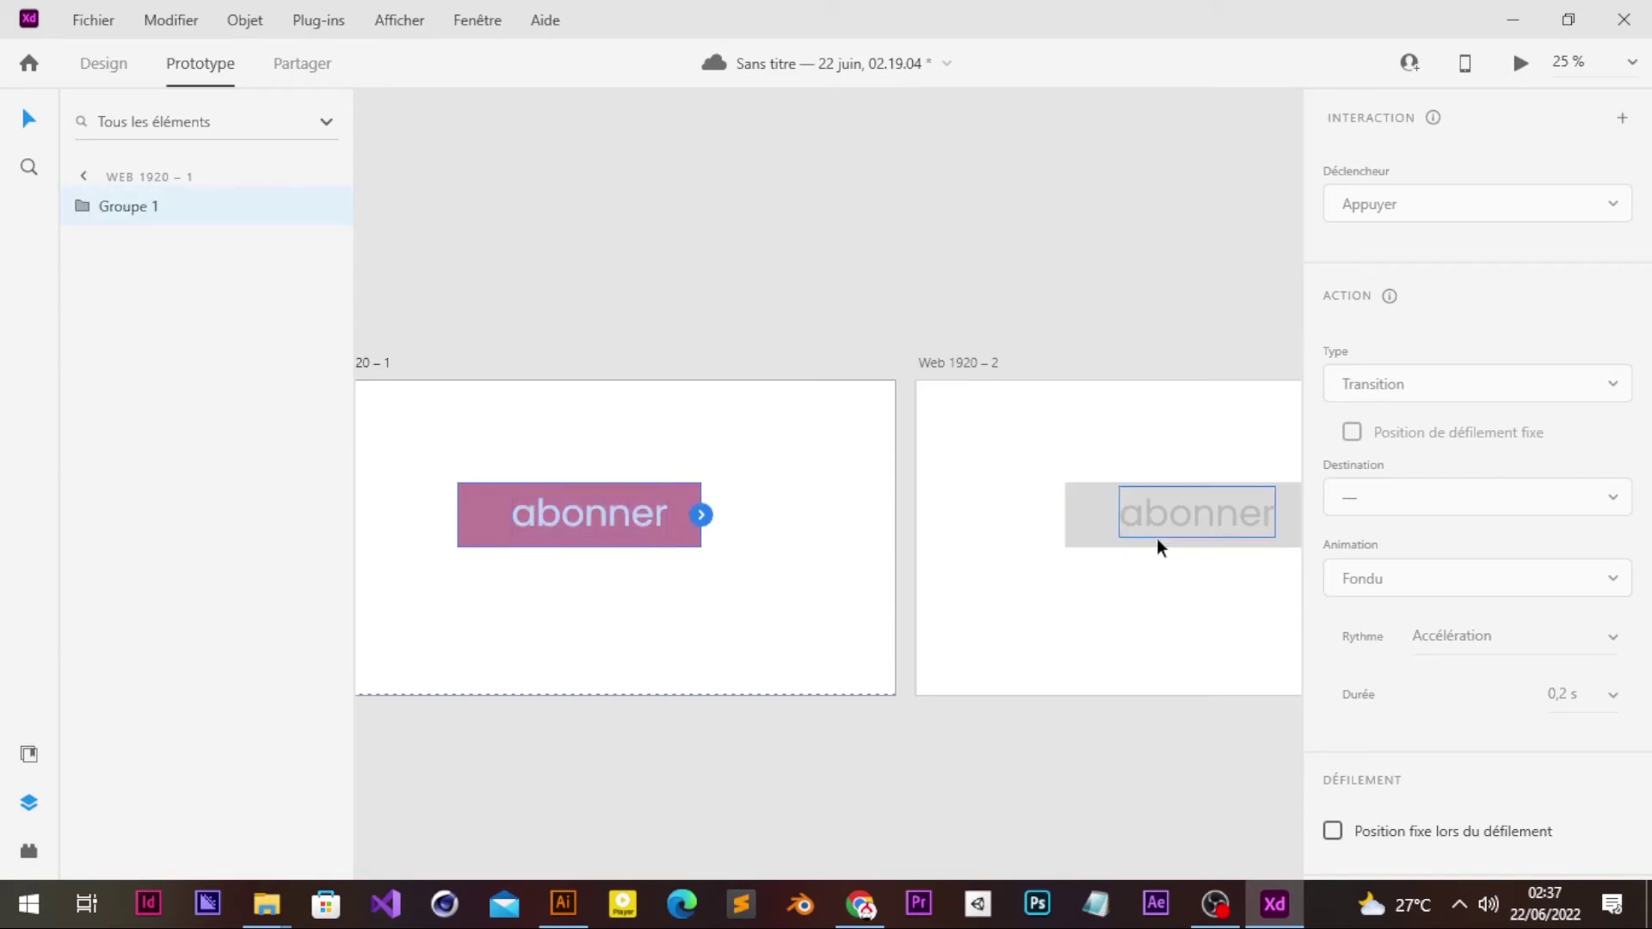
# Step: Group the "abonner" text with the grey rectangle on the Web 1920 – 2 artboard
pyautogui.click(1157, 537)
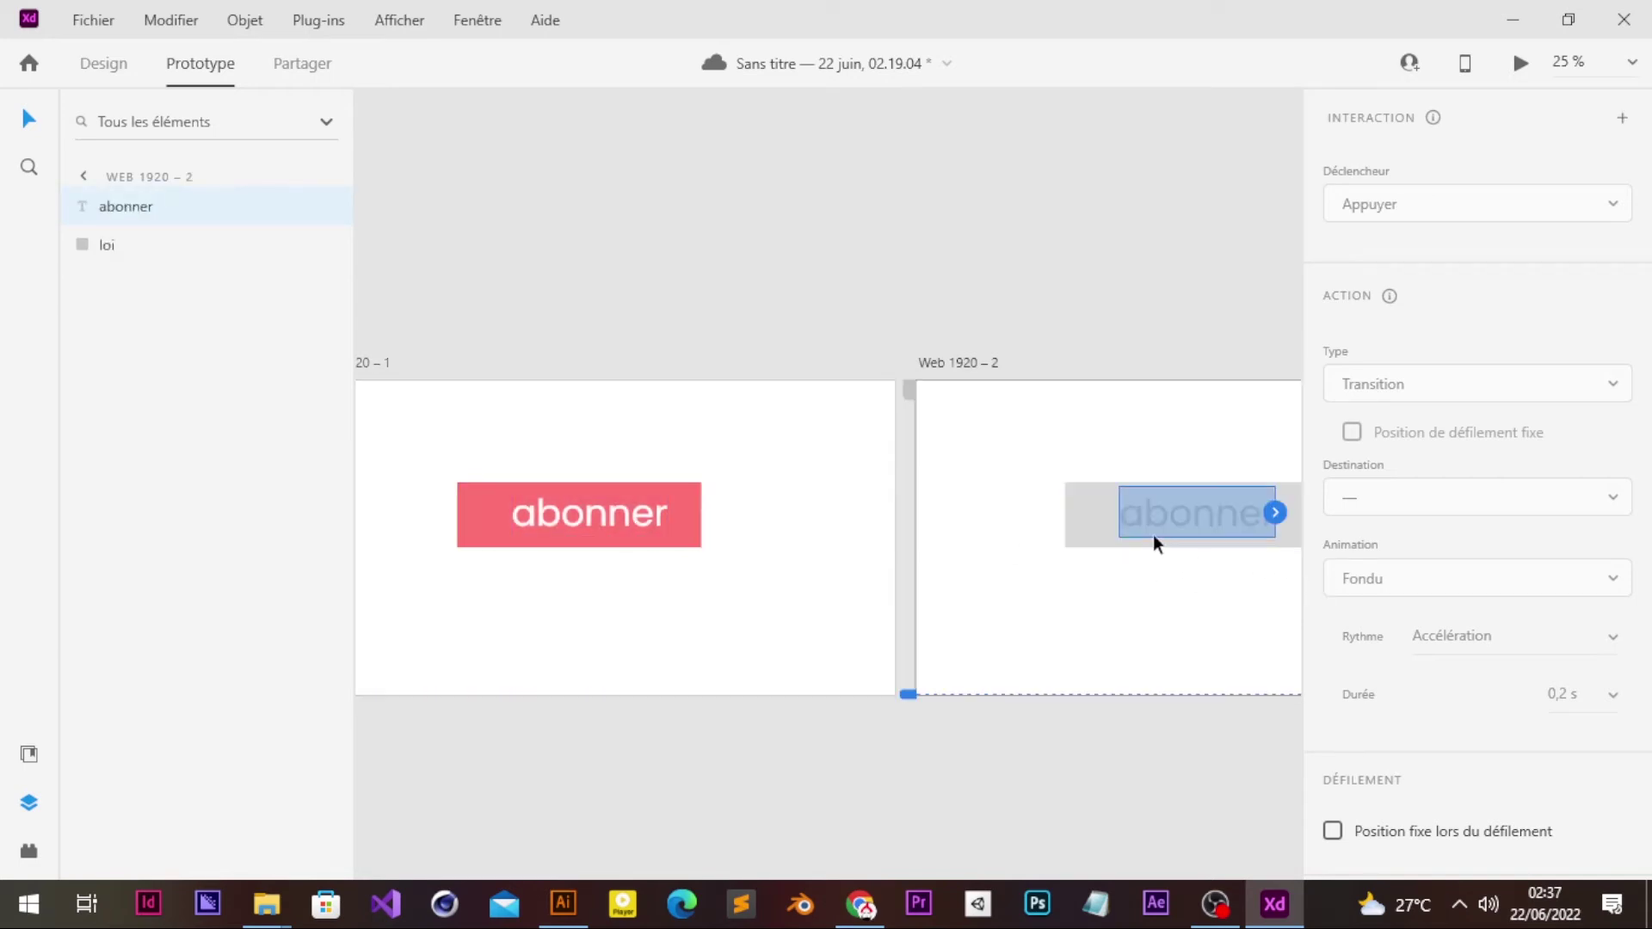
pyautogui.keyDown('shift'); pyautogui.click(1096, 523); pyautogui.keyUp('shift')
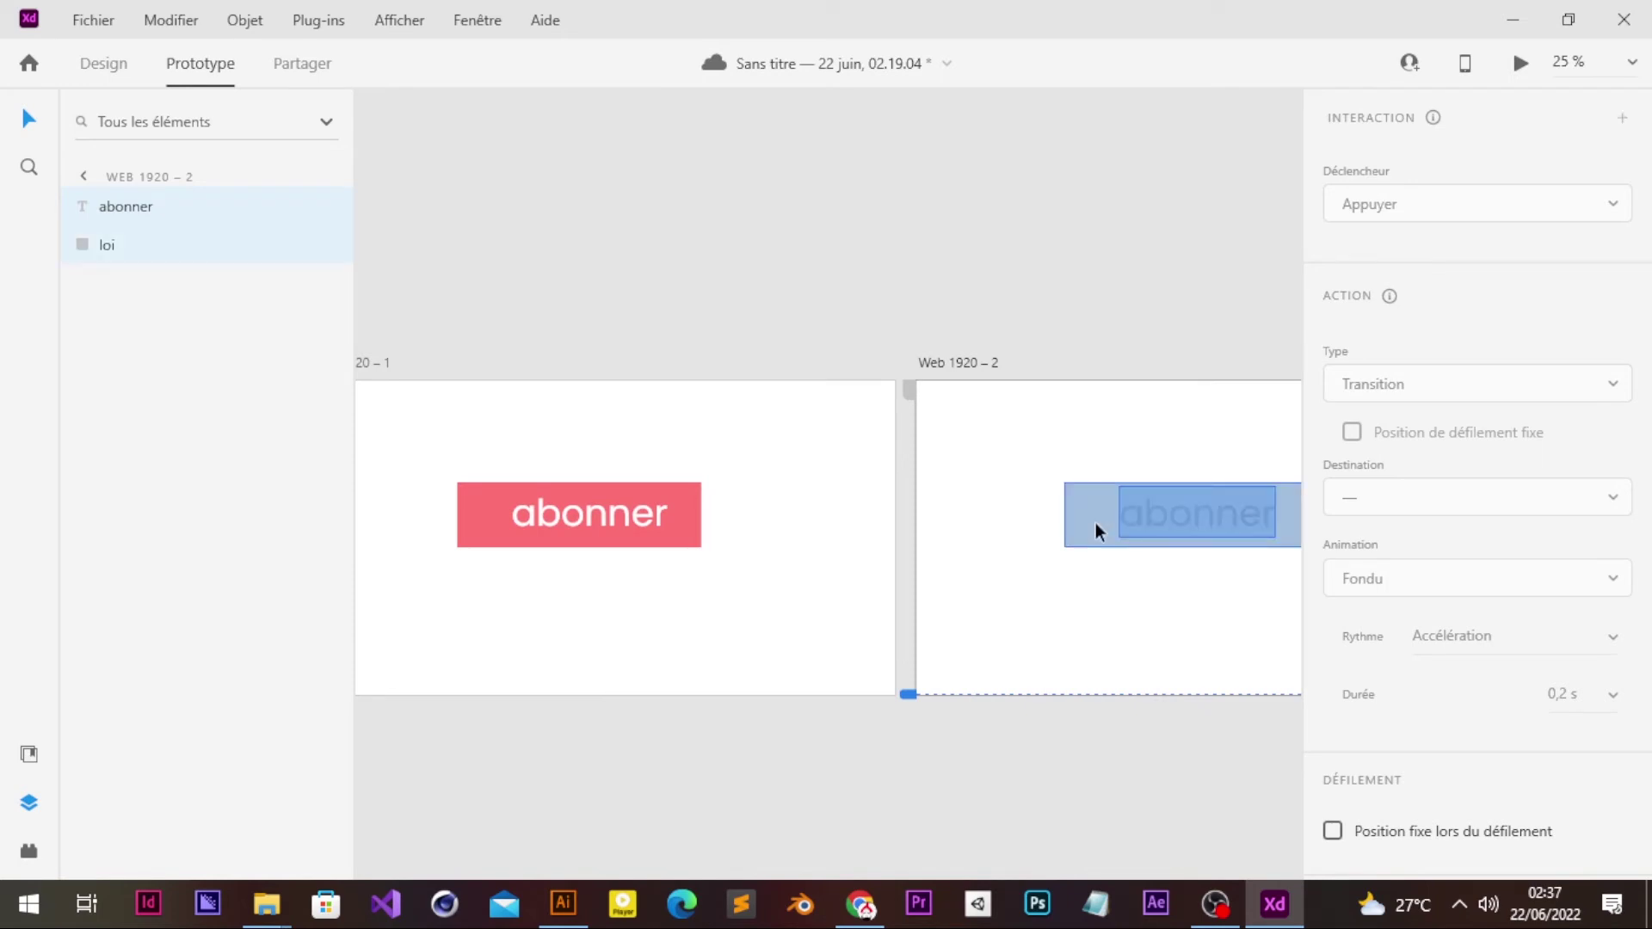
pyautogui.hotkey('ctrl', 'g')
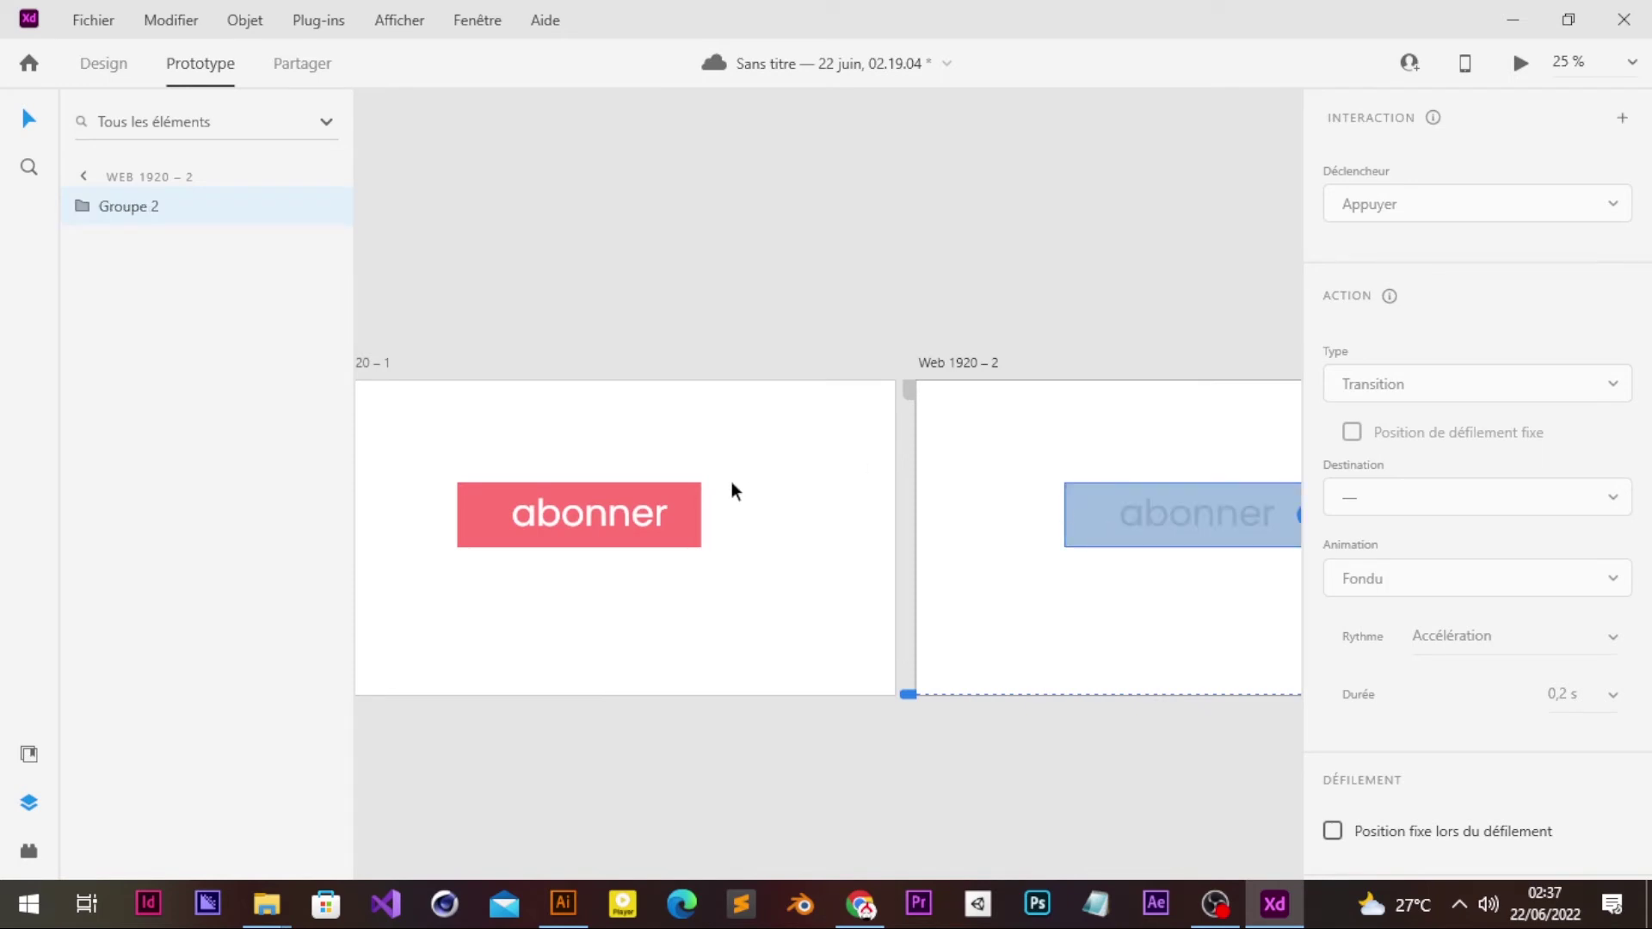
# Step: Link the red "abonner" group to the Web 1920 – 2 artboard, keeping Appuyer as the trigger
pyautogui.click(675, 528)
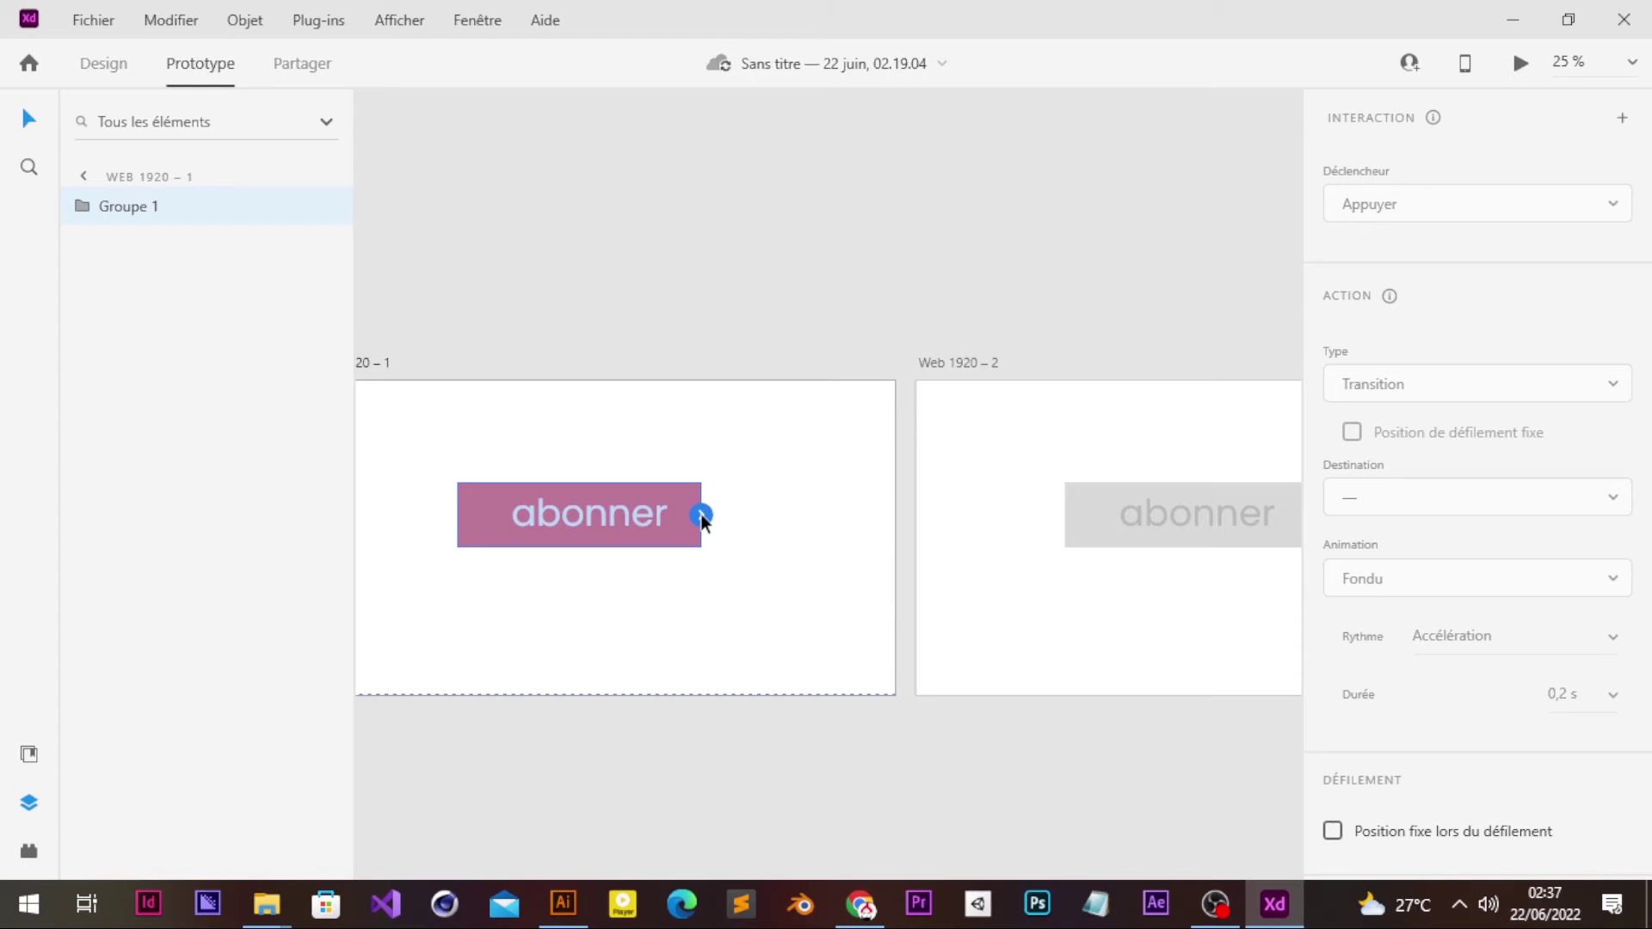
pyautogui.moveTo(792, 500); pyautogui.dragTo(919, 528)
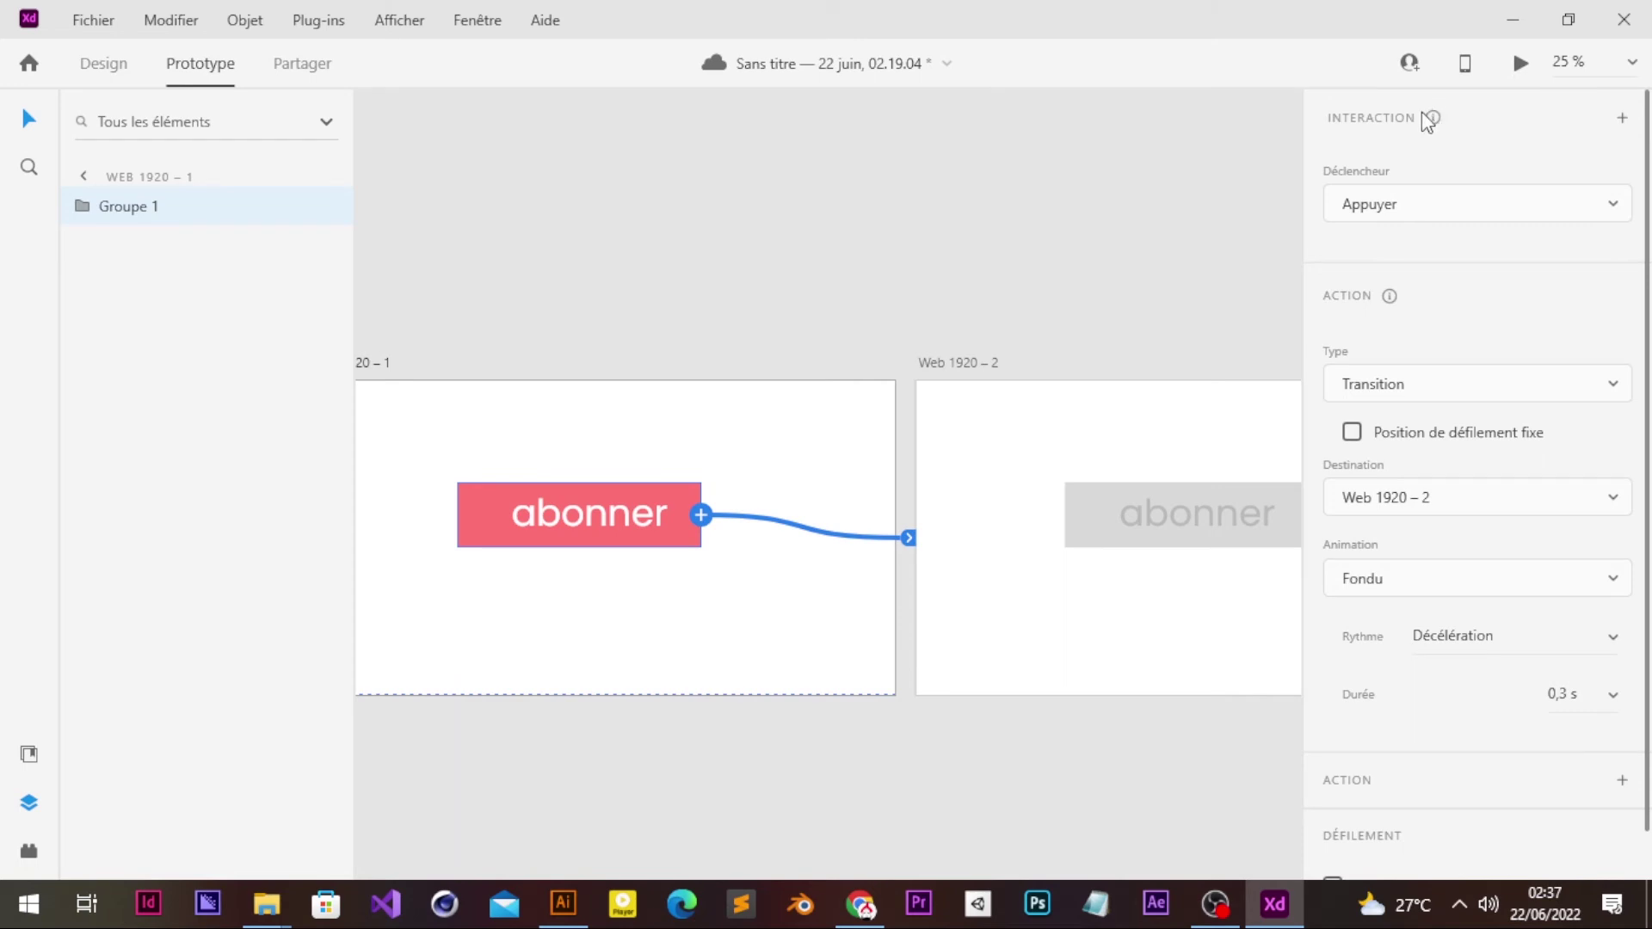
pyautogui.moveTo(1423, 114)
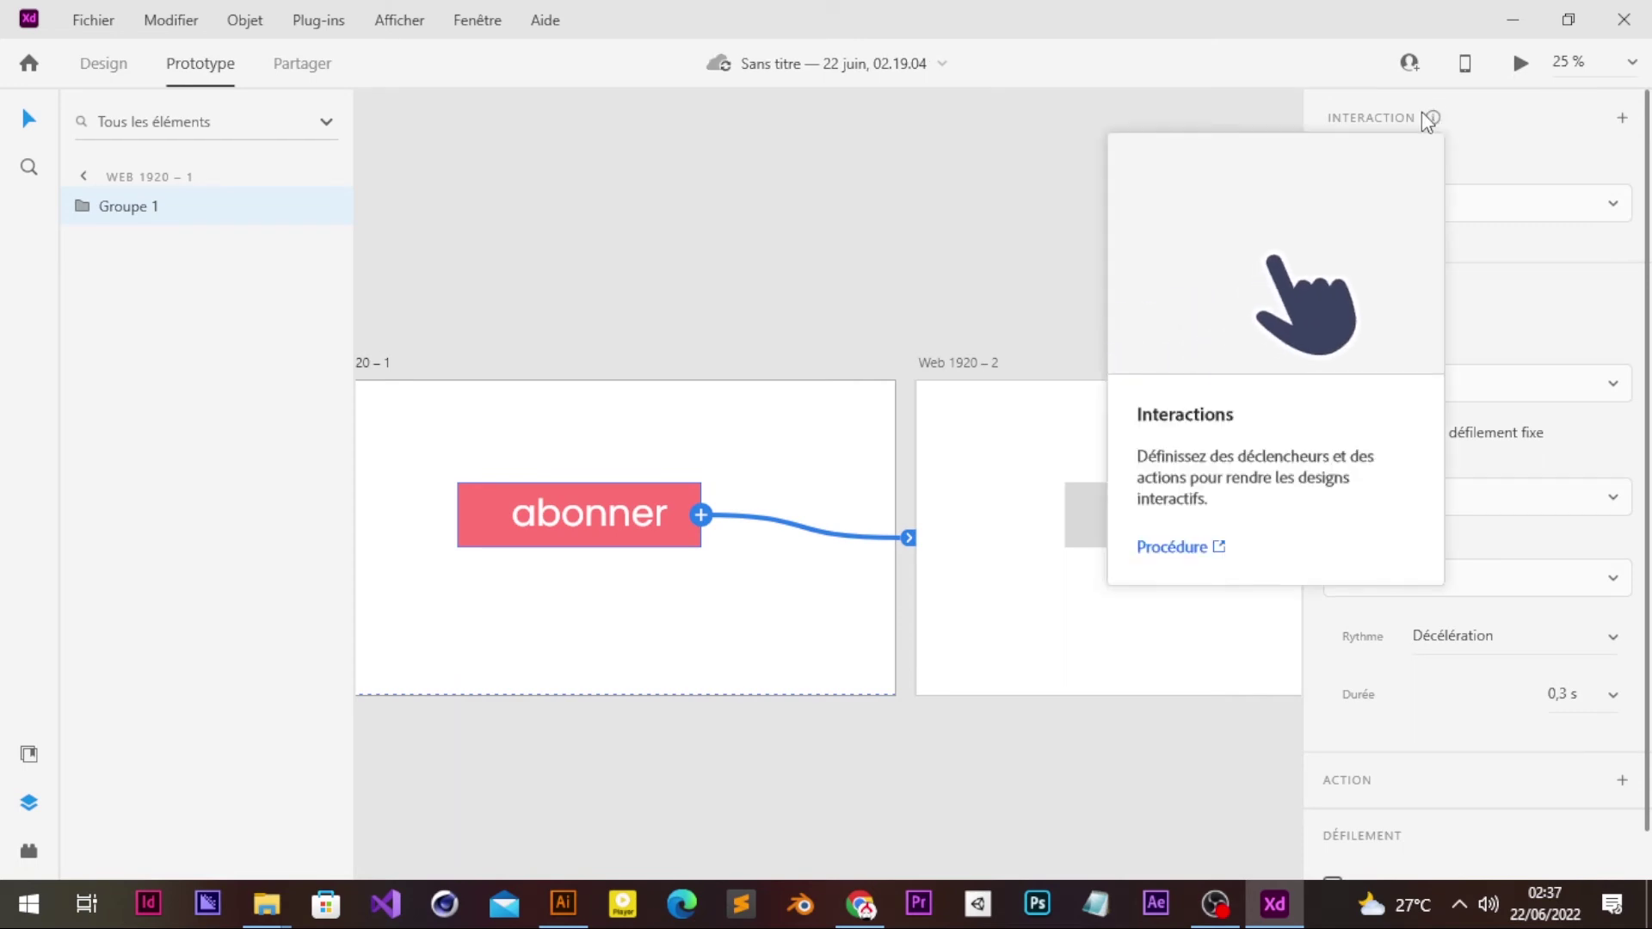
pyautogui.click(1564, 218)
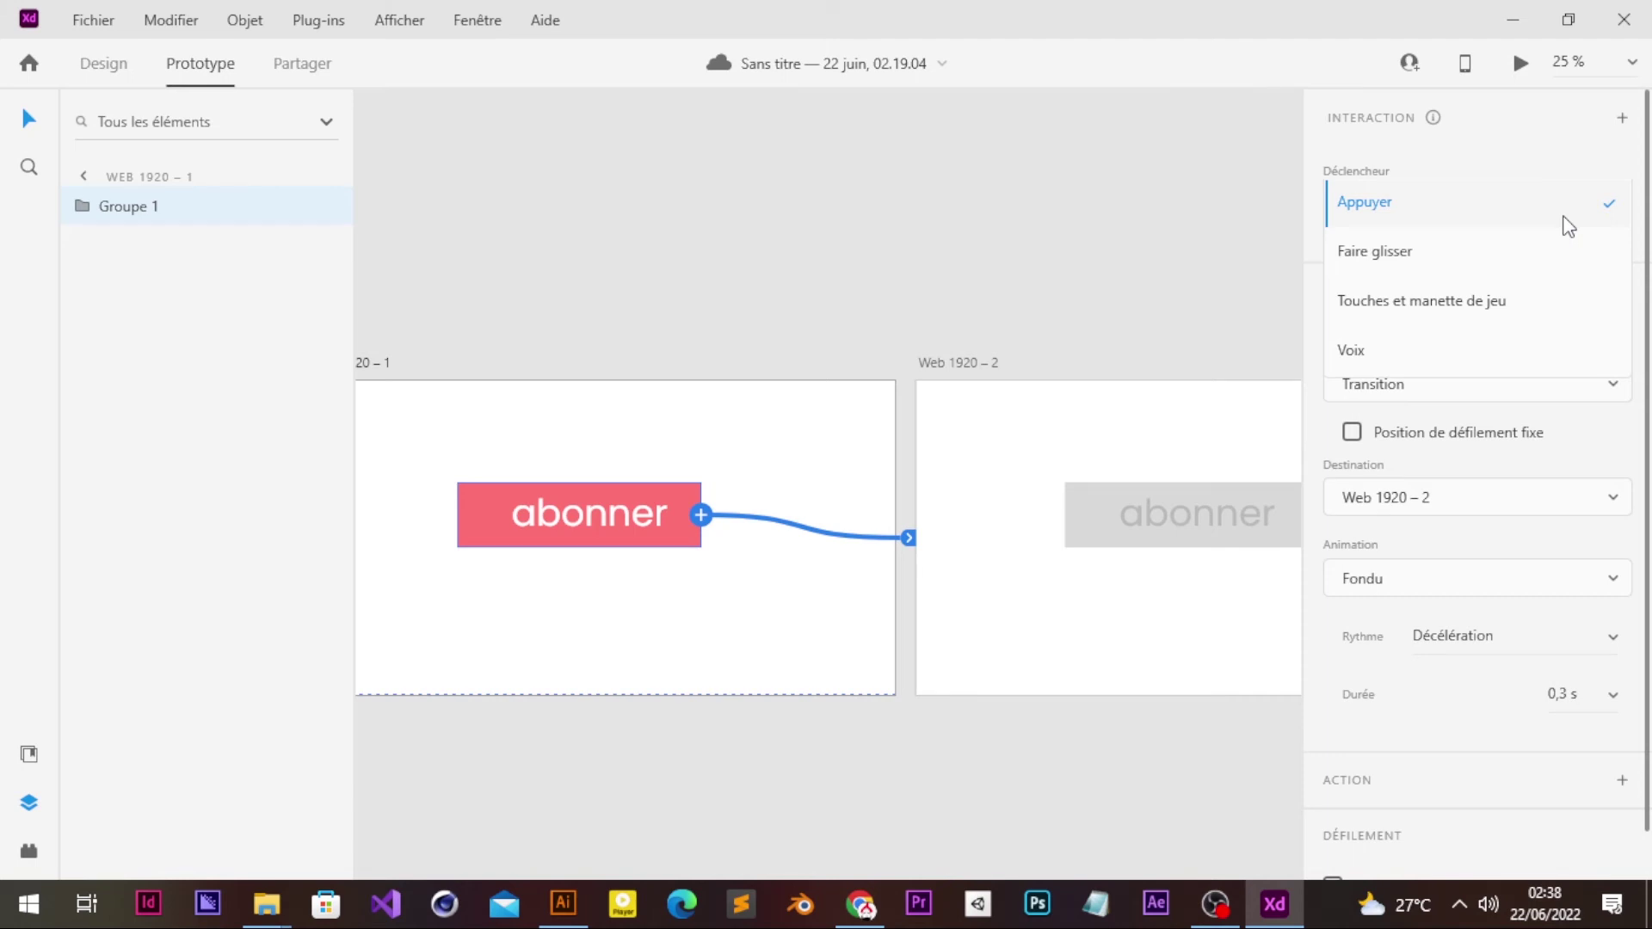
pyautogui.click(1564, 217)
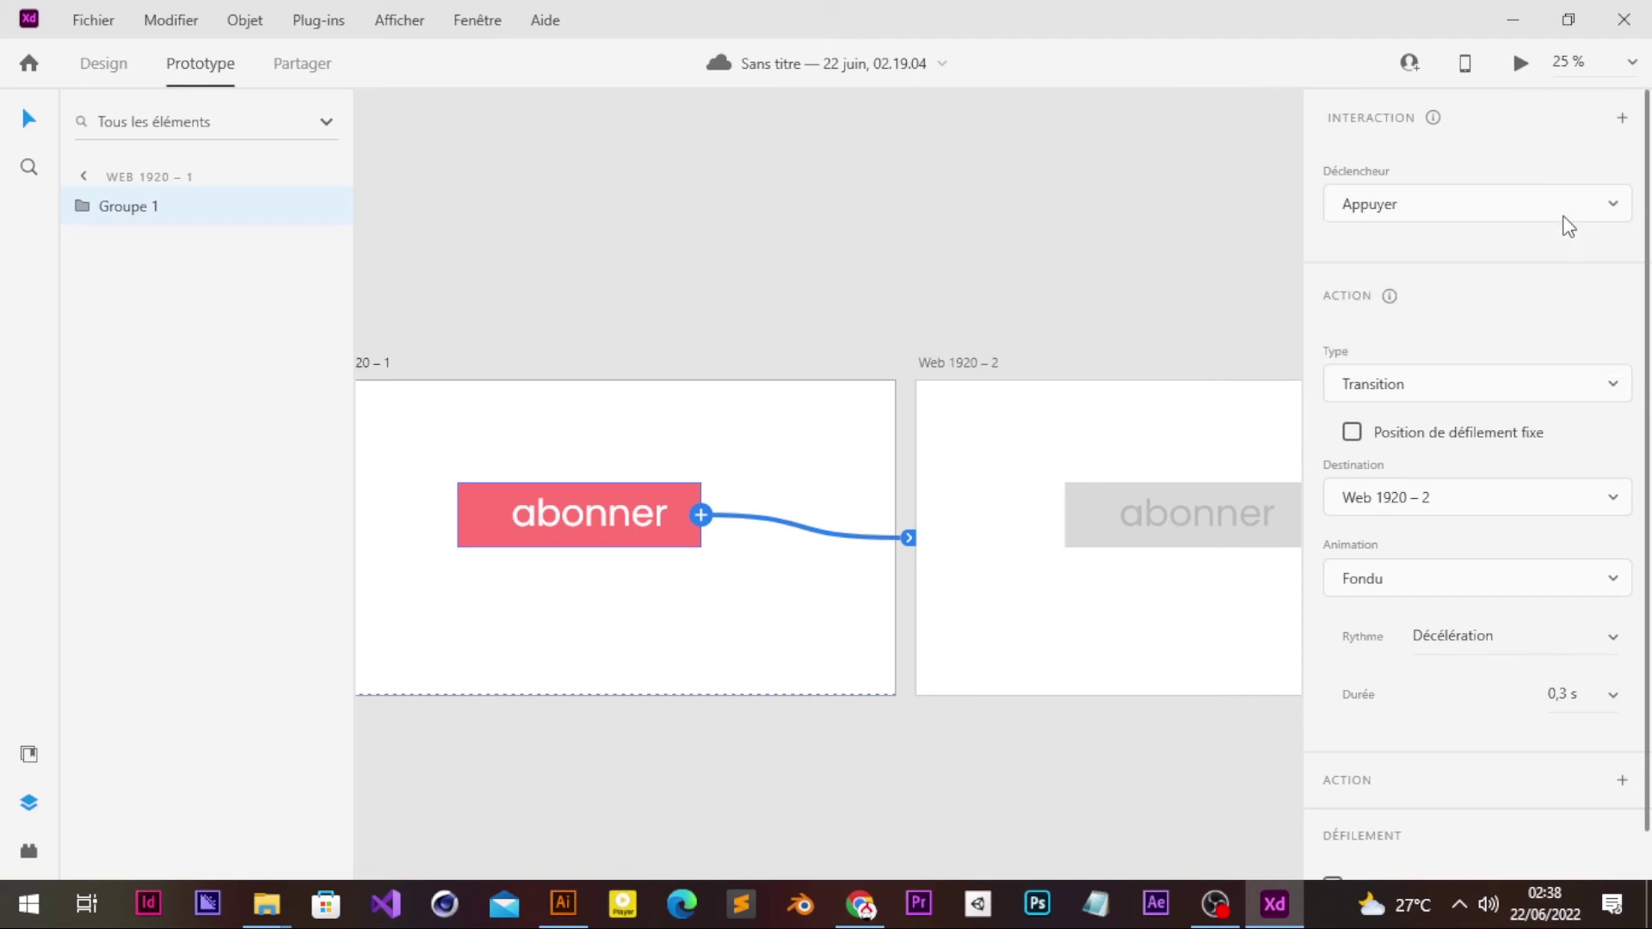
# Step: Set the red button's interaction to the Animation automatique action type with Accél. / décél. easing
pyautogui.click(1483, 385)
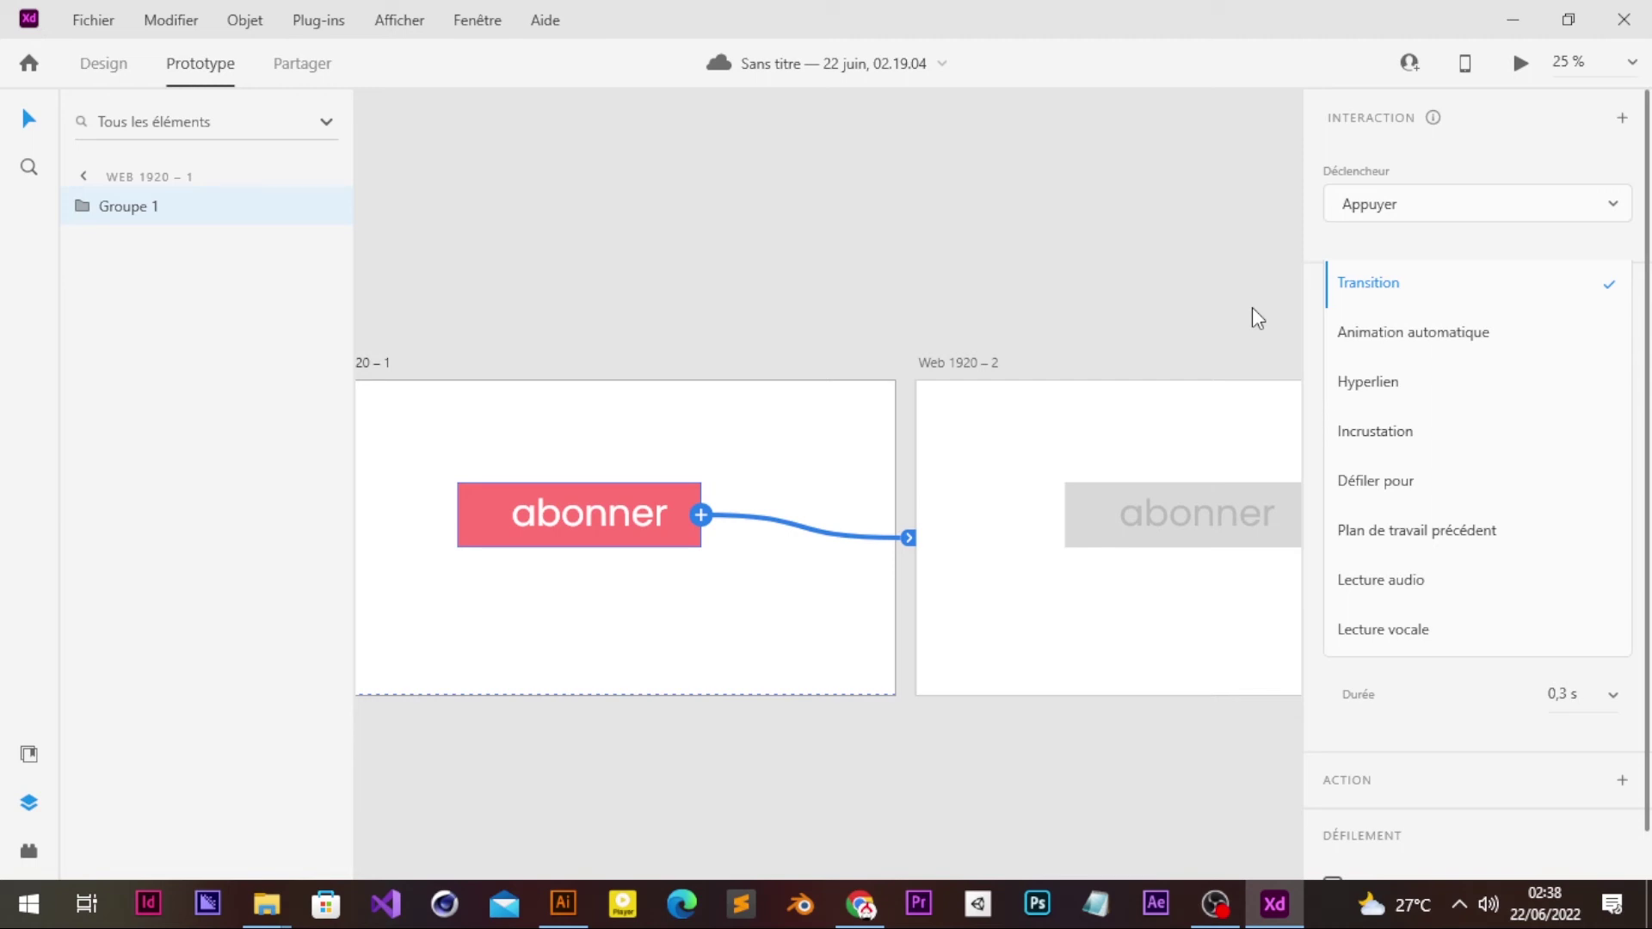
pyautogui.click(1419, 335)
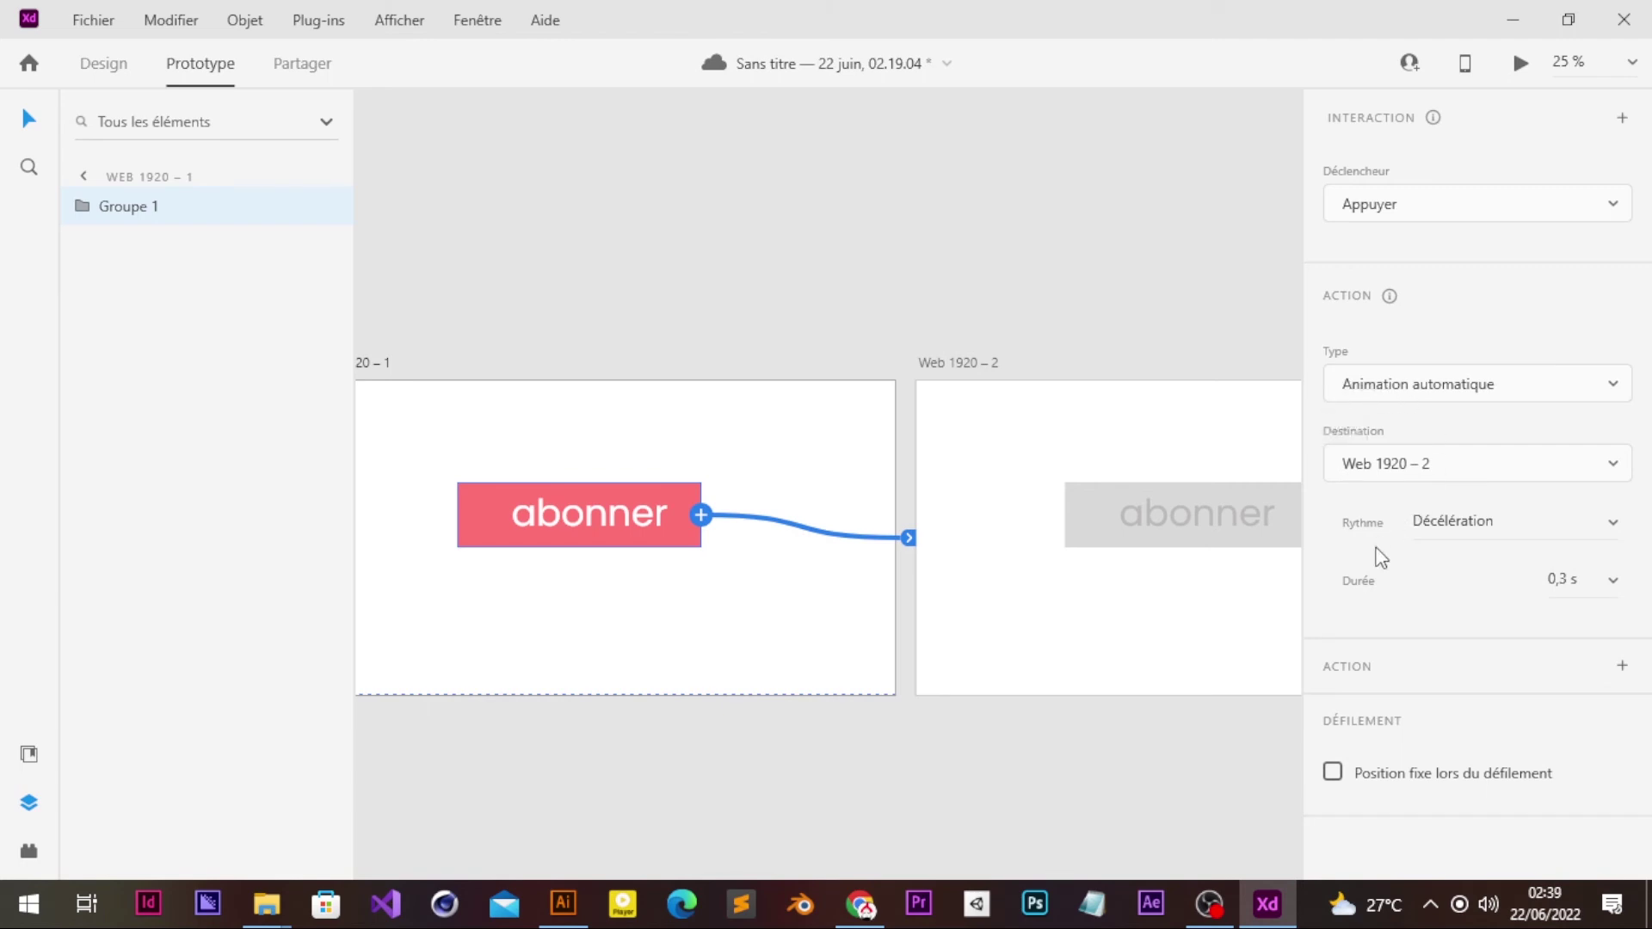
pyautogui.click(1612, 526)
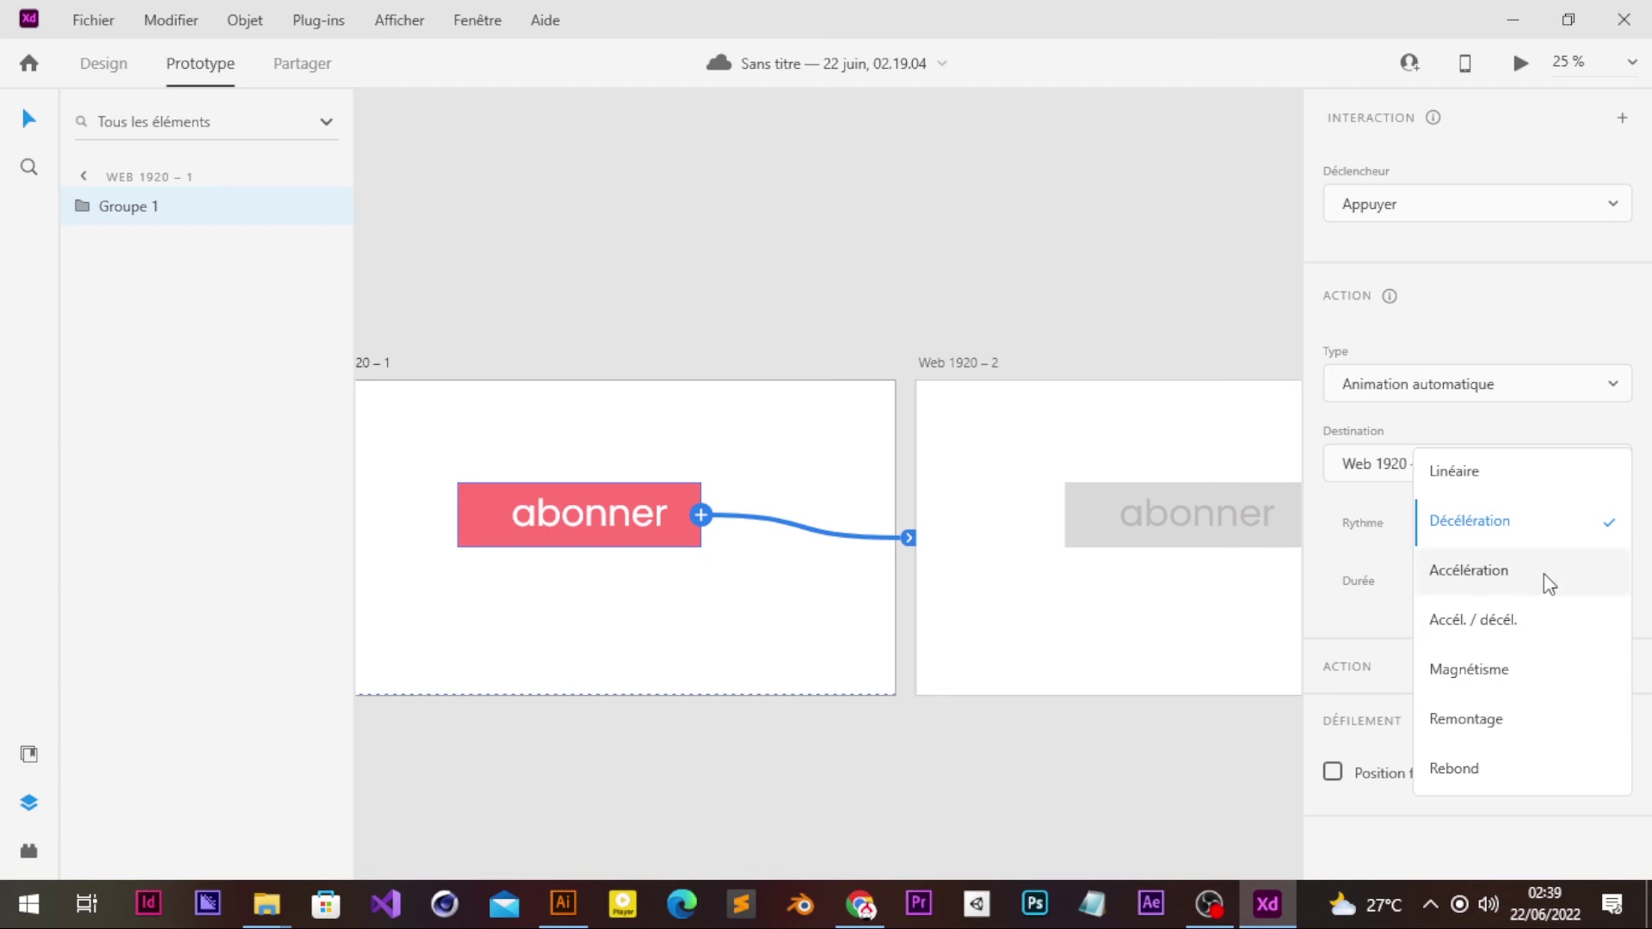
pyautogui.click(1547, 617)
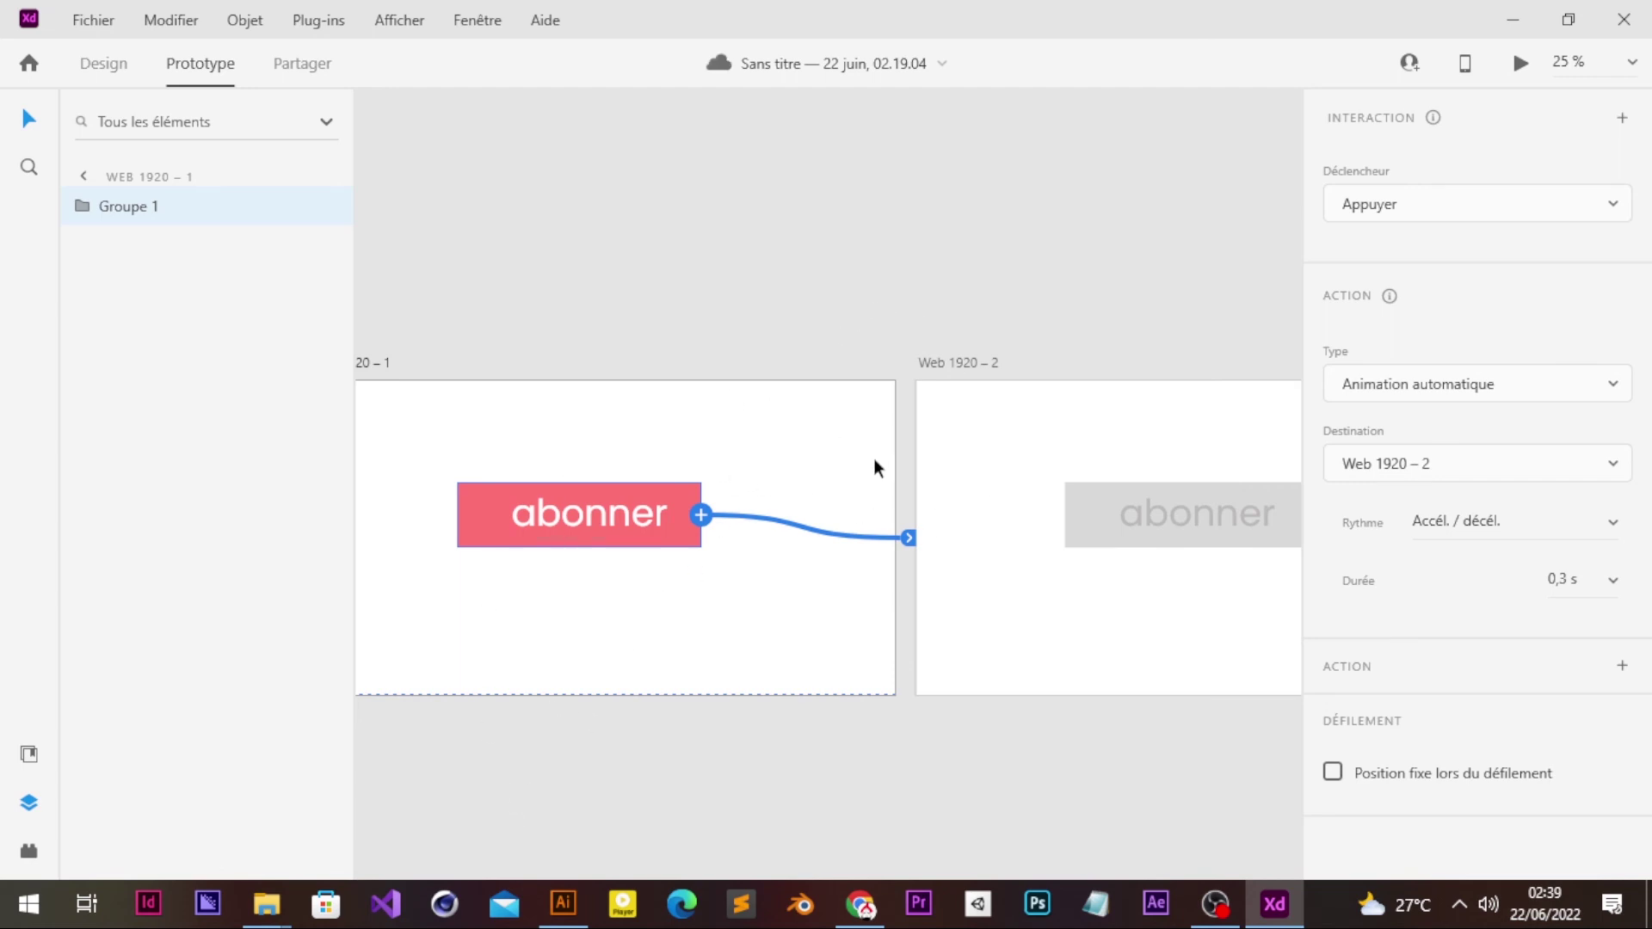
# Step: Preview the prototype, test the red "abonner" button's interaction once, and close the preview
pyautogui.click(1520, 65)
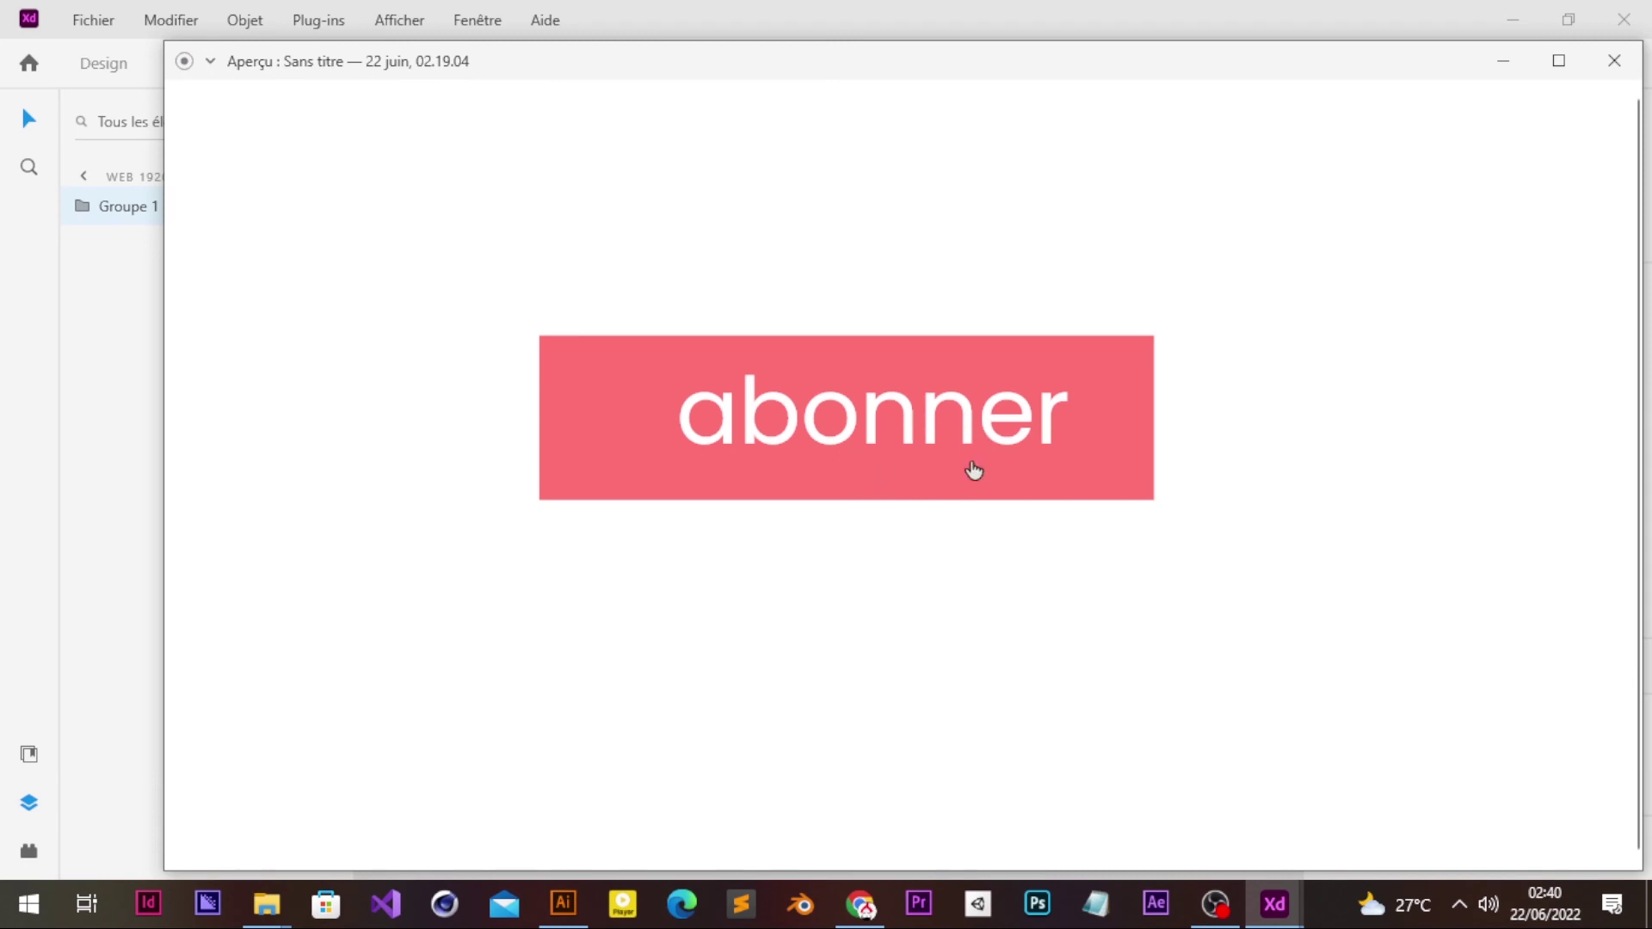
pyautogui.click(915, 475)
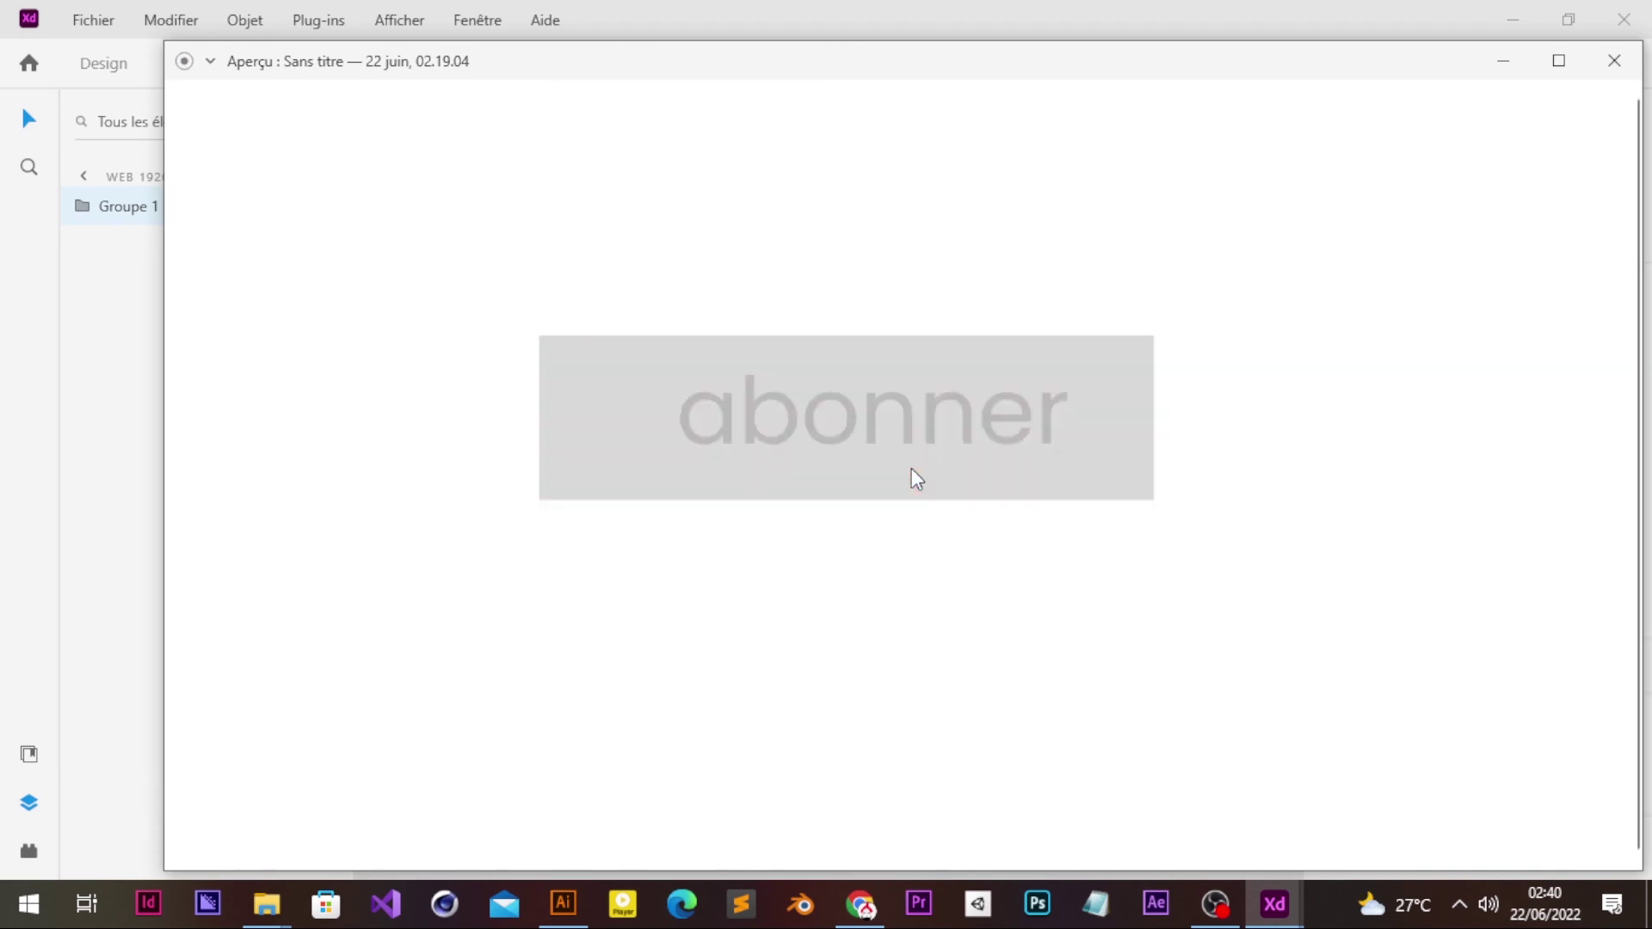
pyautogui.click(1614, 61)
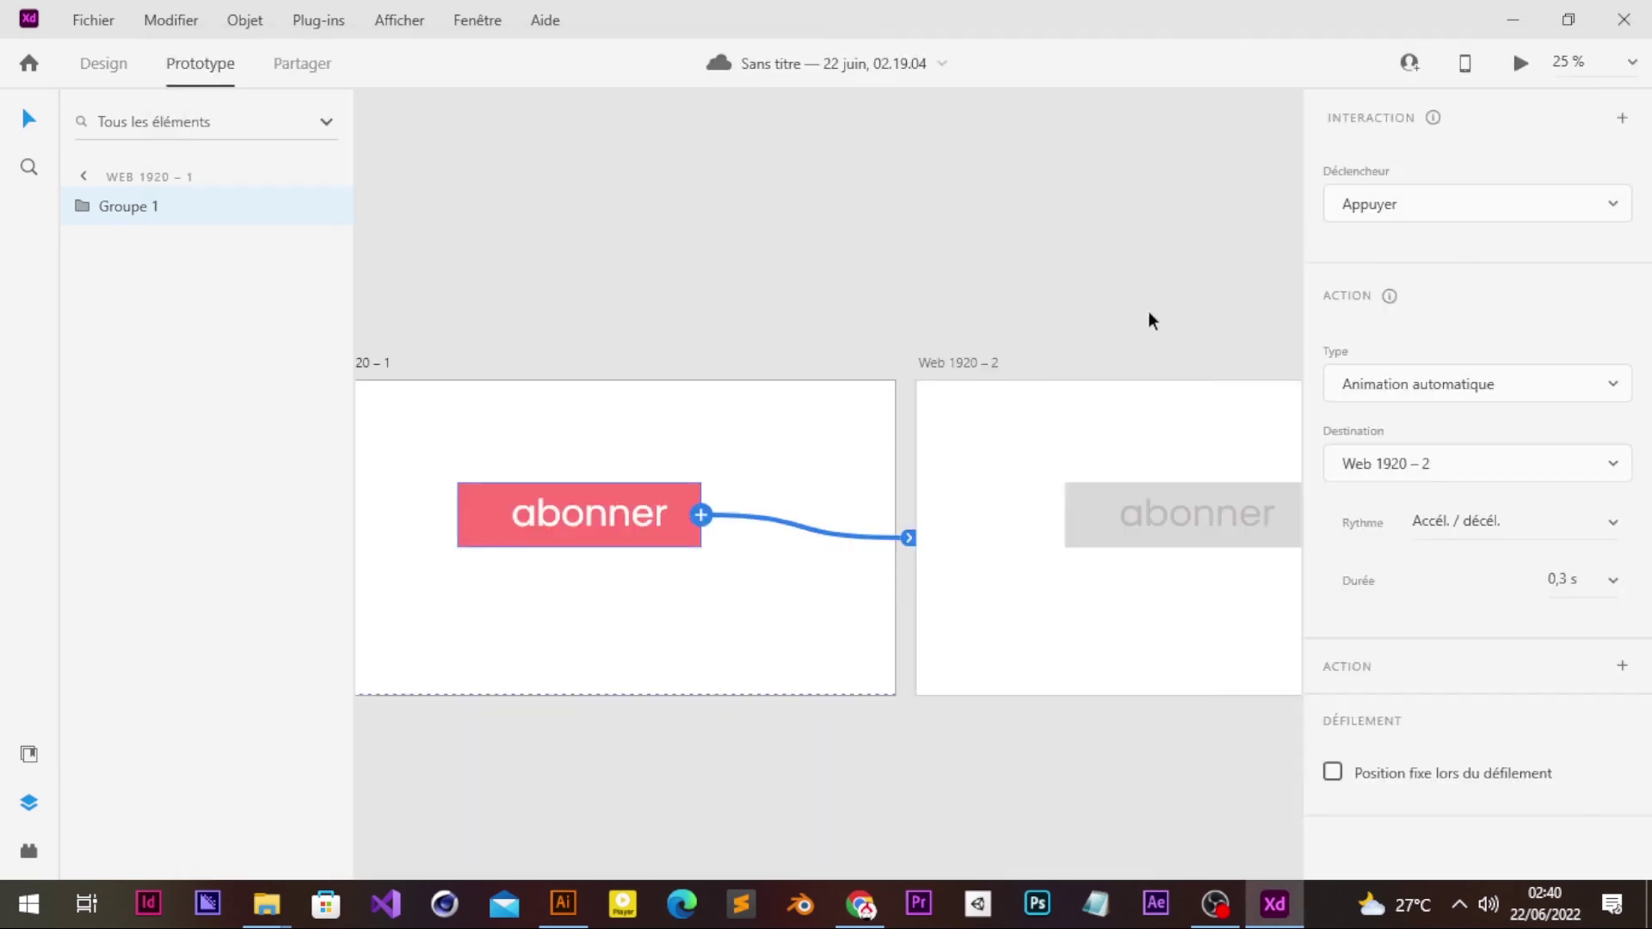
# Step: Link the grey "abonner" group on Web 1920 – 2 back to the Web 1920 – 1 artboard
pyautogui.click(1123, 534)
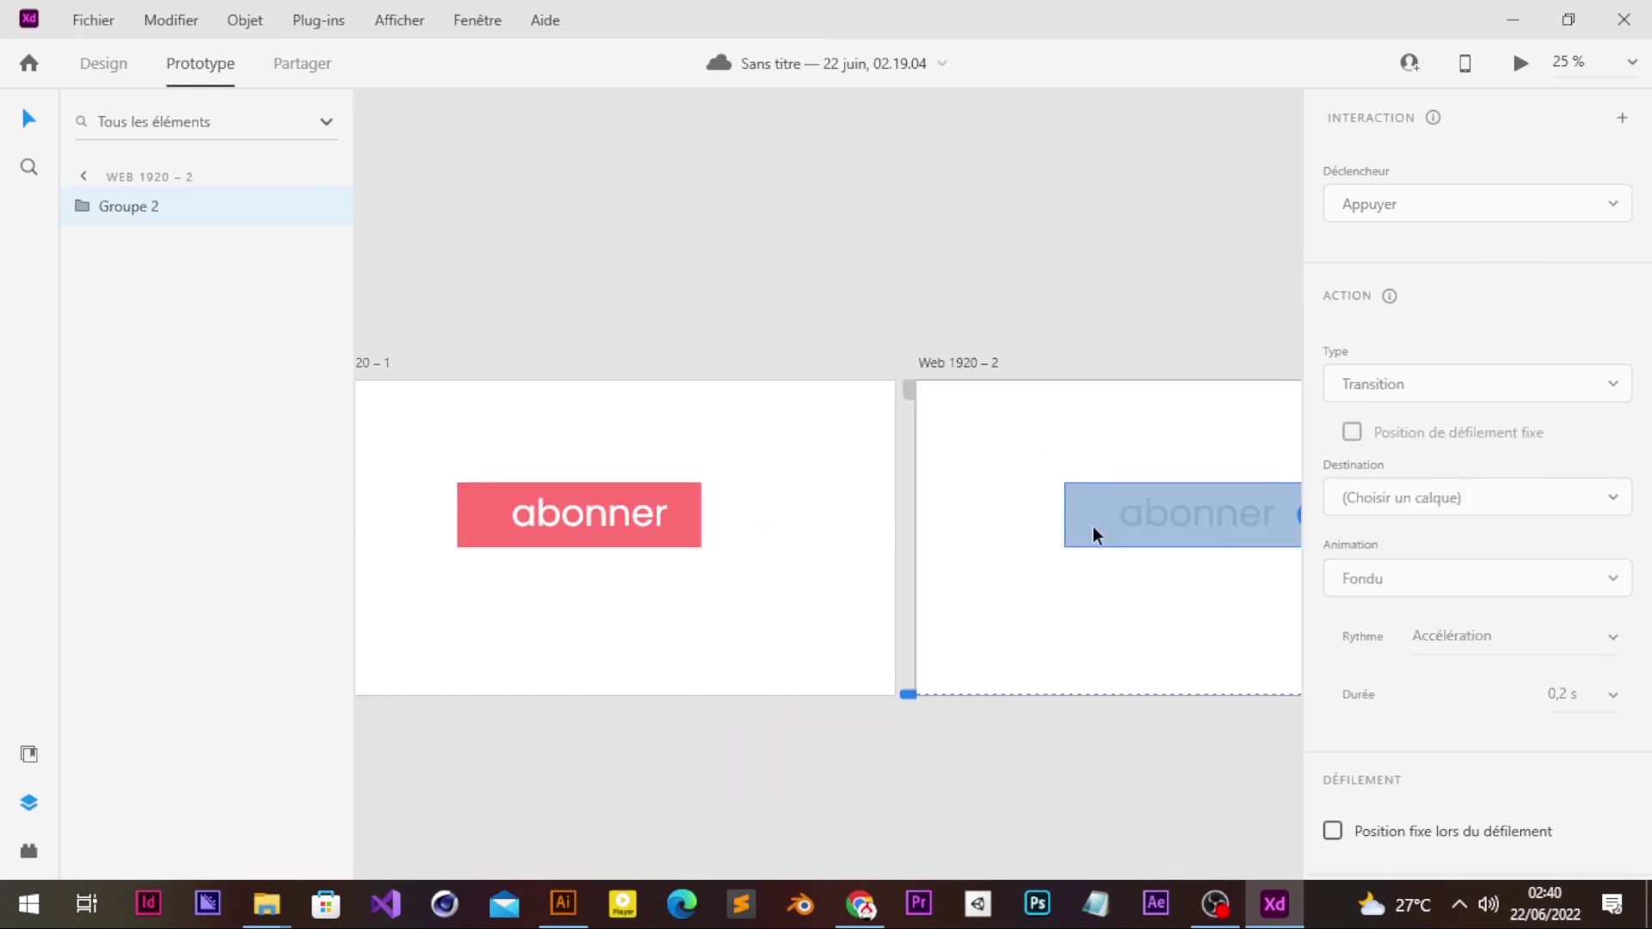
pyautogui.hscroll(2, 1092, 527)
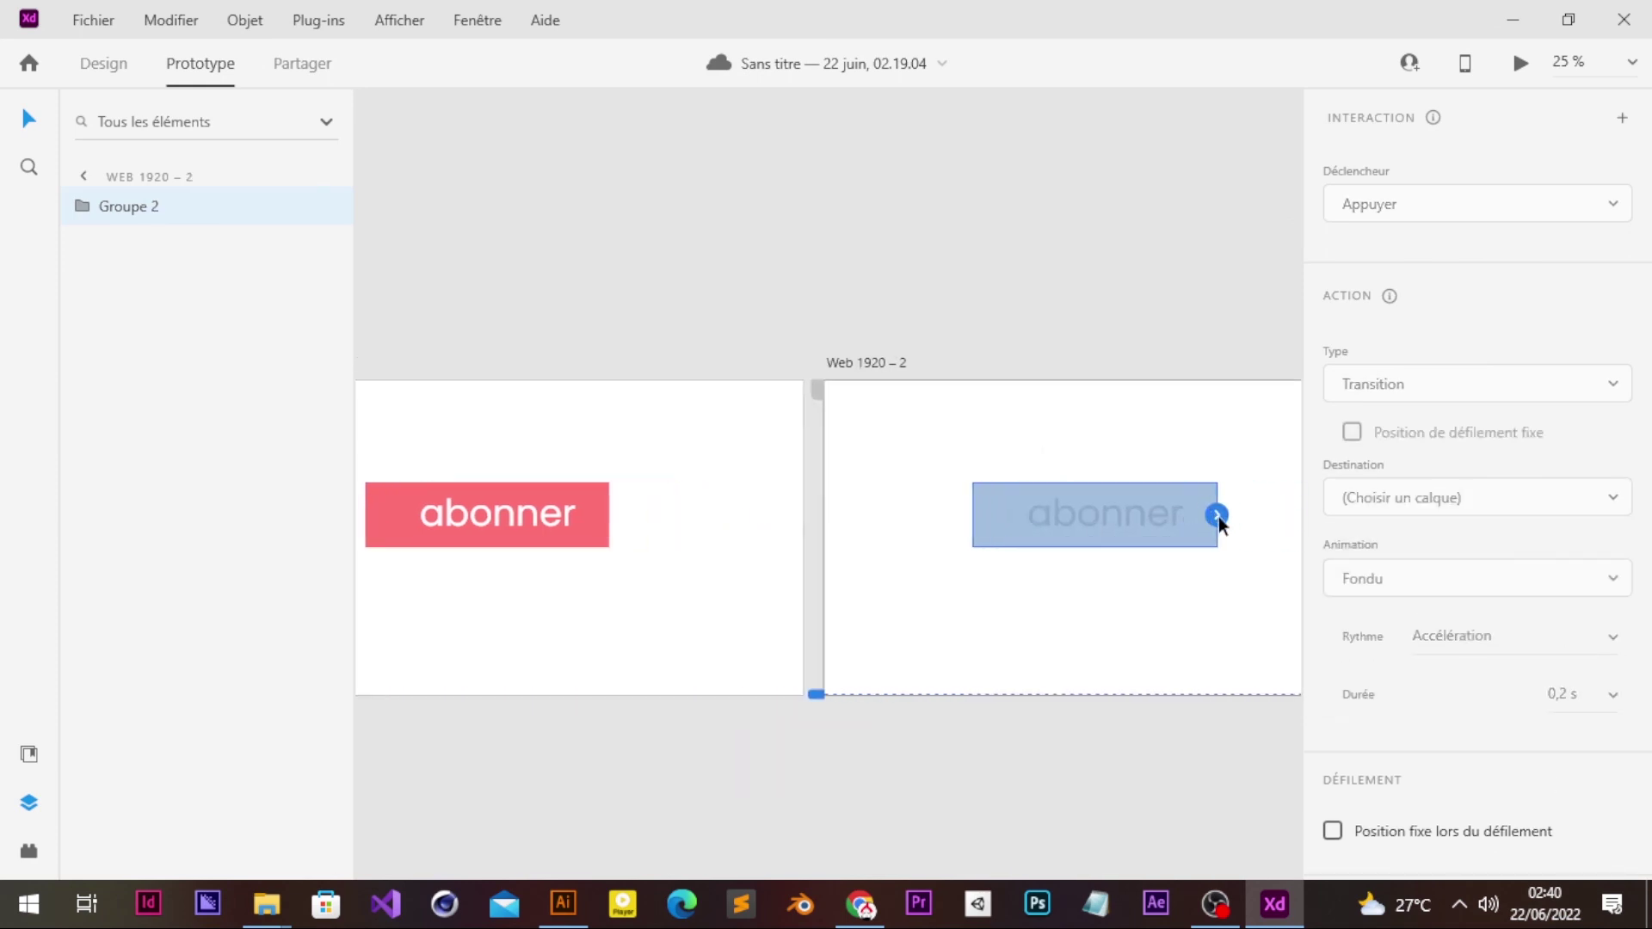
pyautogui.moveTo(1247, 507); pyautogui.dragTo(892, 562)
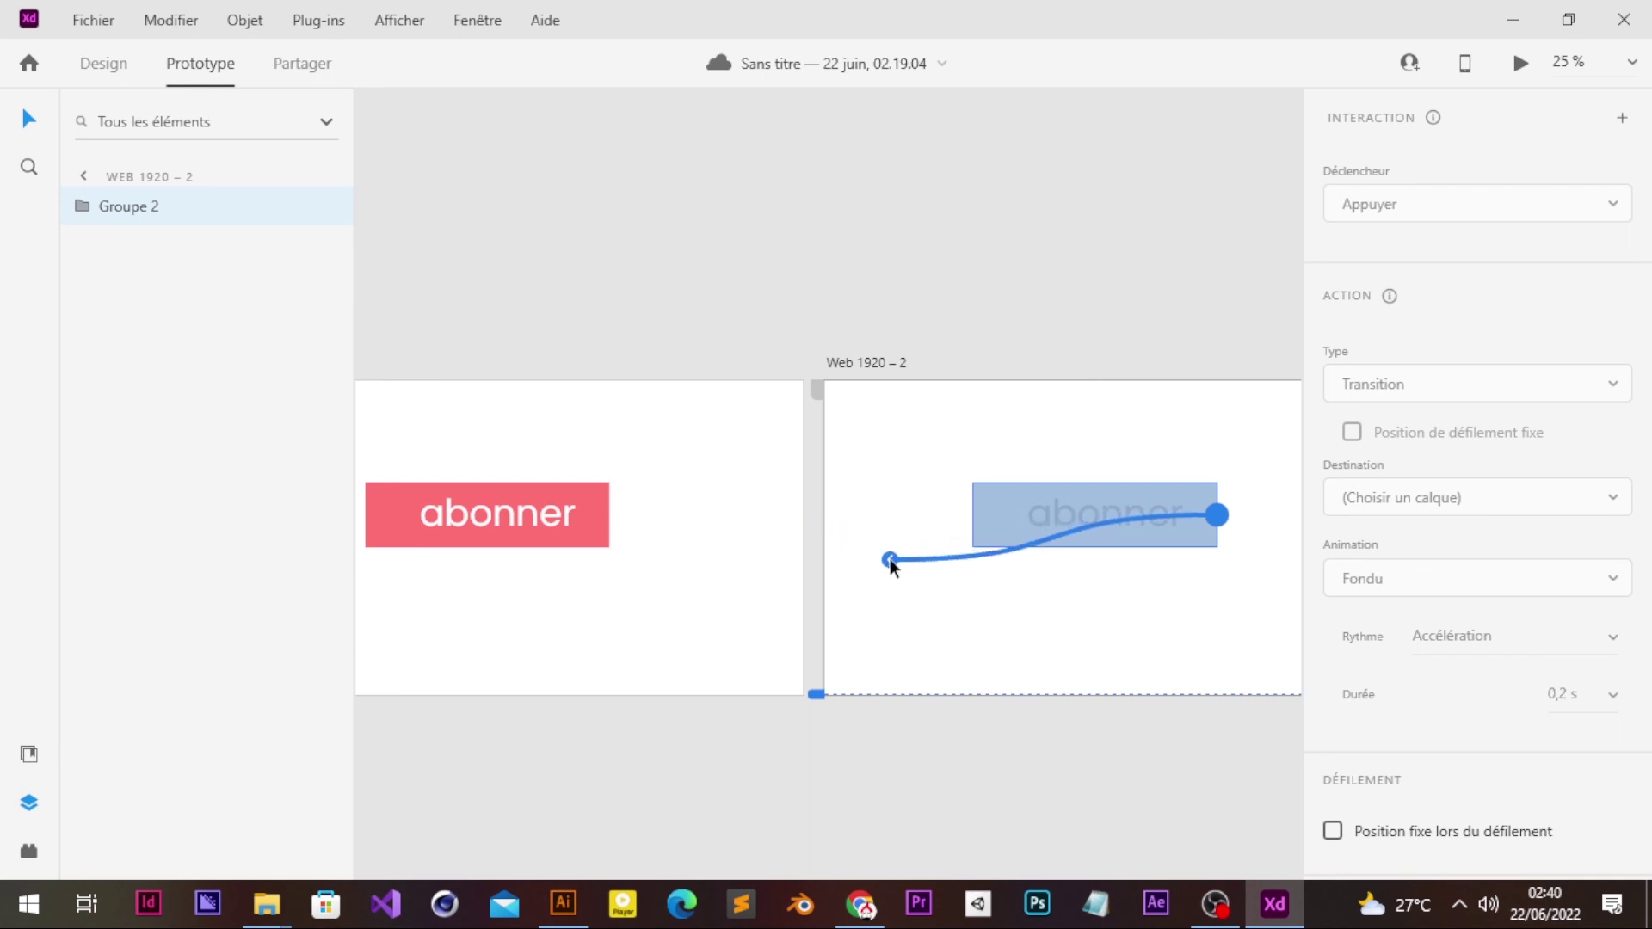
pyautogui.moveTo(889, 559); pyautogui.dragTo(807, 530)
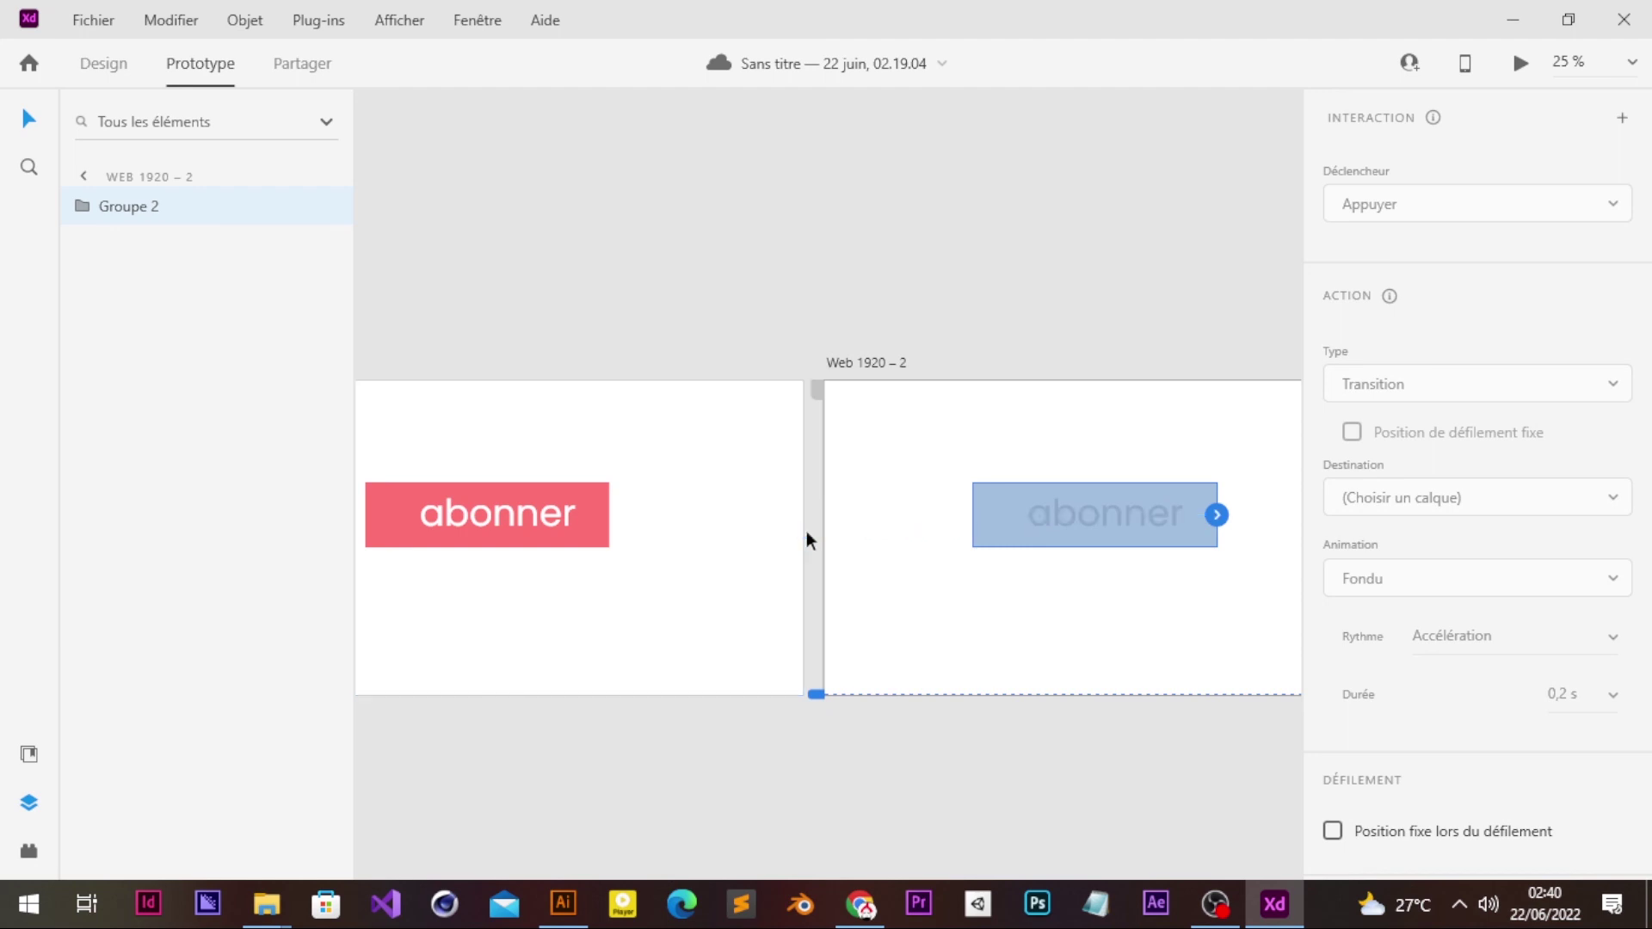
pyautogui.moveTo(1217, 514); pyautogui.dragTo(797, 530)
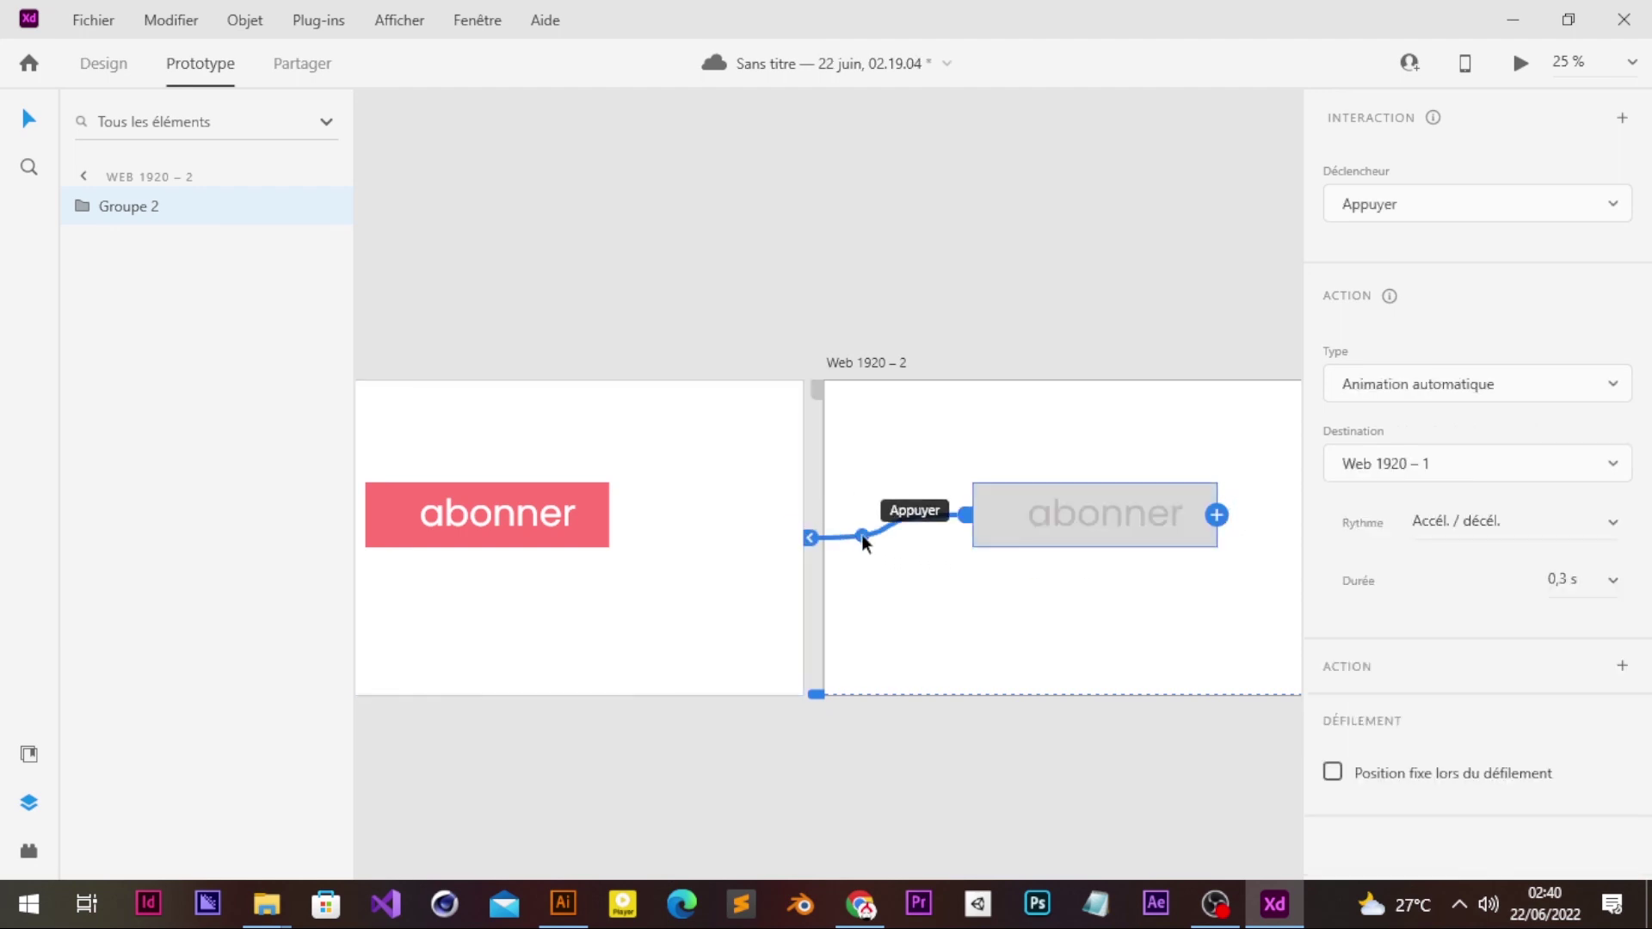
# Step: Preview the prototype from Web 1920 – 2, toggle the "abonner" button repeatedly between both states, and close the preview
pyautogui.hscroll(-3, 860, 534)
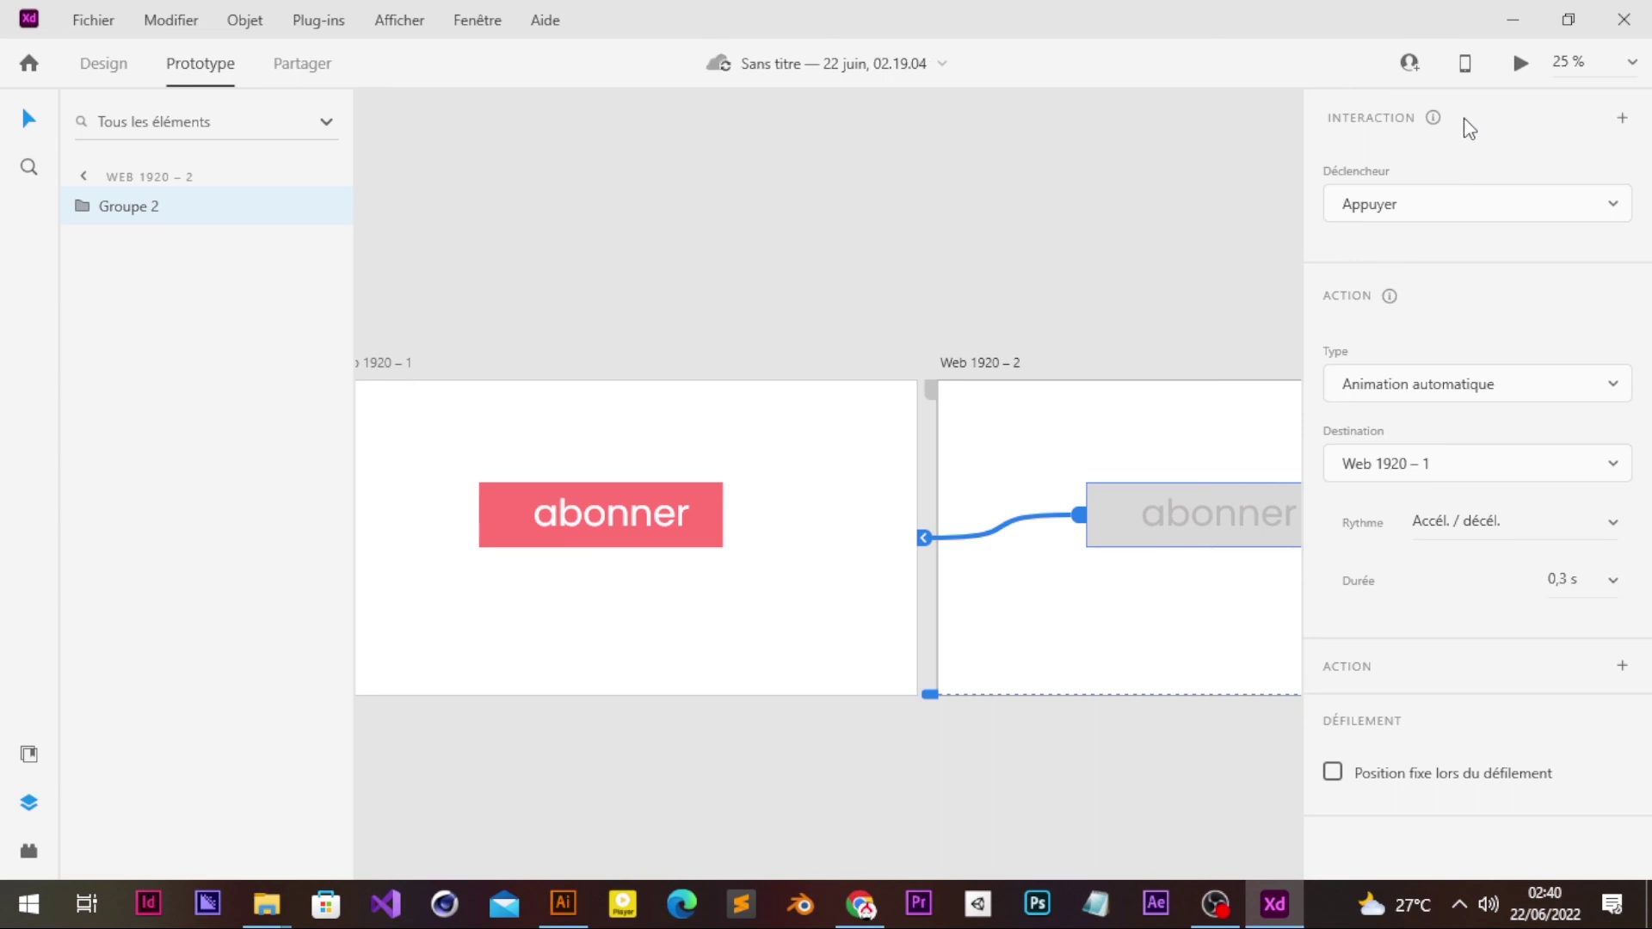
pyautogui.click(1520, 66)
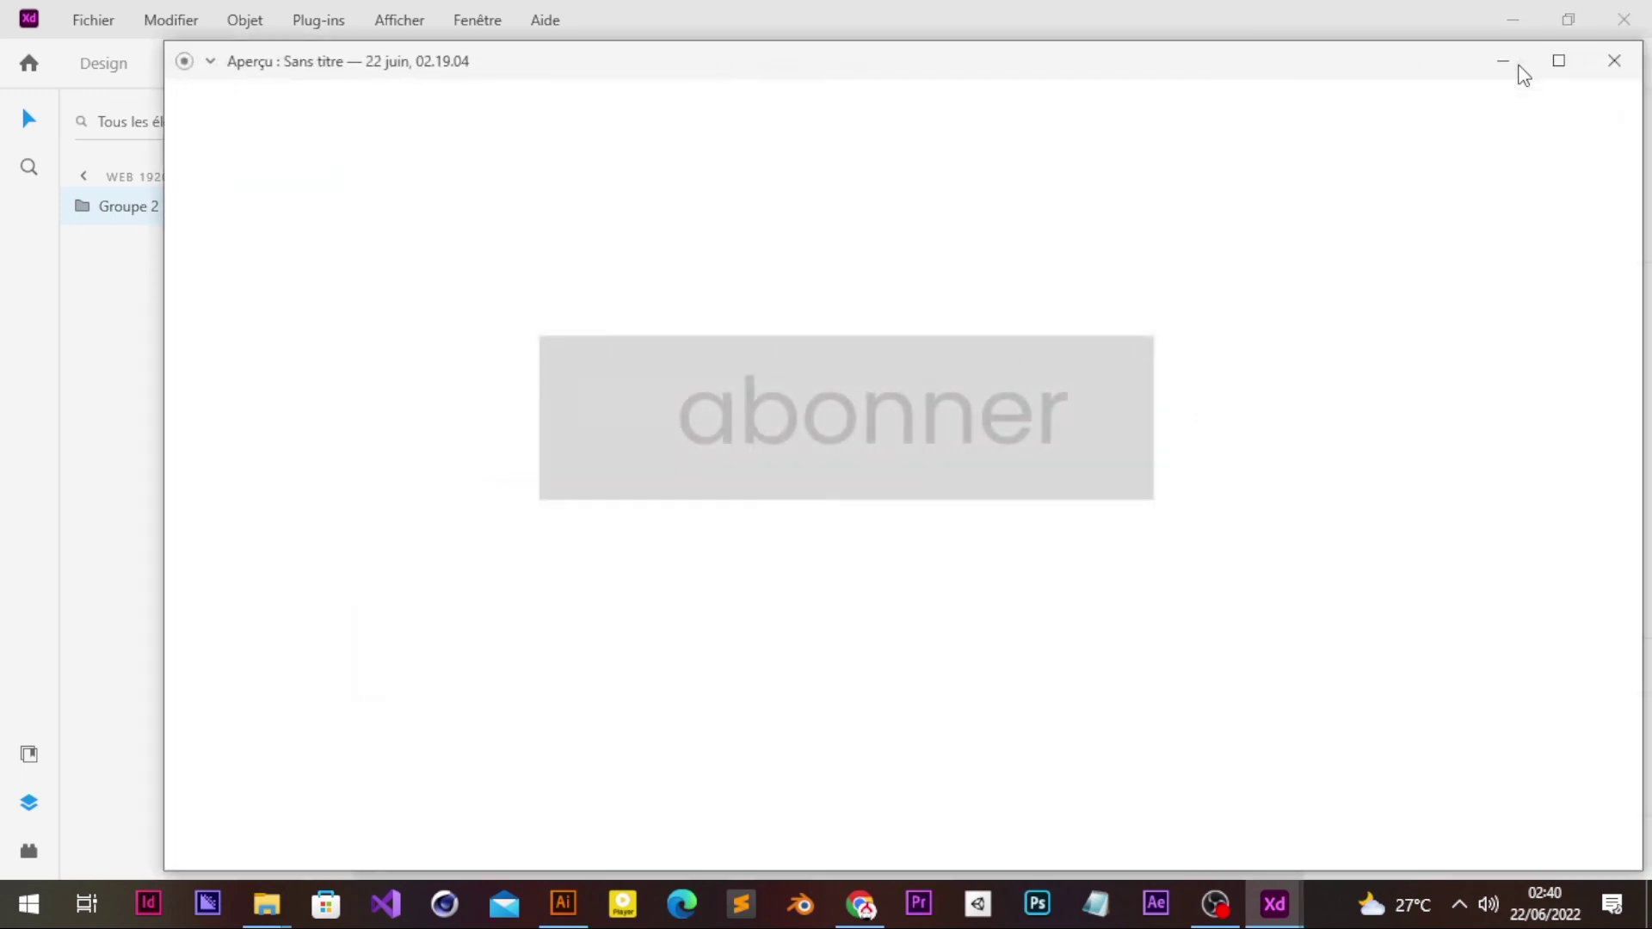
pyautogui.click(964, 432)
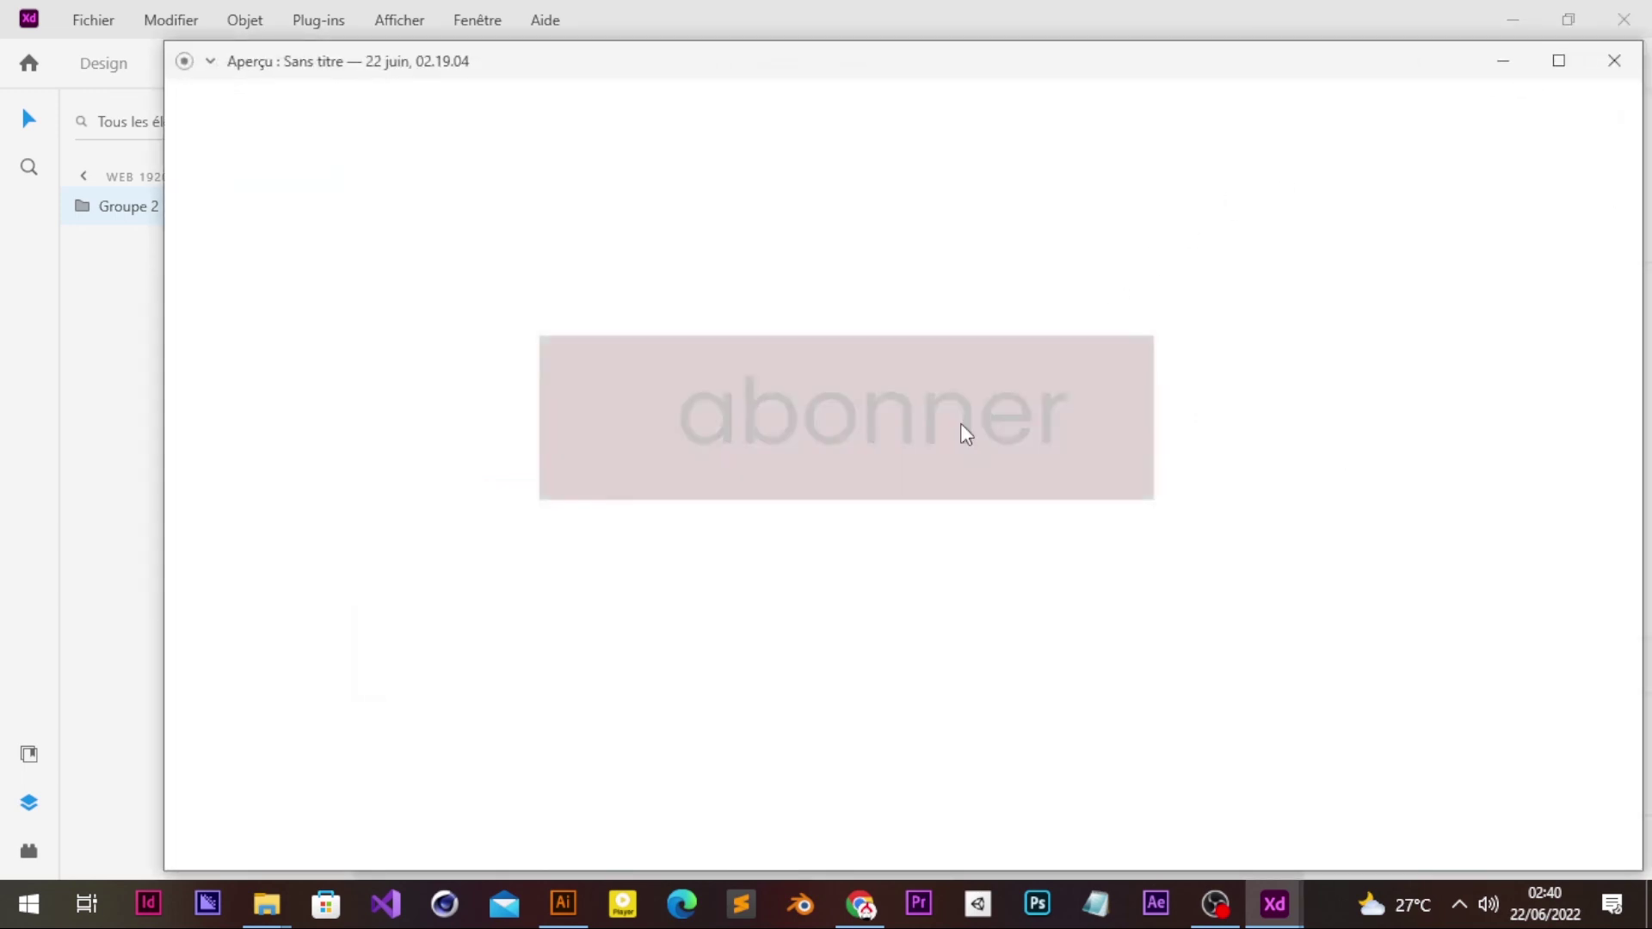
pyautogui.click(963, 431)
pyautogui.click(963, 431)
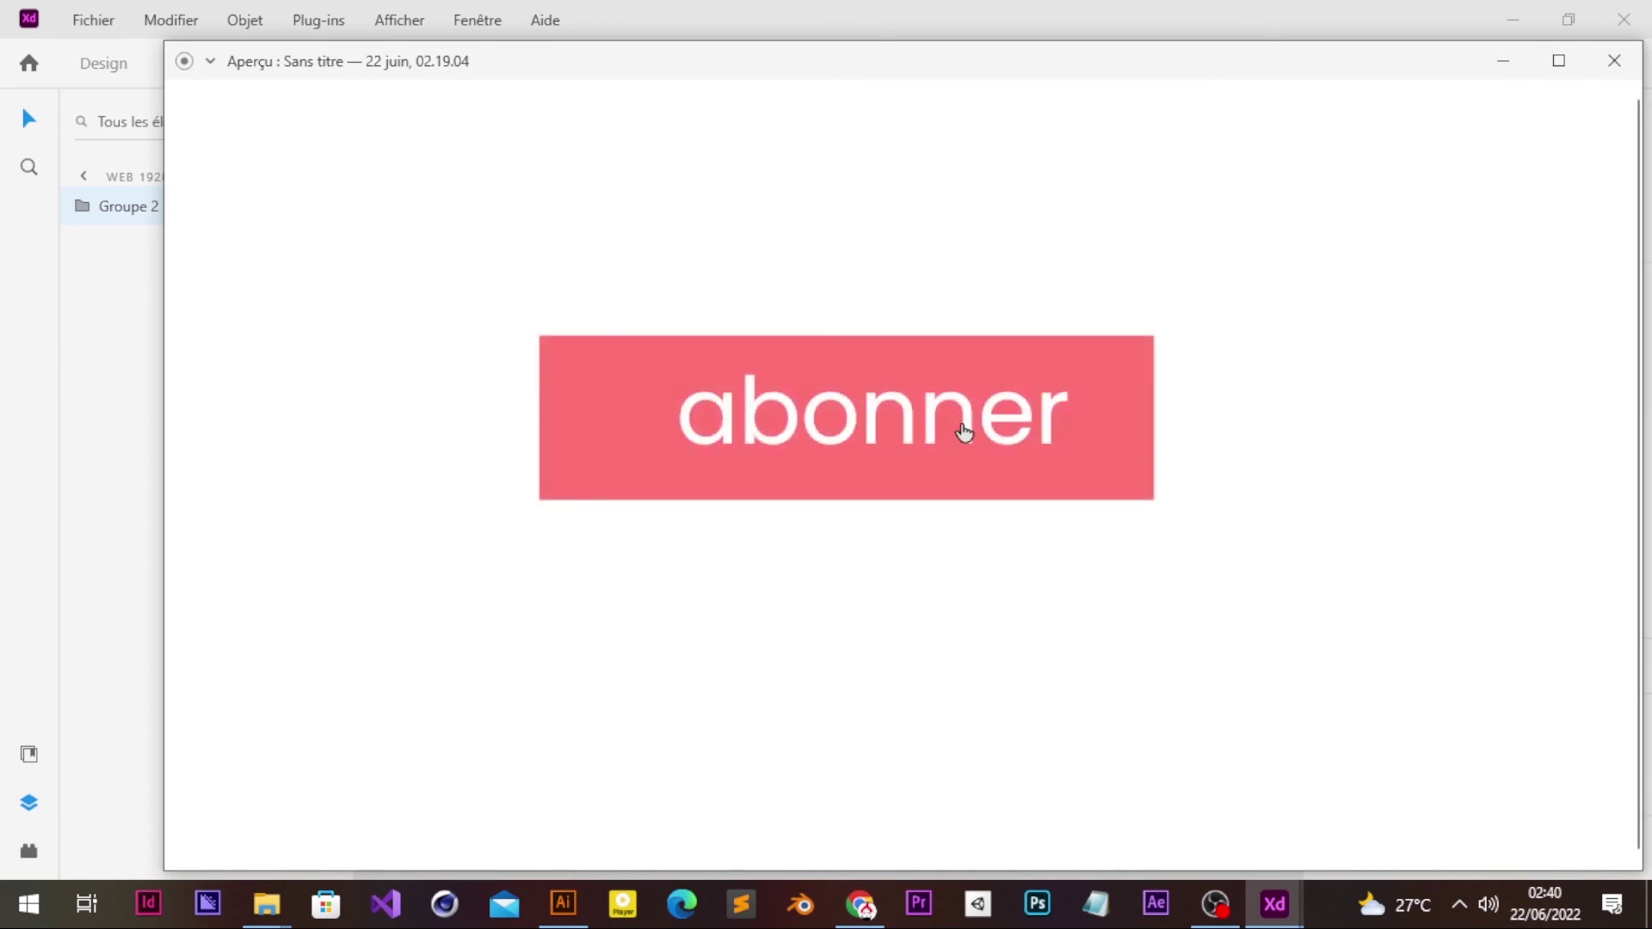
pyautogui.click(964, 432)
pyautogui.click(964, 431)
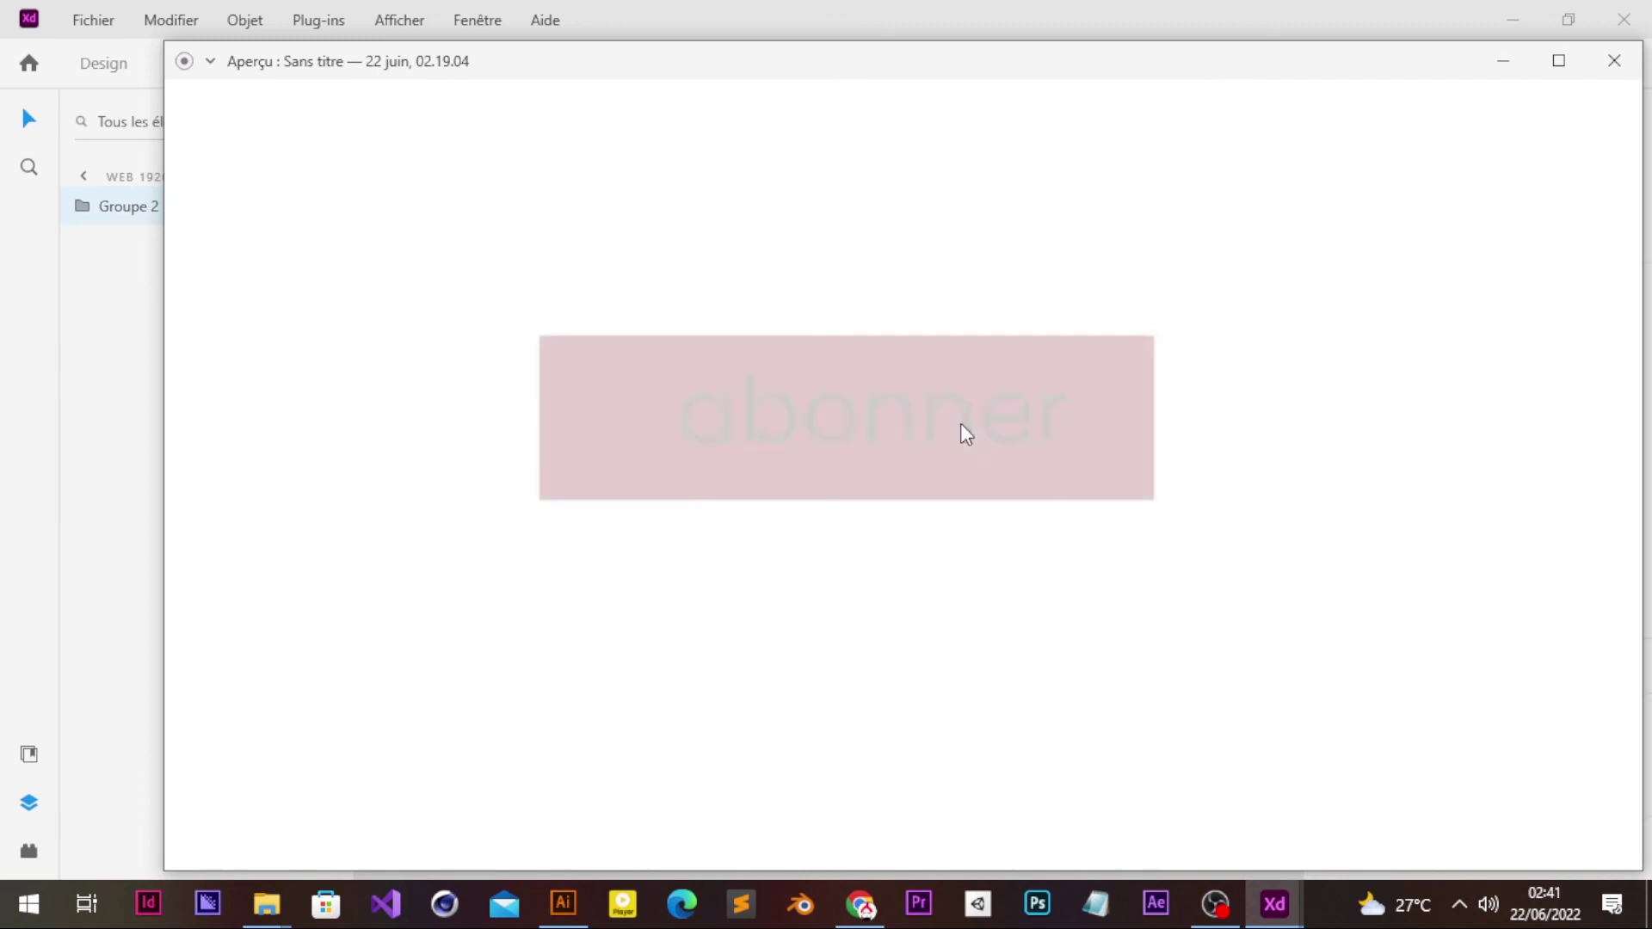
pyautogui.click(963, 432)
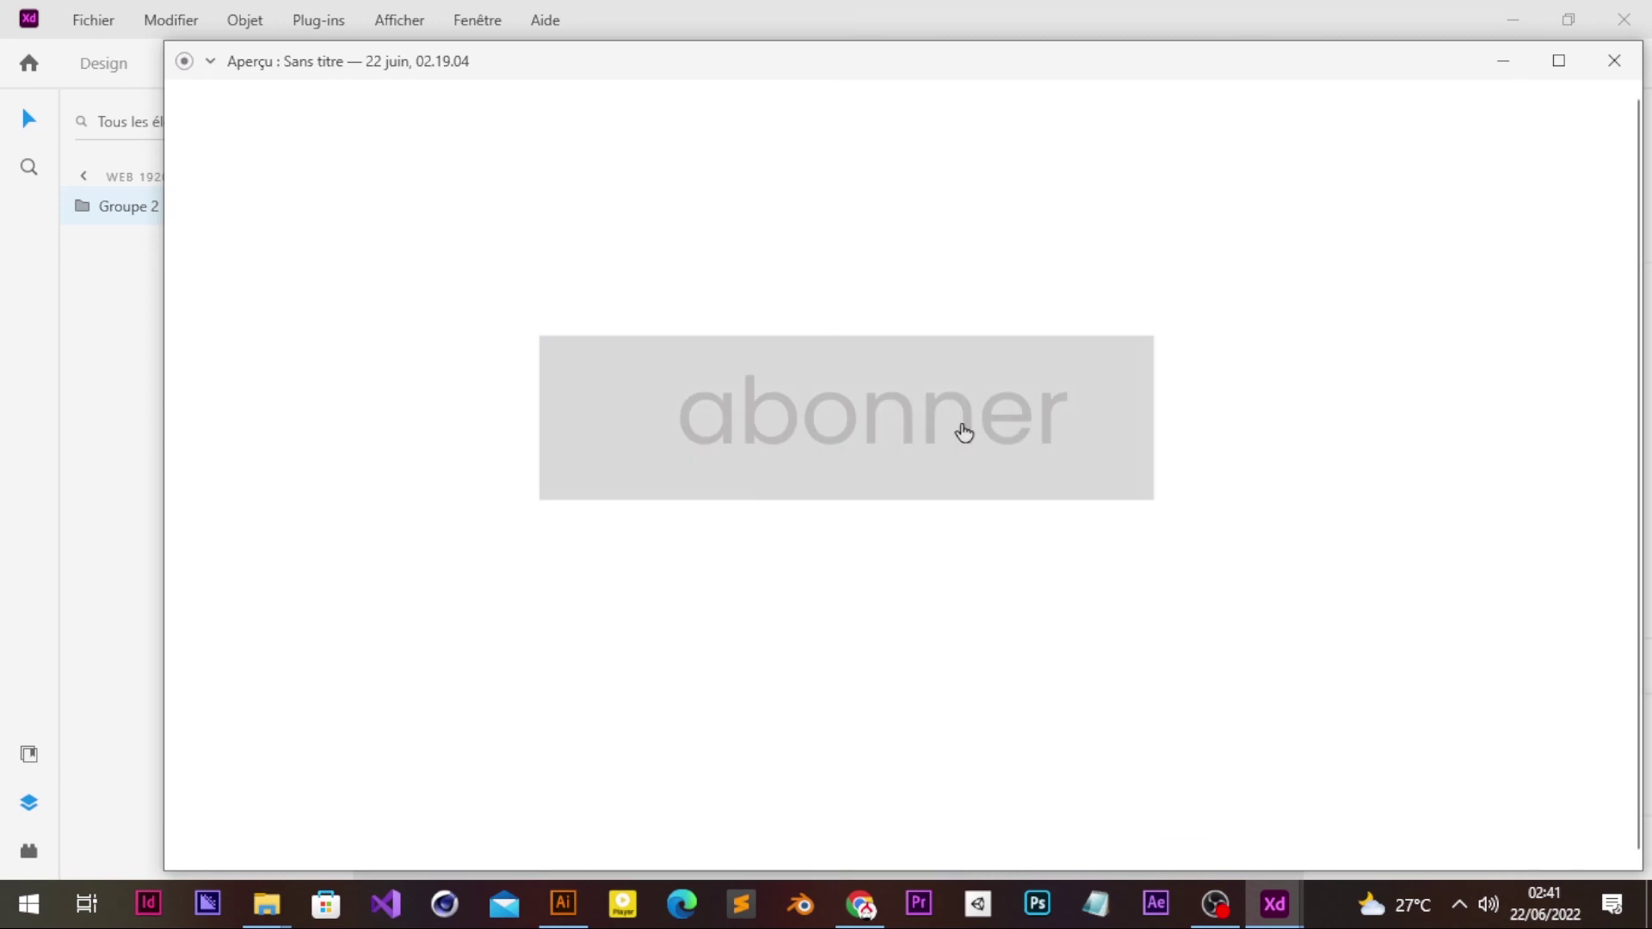
pyautogui.click(1611, 64)
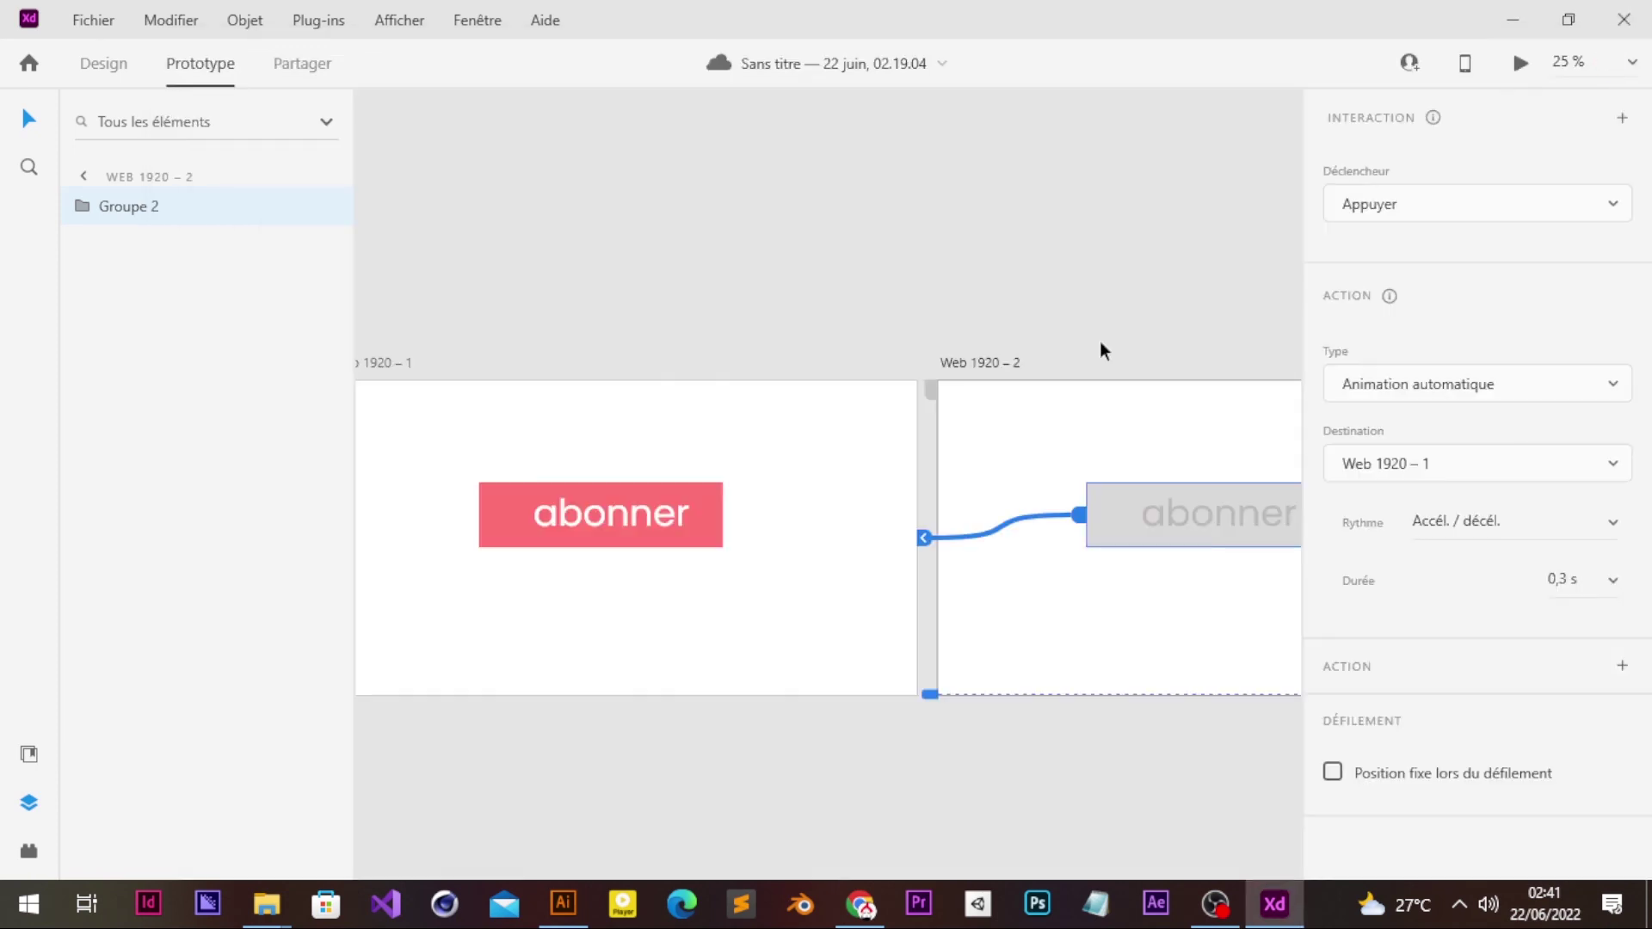